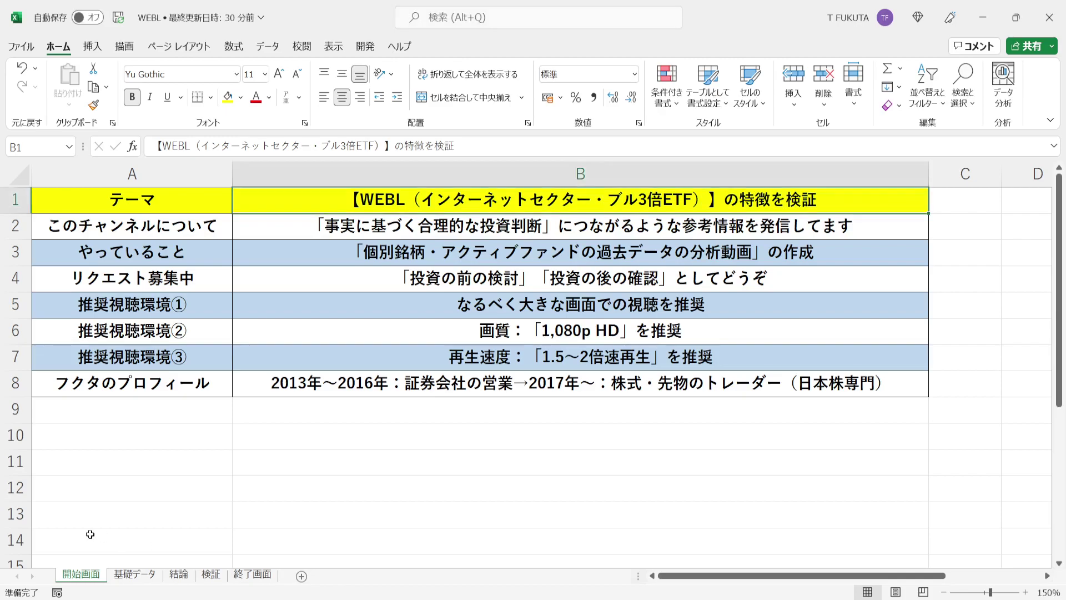
Open the 基礎データ sheet and review the fund's 銘柄名, 銘柄コード, 上場した年 and 現在の上場市場.
click(129, 575)
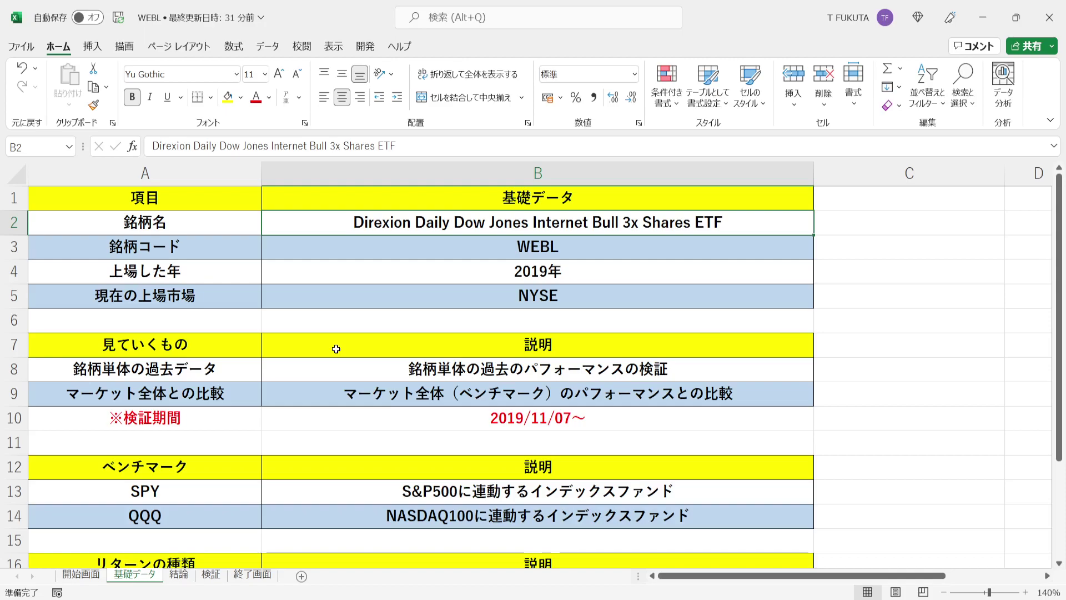
click(338, 244)
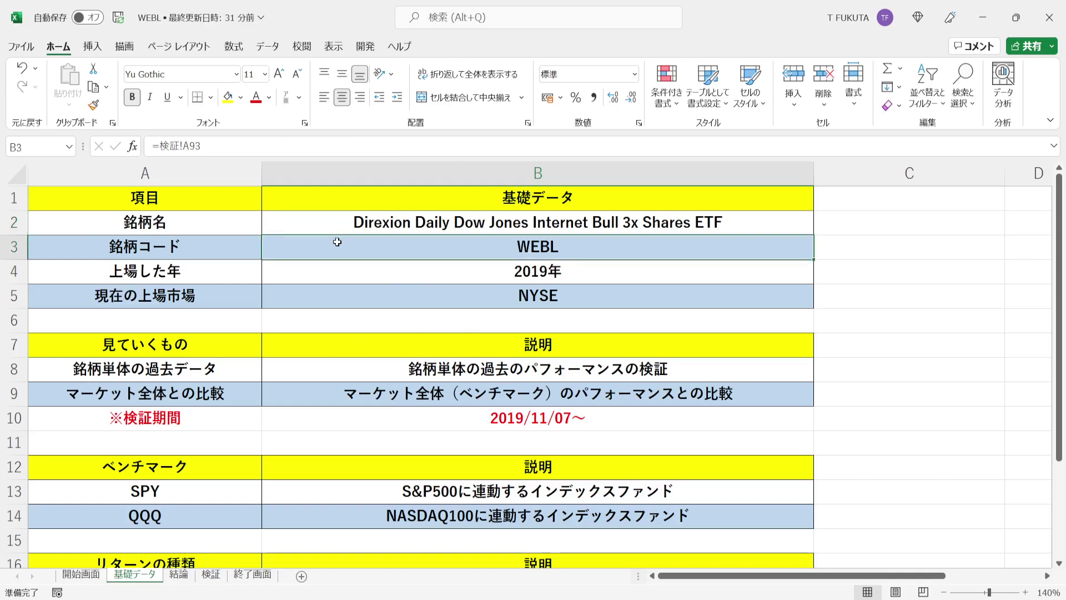
click(319, 227)
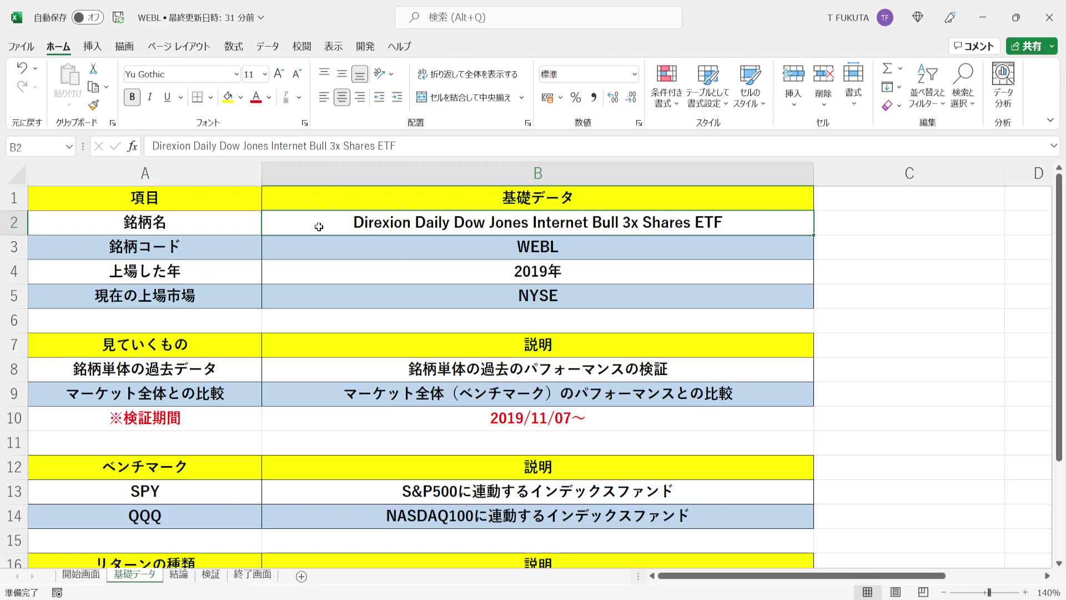
click(340, 270)
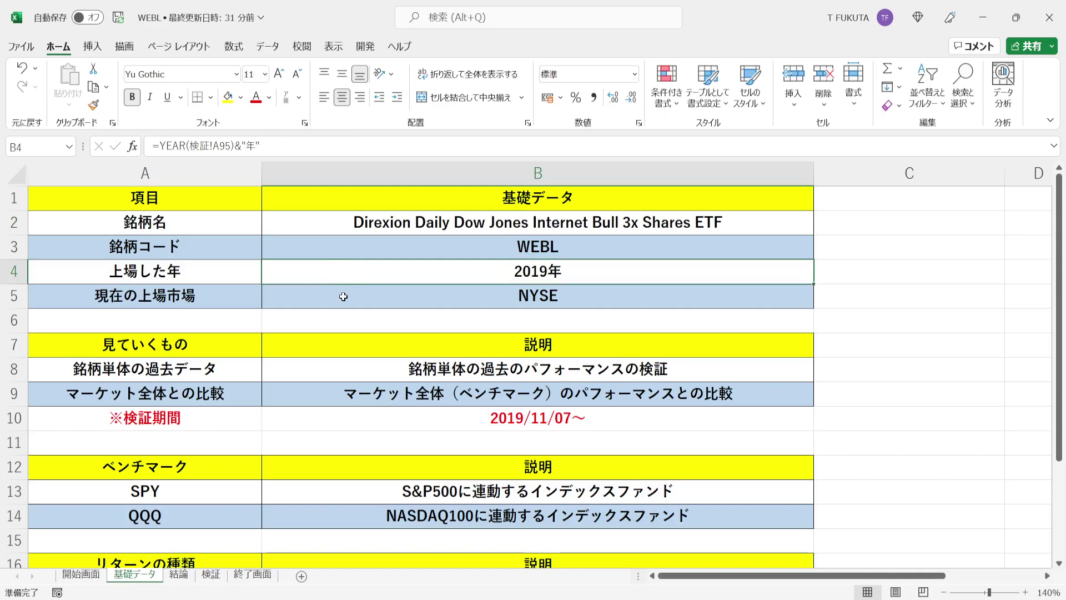
click(343, 296)
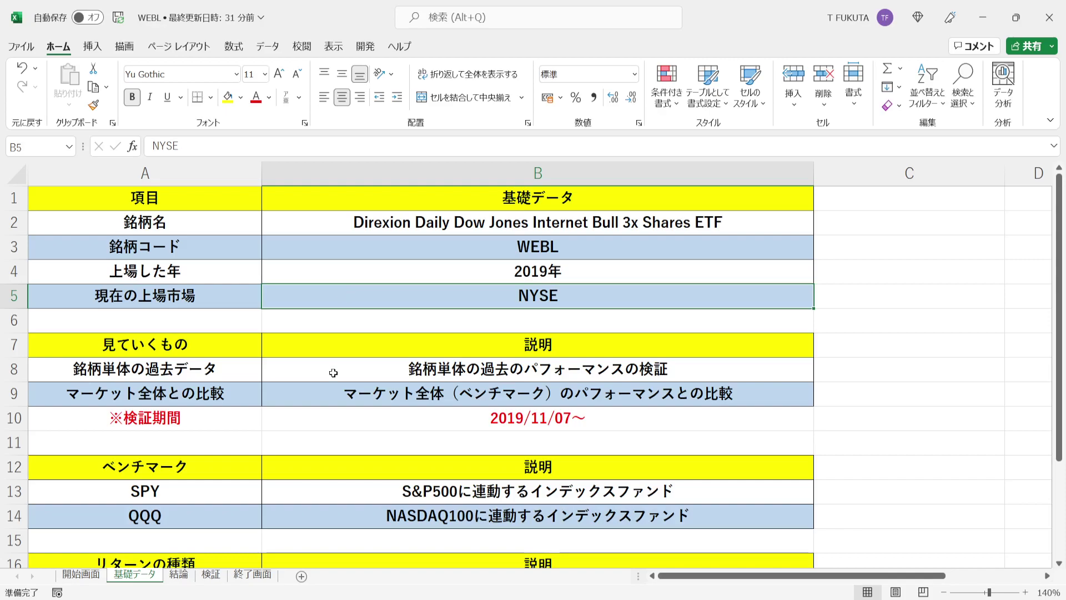
Review the 見ていくもの table, covering the fund's own past data, the market comparison and the 検証期間.
click(311, 373)
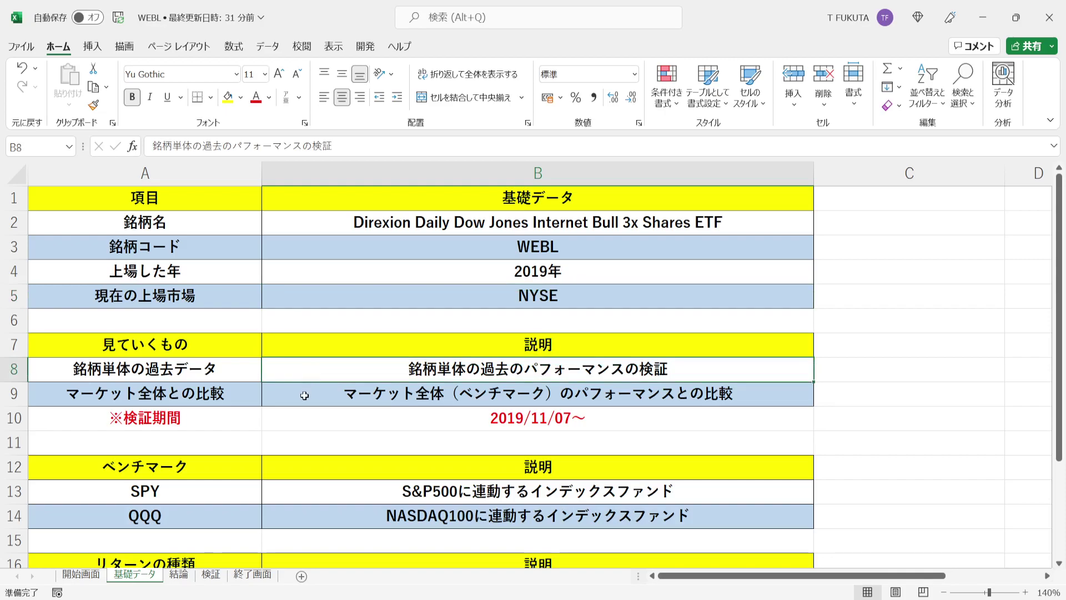
click(304, 396)
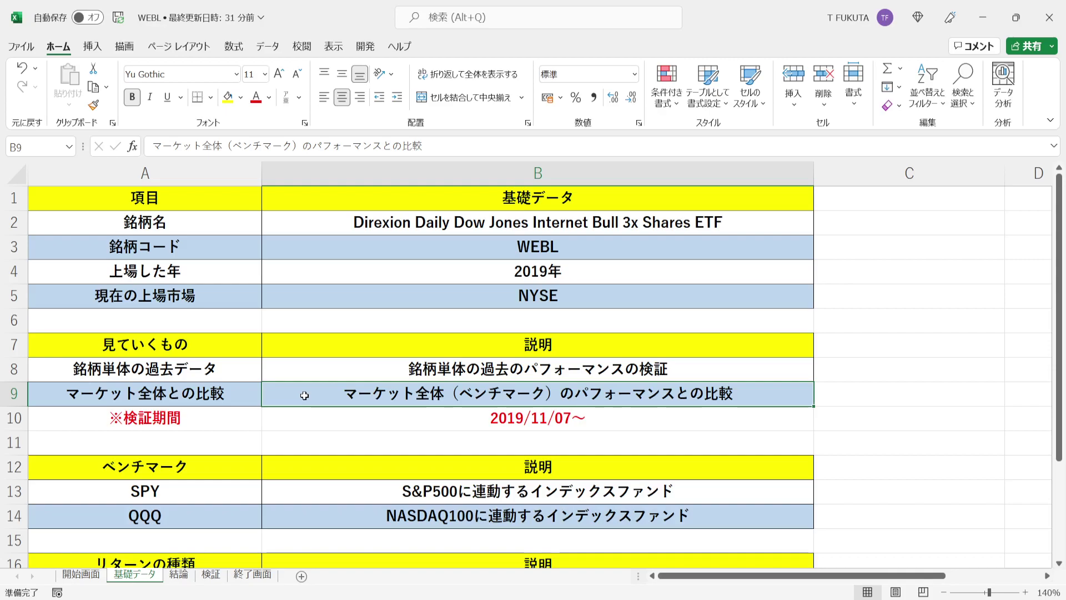
click(300, 418)
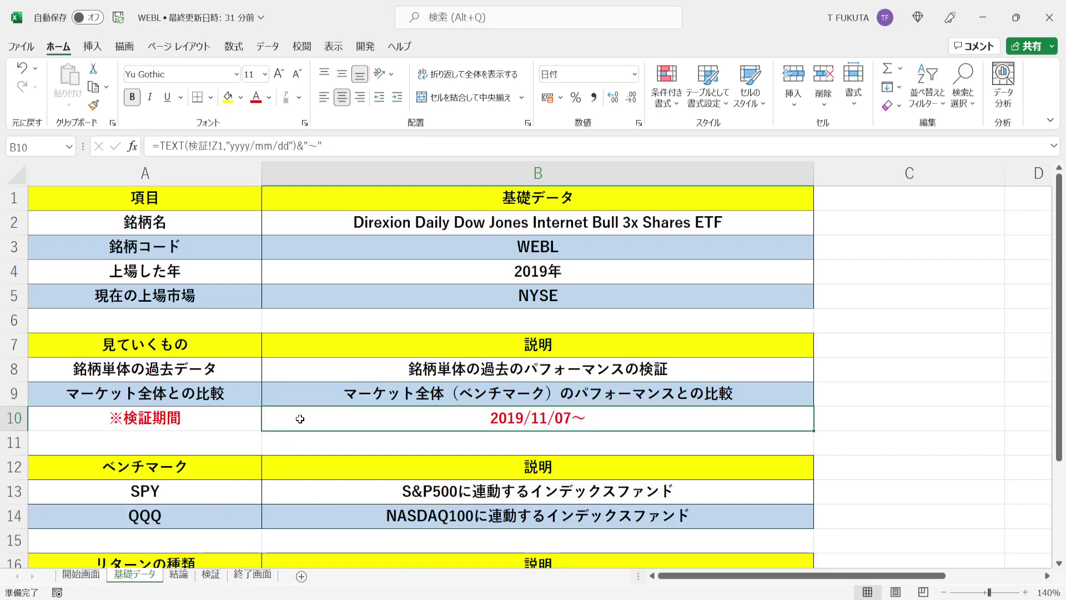
Read the descriptions of the benchmarks SPY and QQQ in the ベンチマーク table.
click(293, 470)
key(Down)
key(Down)
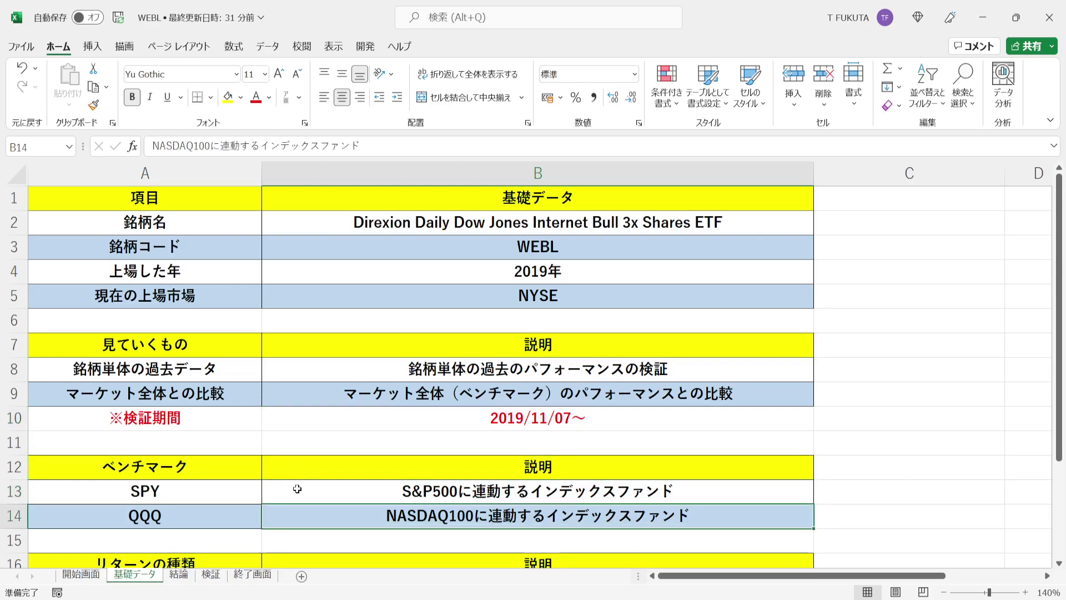
click(297, 488)
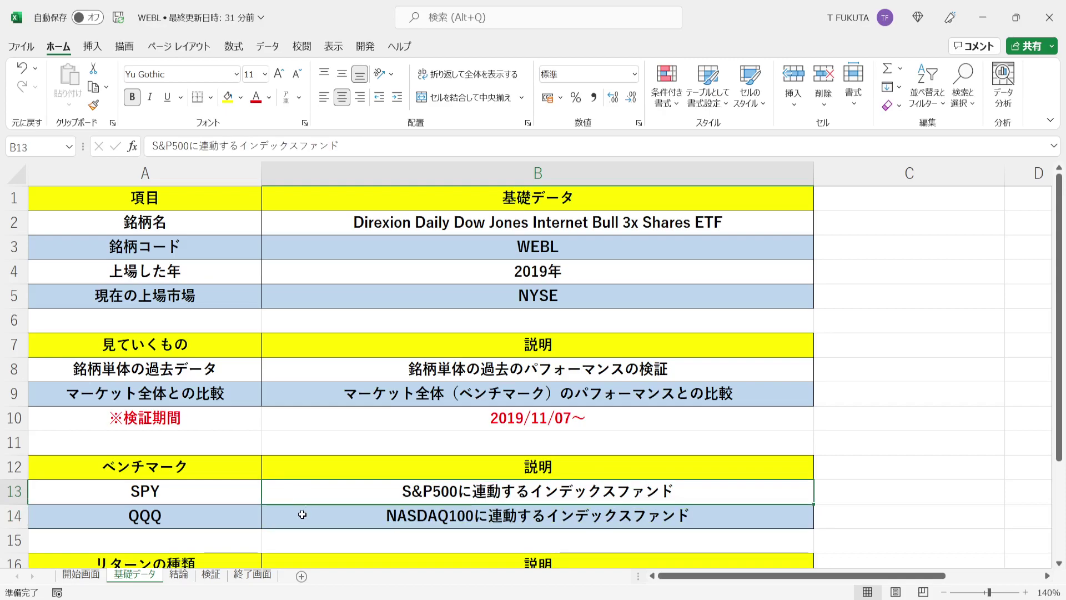
click(303, 515)
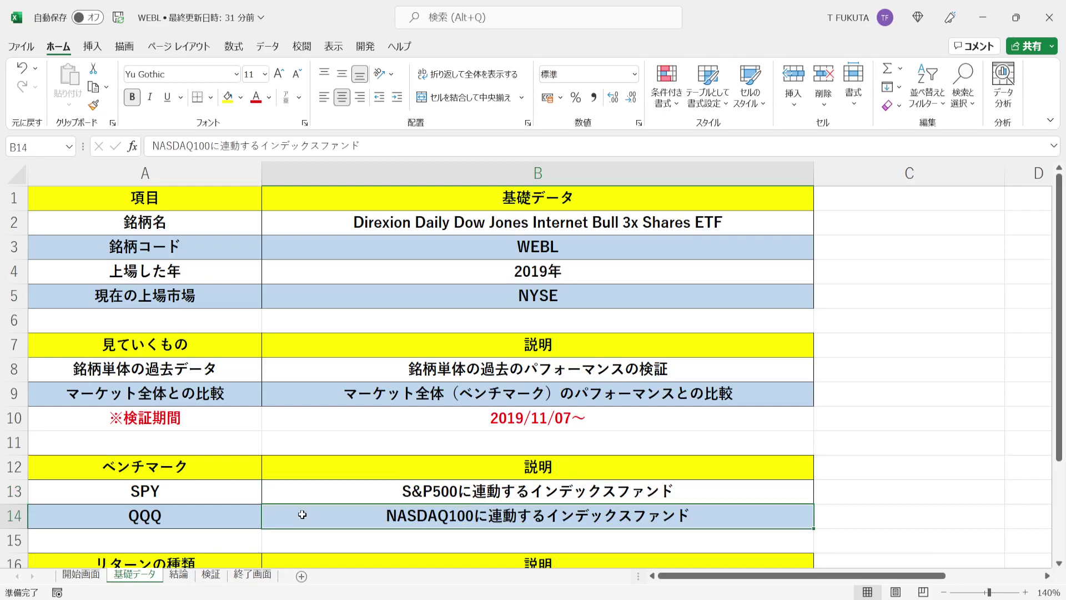
Review the リターンの種類 table from 配当抜き to 配当込み, ending with the 配当込み row highlighted.
key(Down)
key(Down)
key(Down)
key(Down)
key(Down)
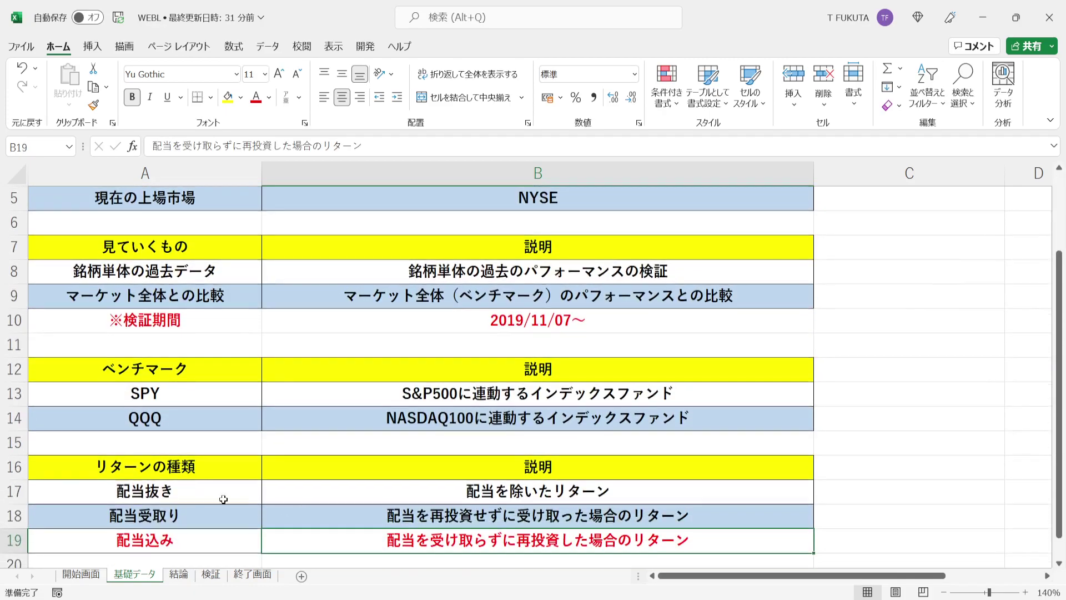
drag(10, 492, 9, 533)
click(7, 539)
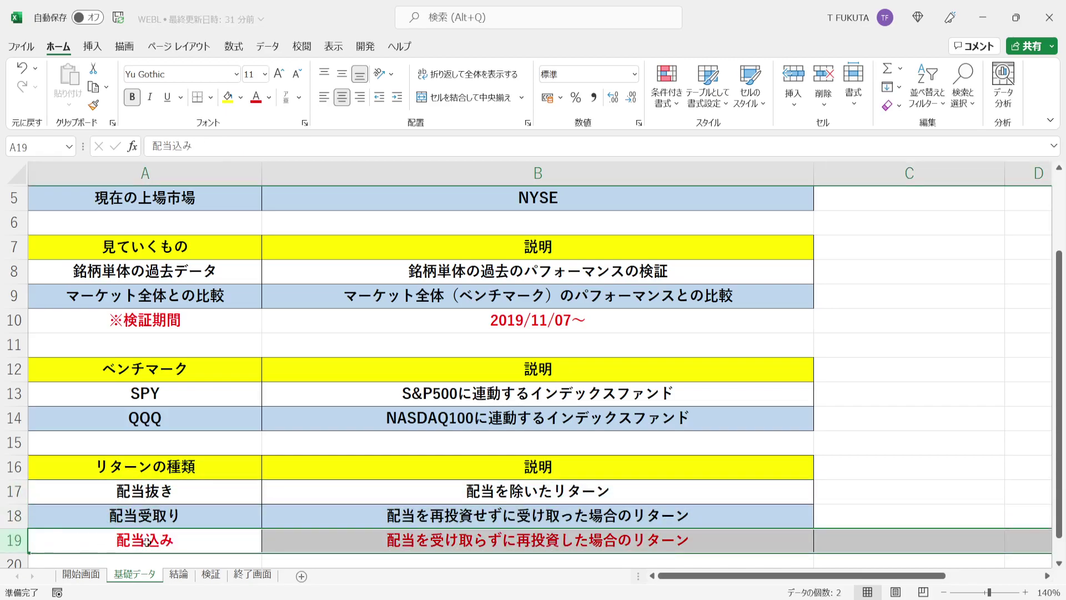
Open the 結論 sheet and read each conclusion from リターン to 投資前提, plus the two 注意点.
click(178, 574)
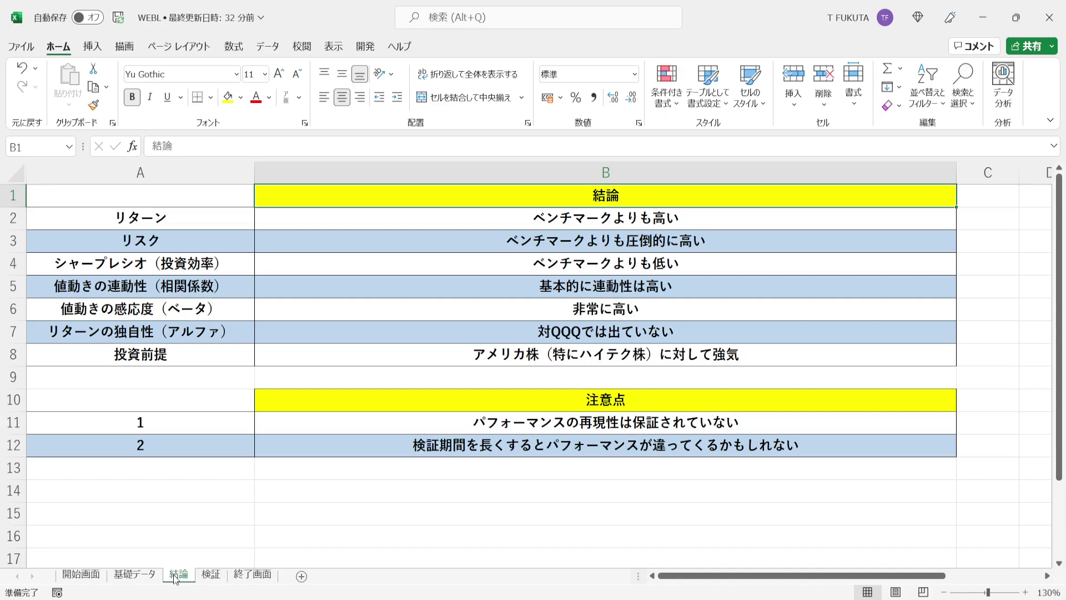
click(298, 213)
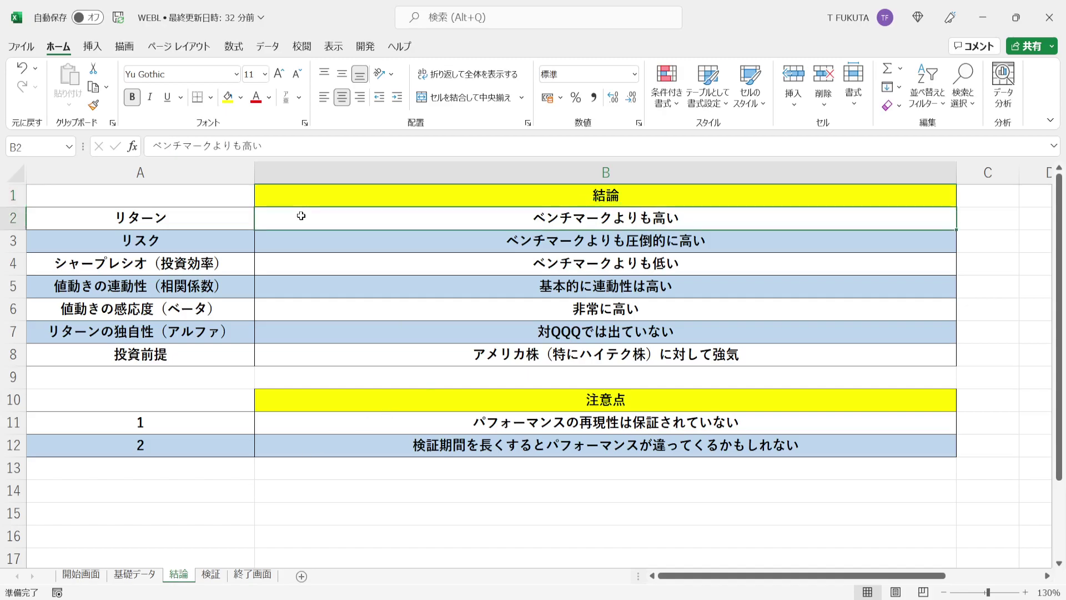
click(299, 236)
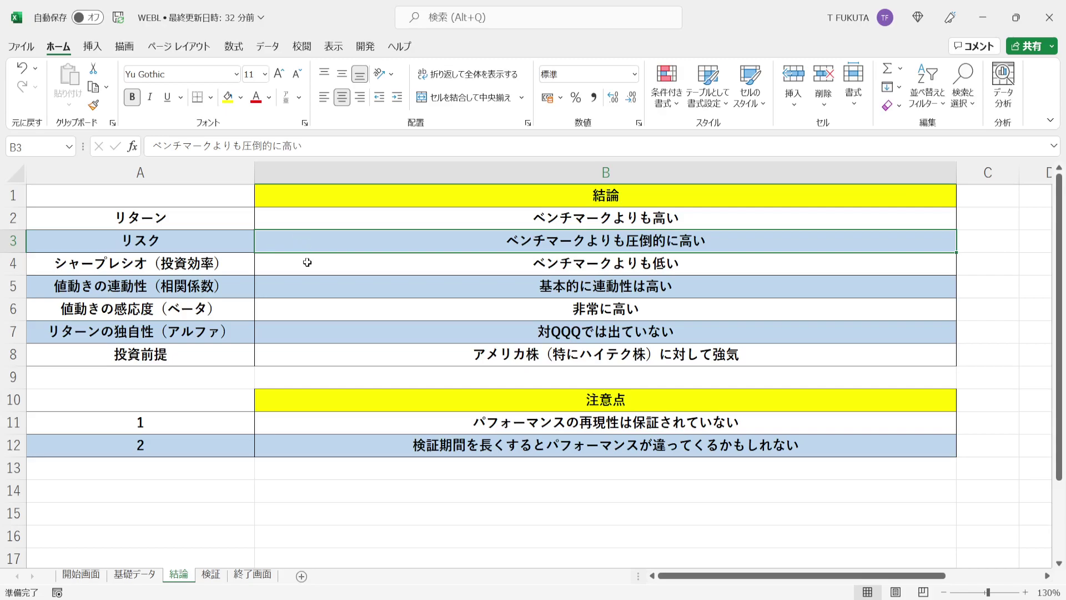
click(307, 262)
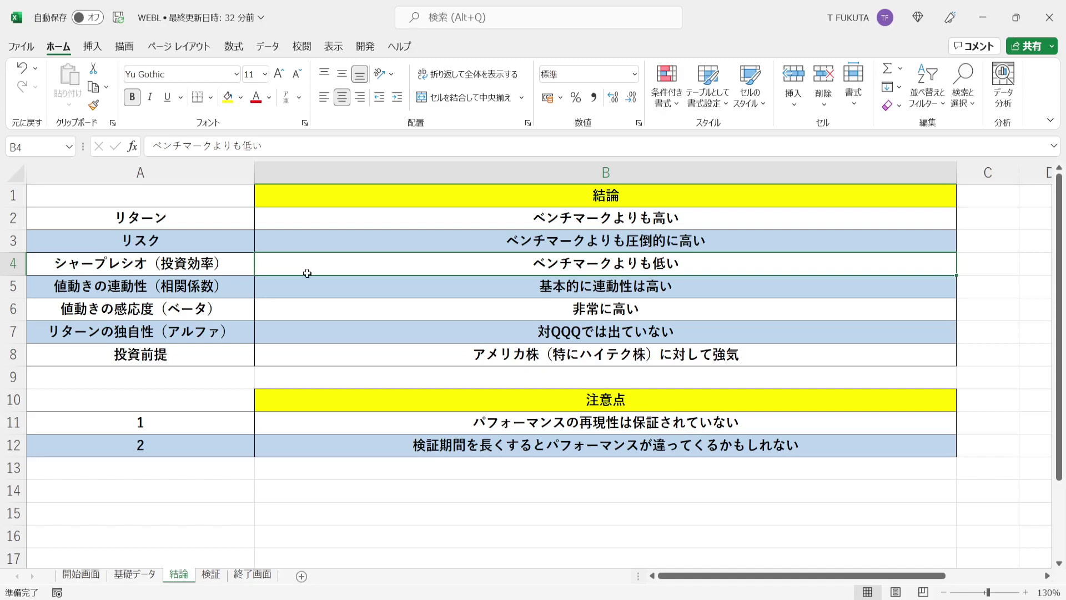
click(301, 287)
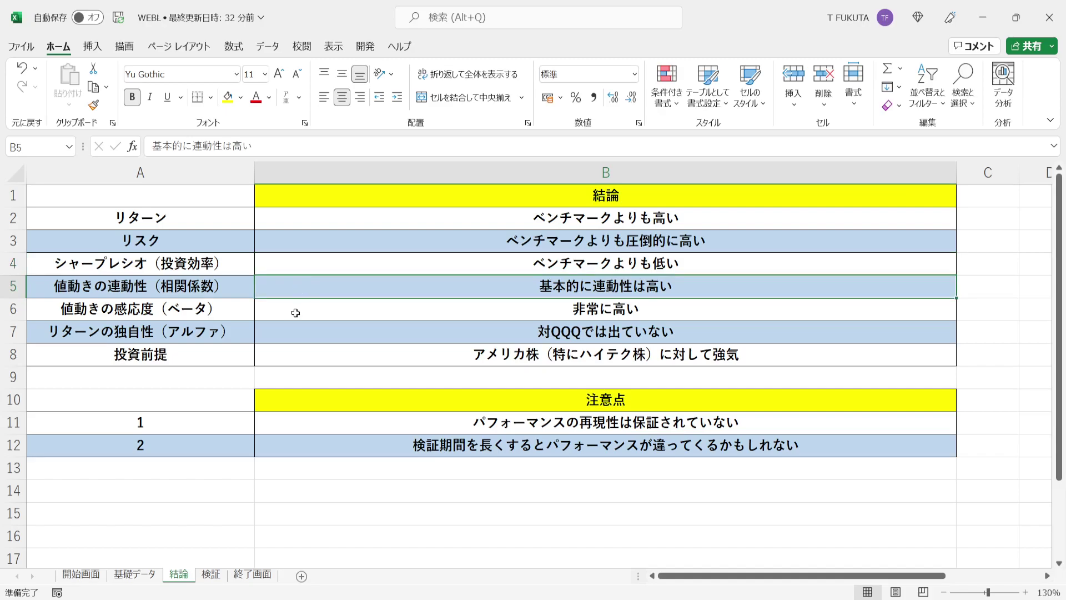
click(295, 312)
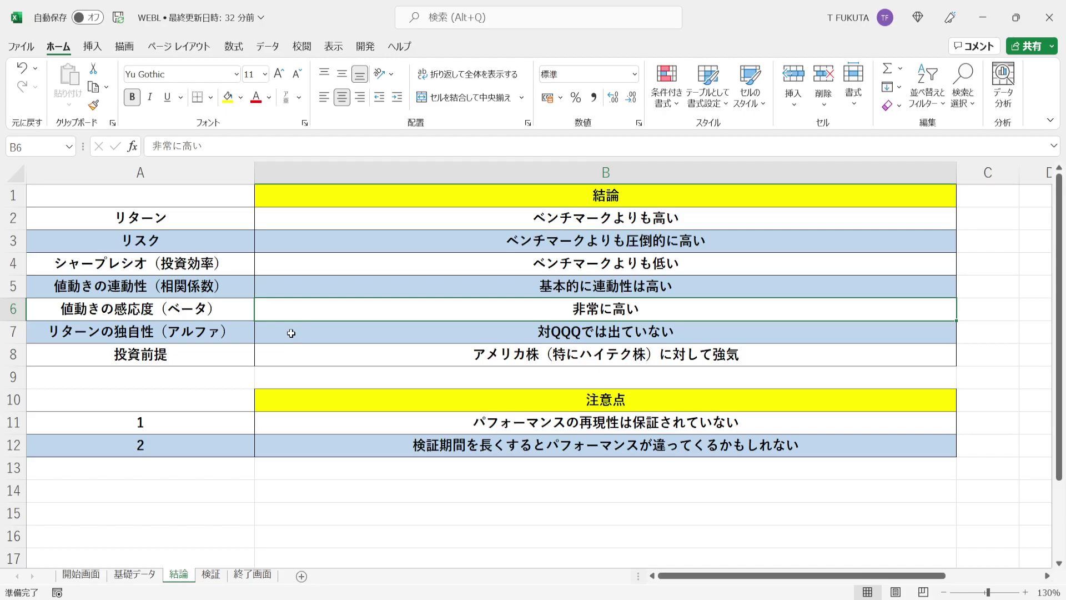
click(291, 334)
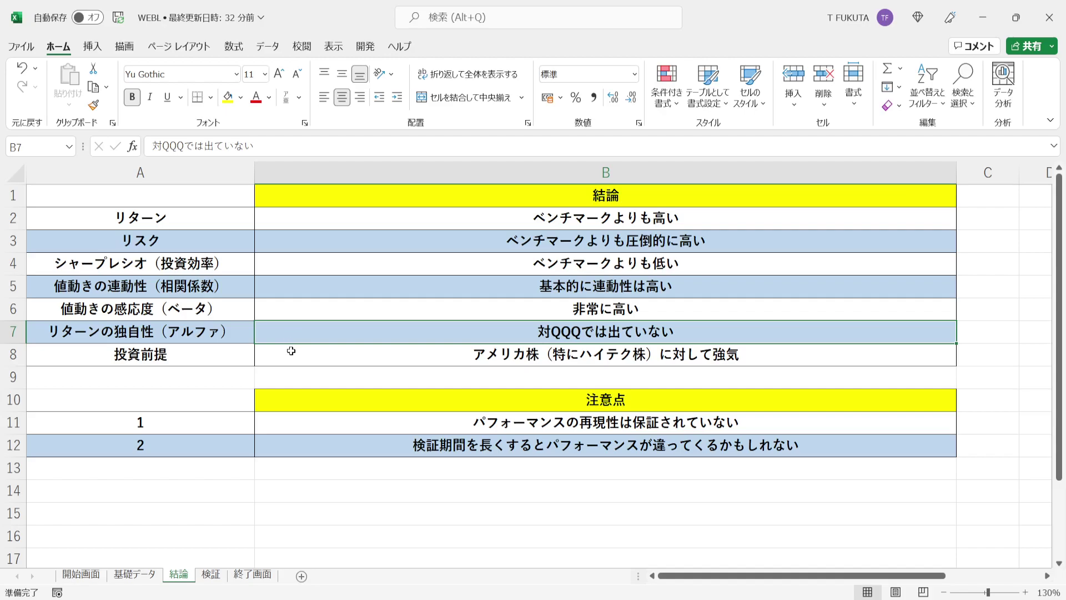
click(288, 354)
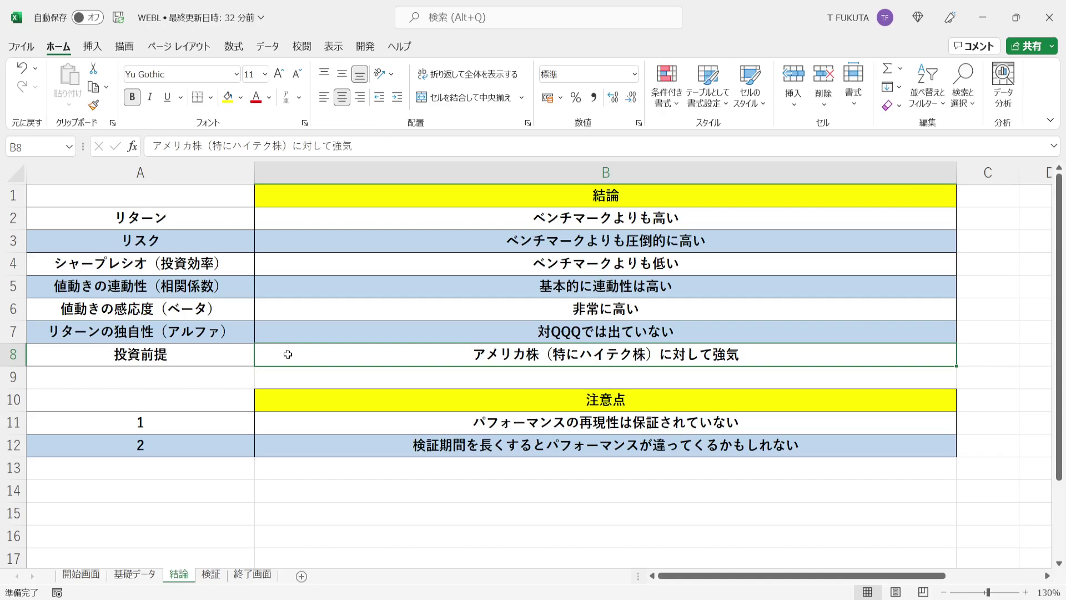
click(290, 421)
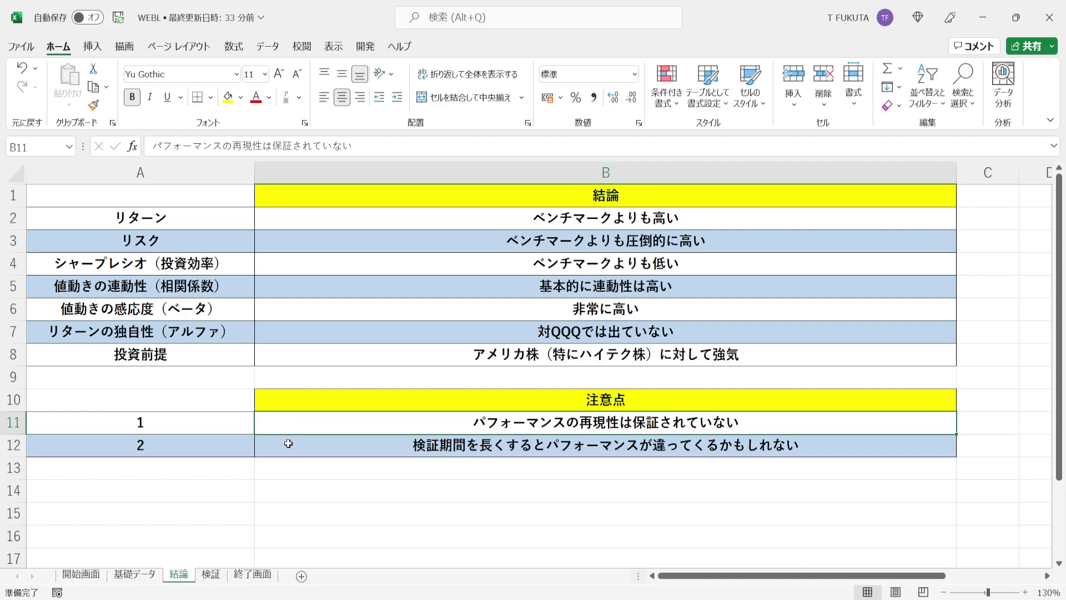
click(288, 444)
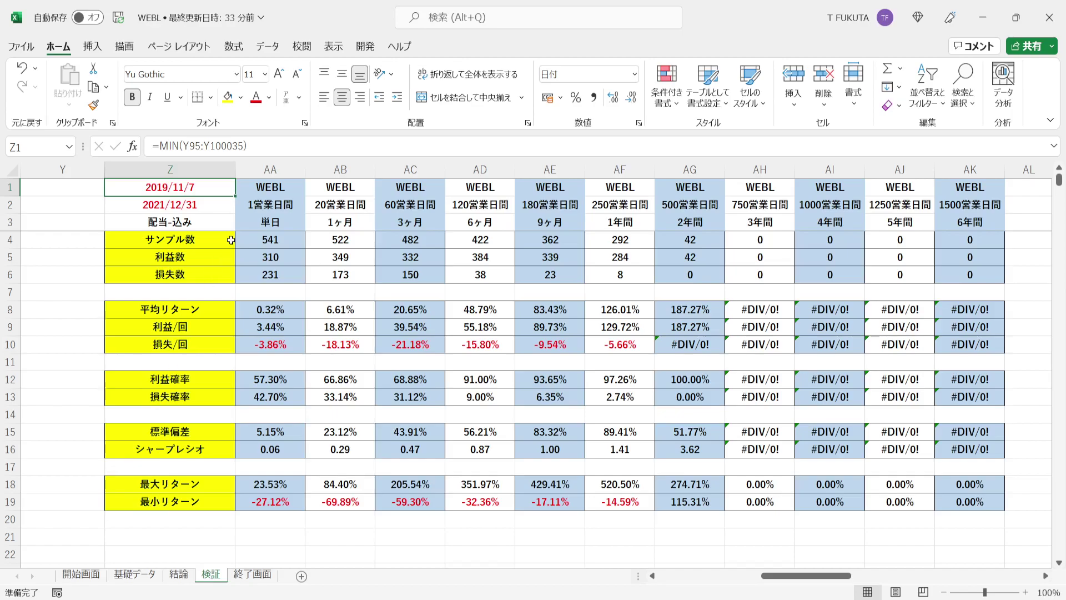
On the 検証 sheet, examine the start and end dates, the 配当-込み setting and the 1営業日間 column's heading and サンプル数.
click(271, 166)
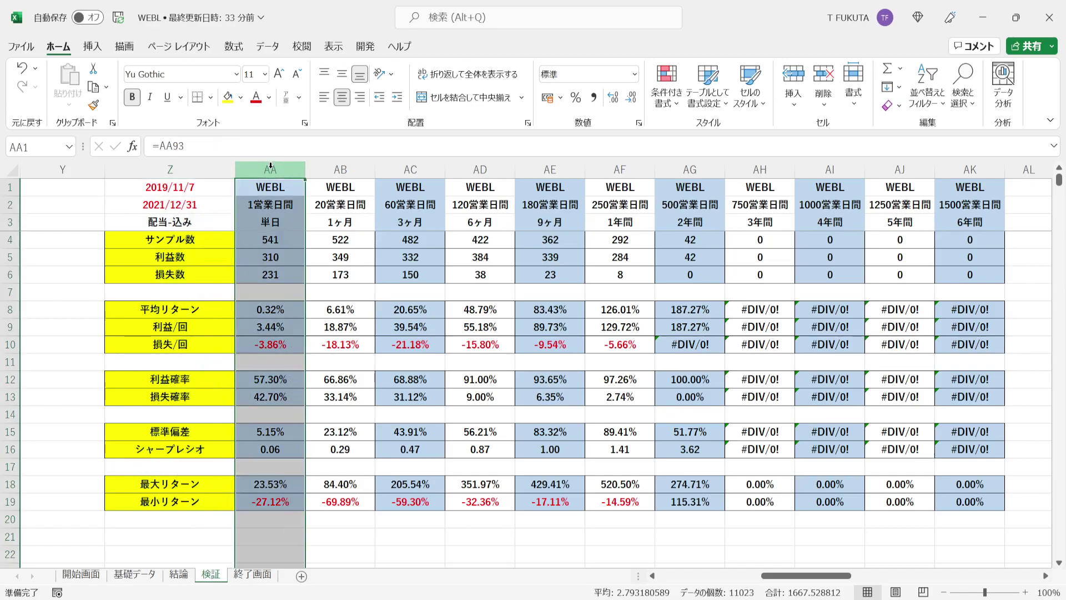
click(217, 190)
click(213, 208)
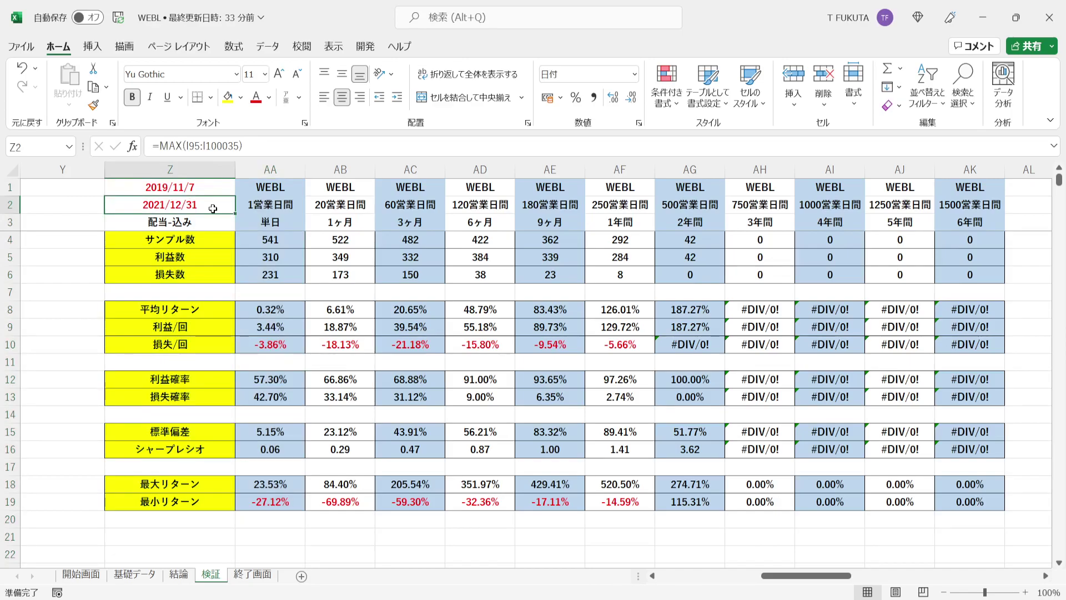
click(242, 189)
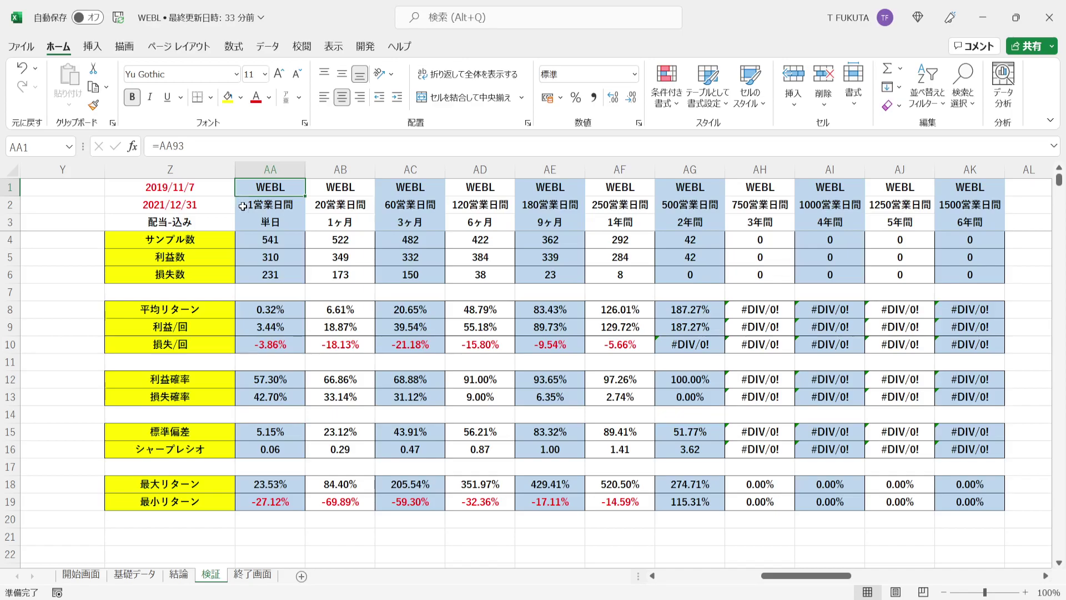
click(227, 221)
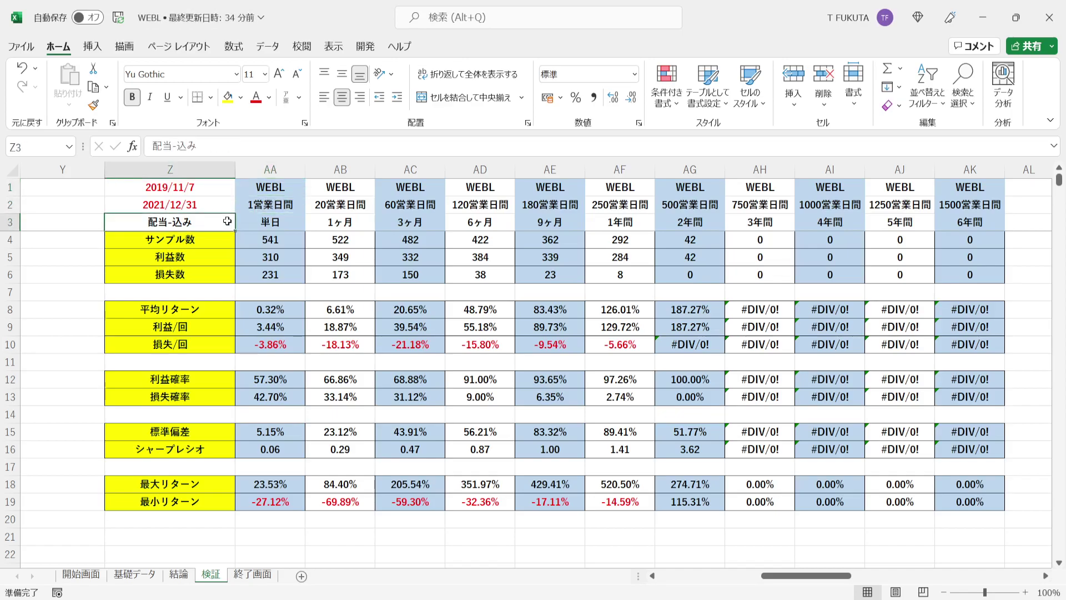
click(249, 239)
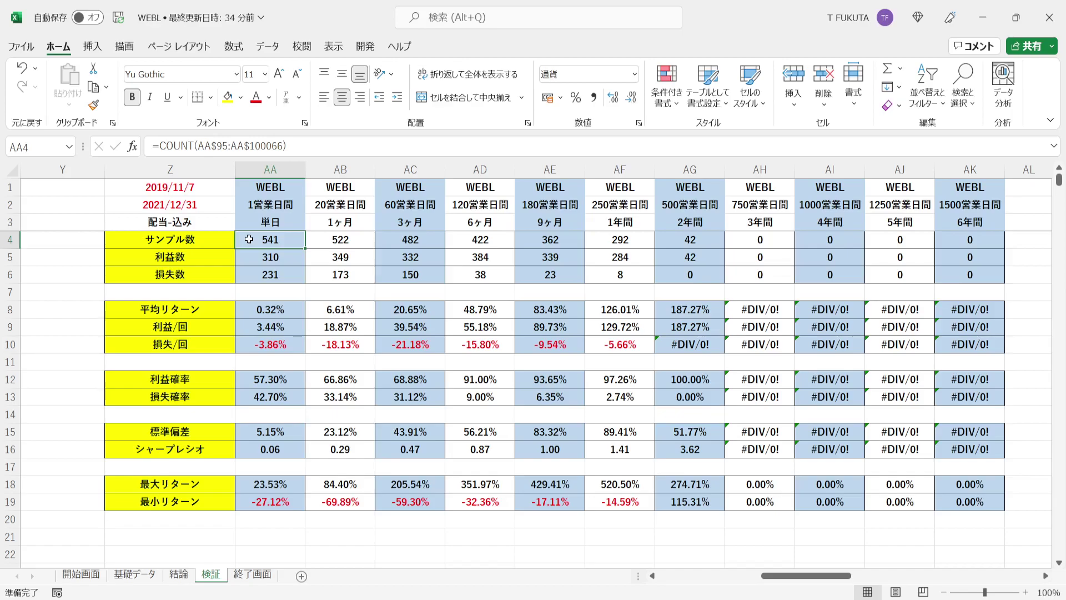
click(209, 189)
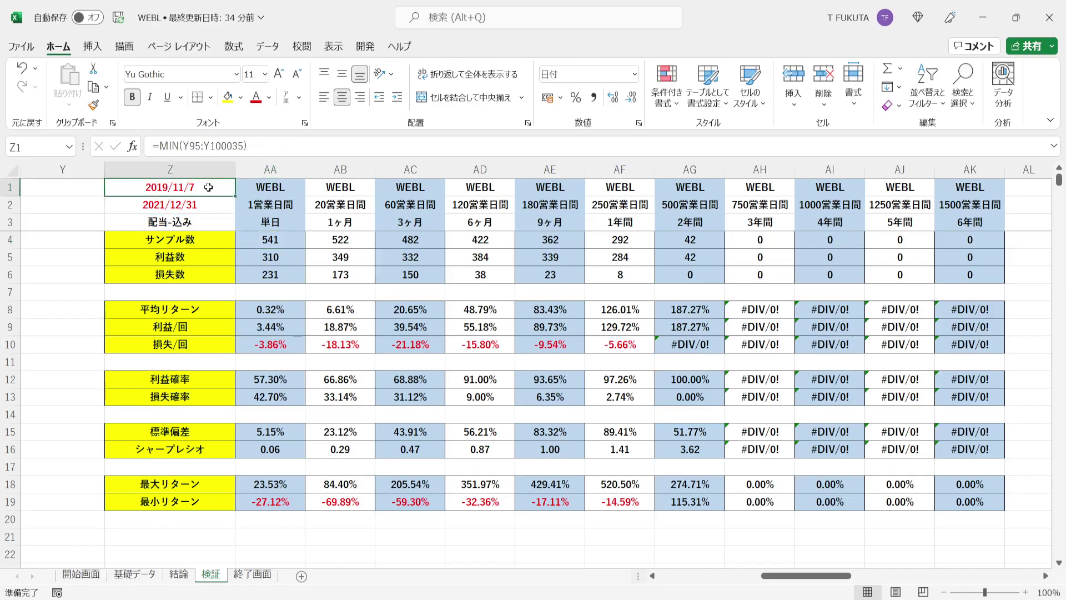
click(212, 202)
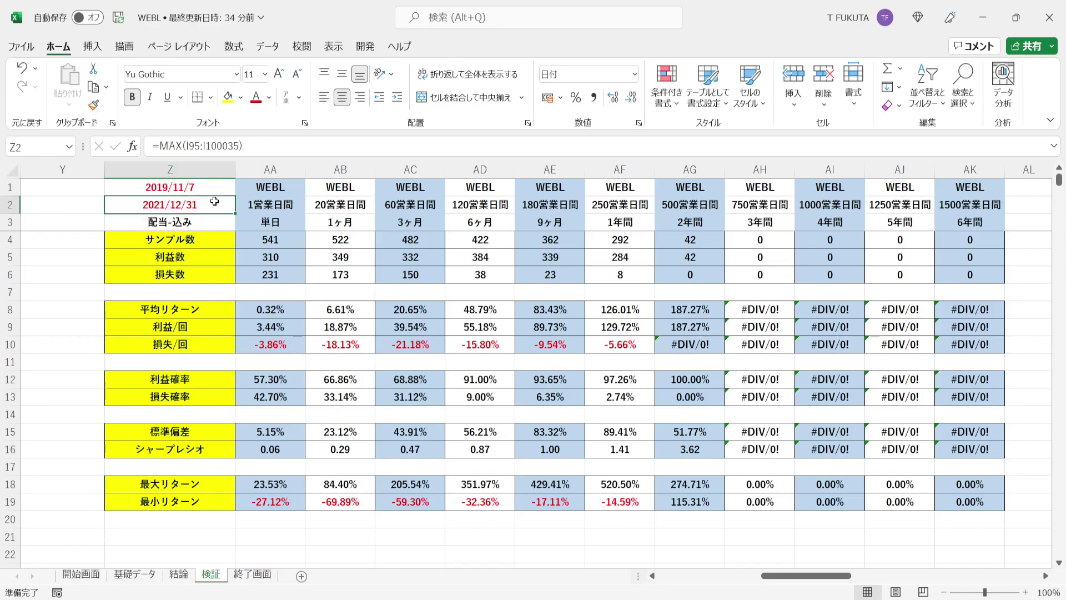
click(243, 185)
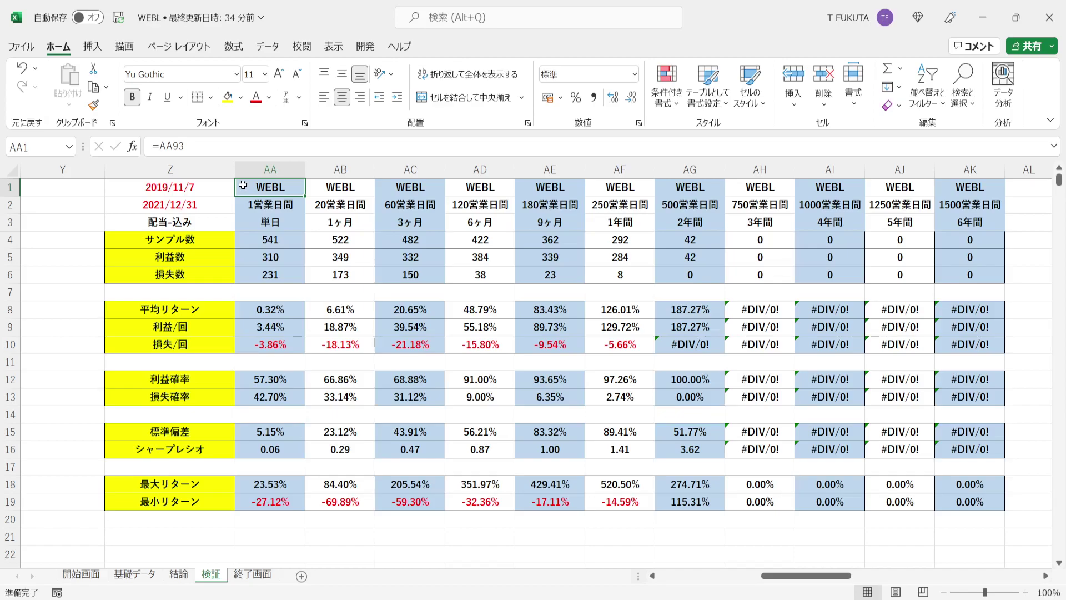
Examine the 1営業日間 column's サンプル数, profit and loss probabilities, counts and per-trade averages, ending with 平均リターン.
click(246, 242)
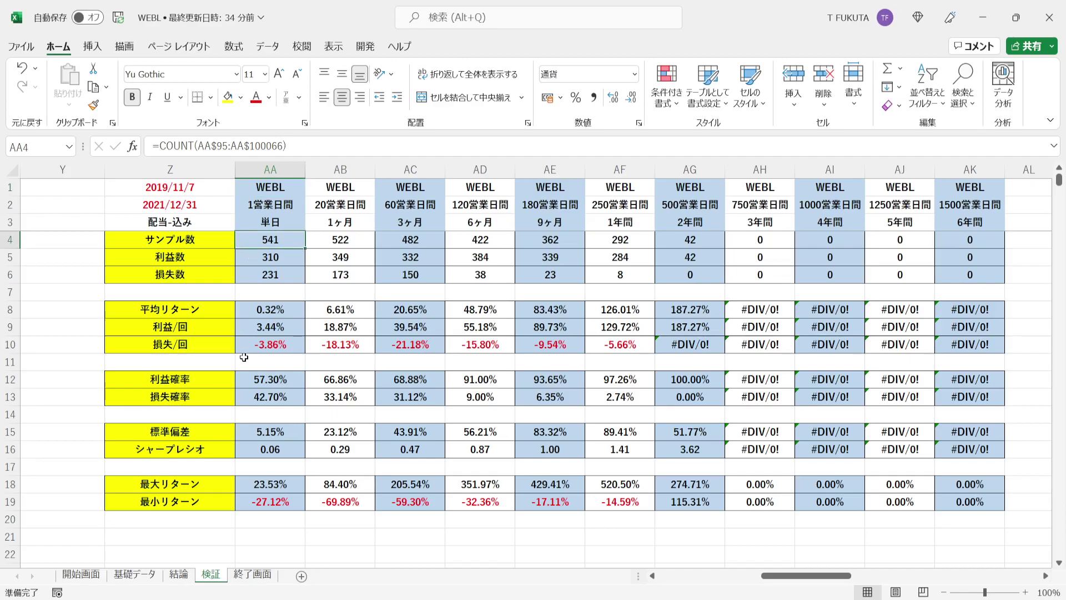
click(245, 379)
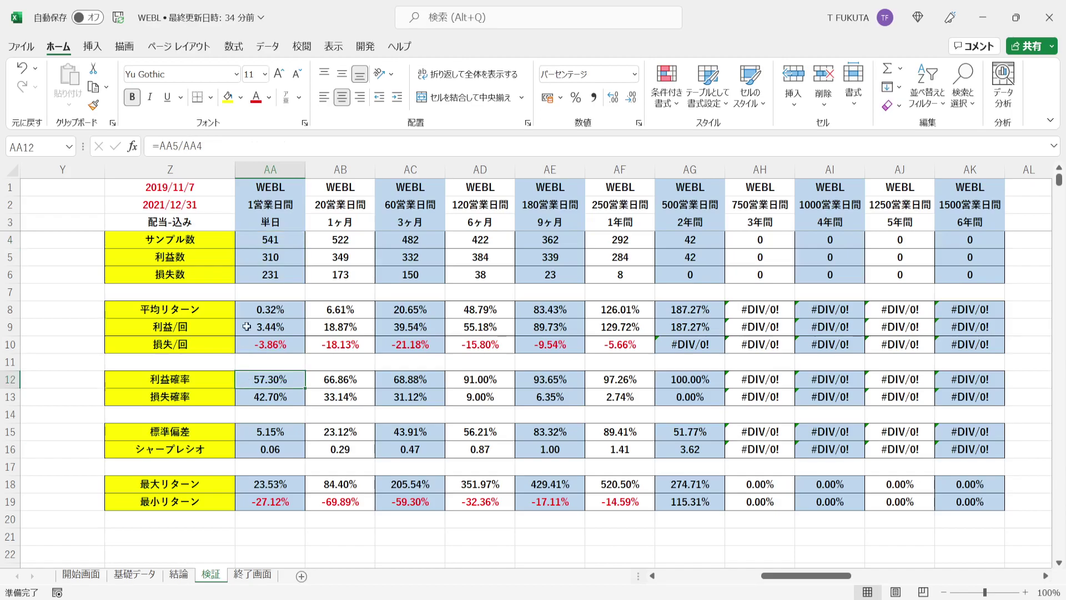
click(247, 260)
click(243, 330)
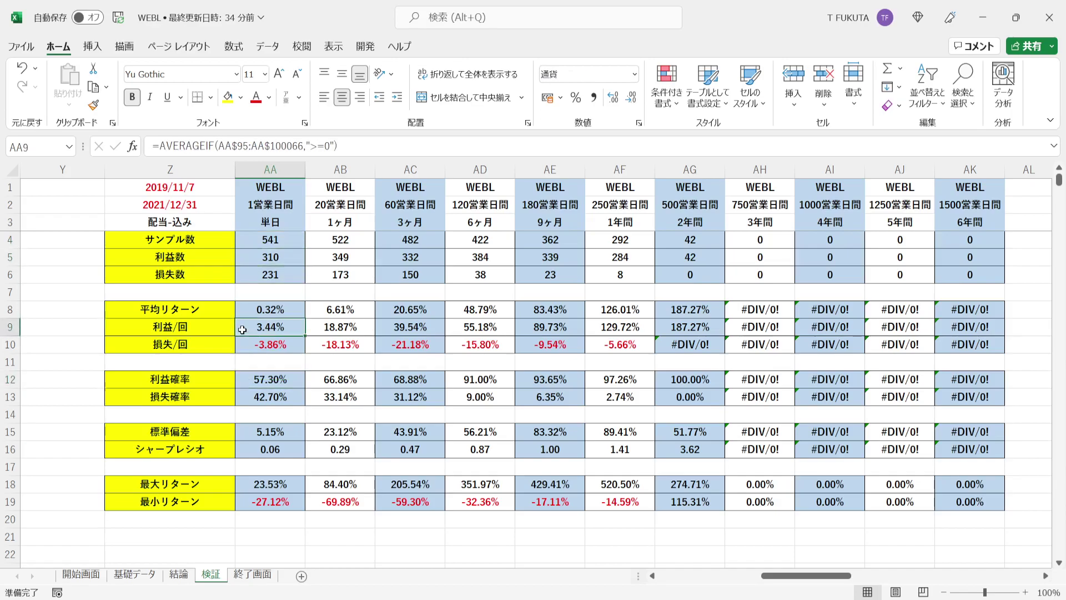
click(246, 397)
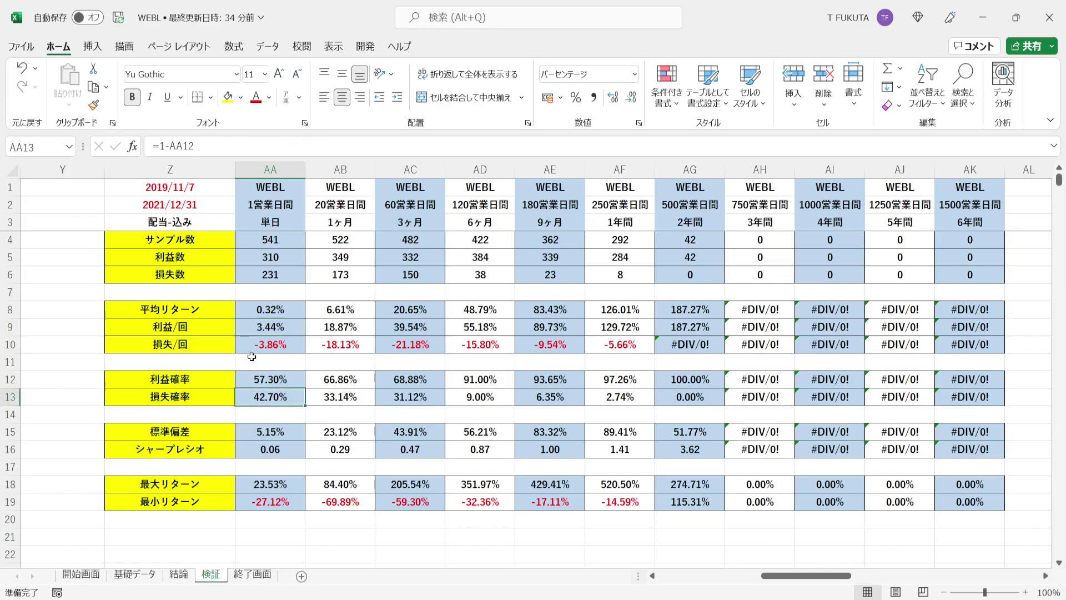
click(246, 277)
click(240, 344)
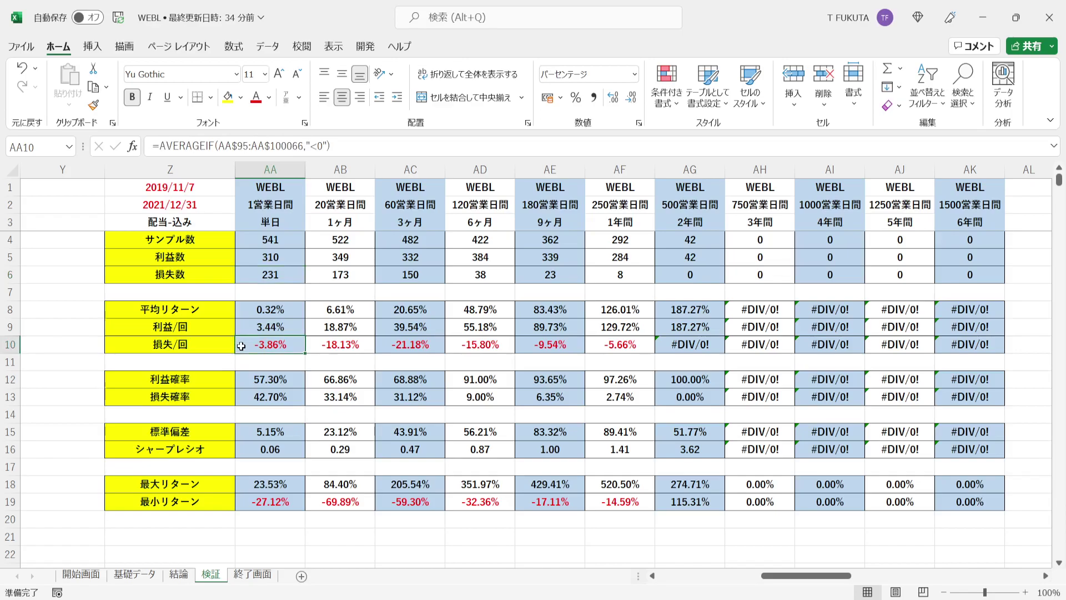
click(242, 310)
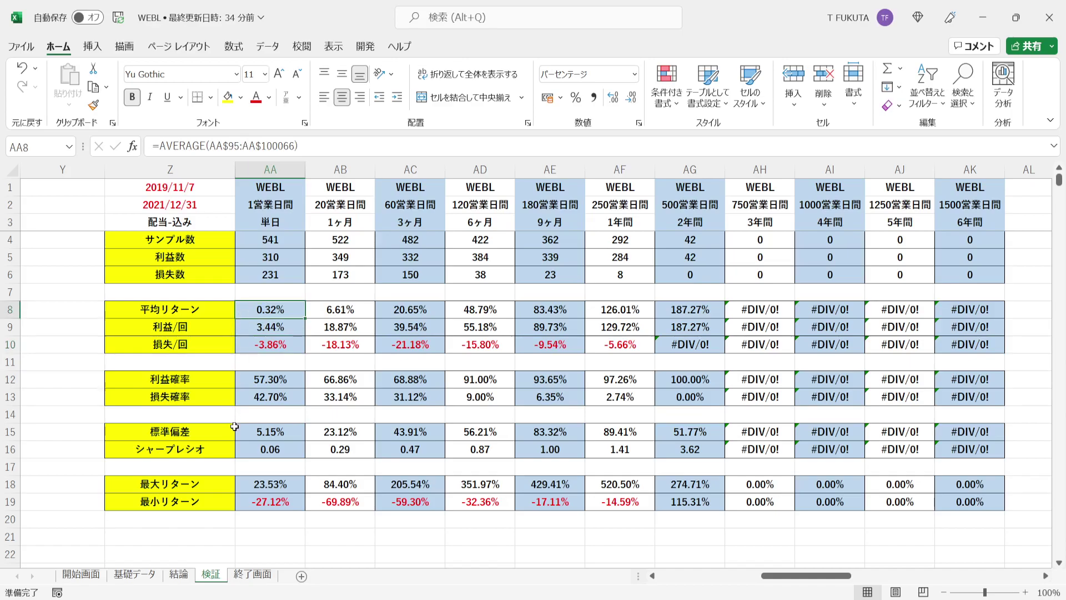
Review 標準偏差 and シャープレシオ for the 1営業日間 column, comparing the deviation with 平均リターン.
click(226, 431)
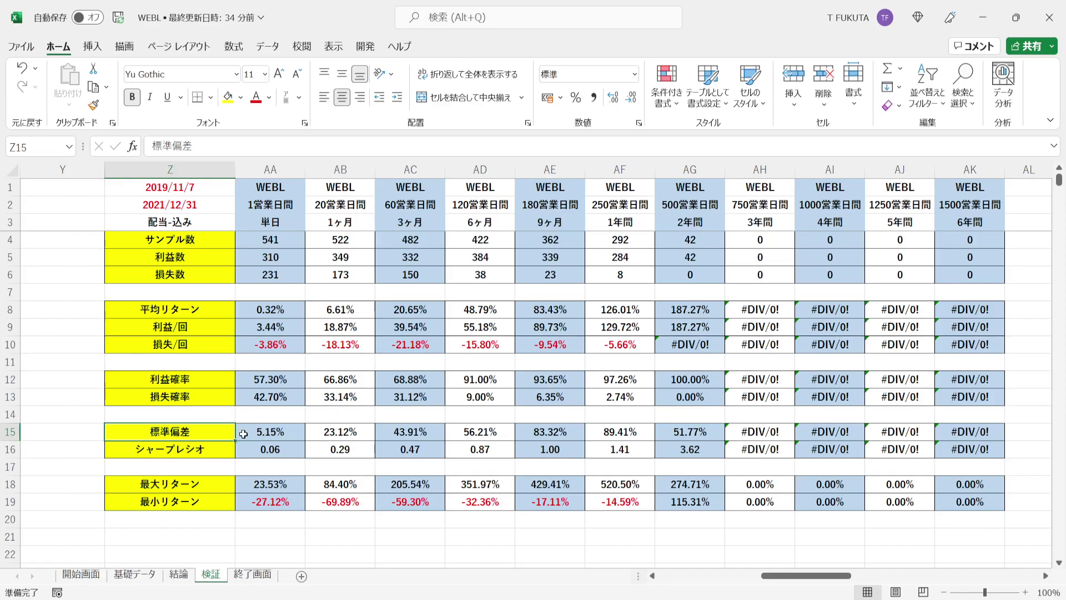
click(249, 433)
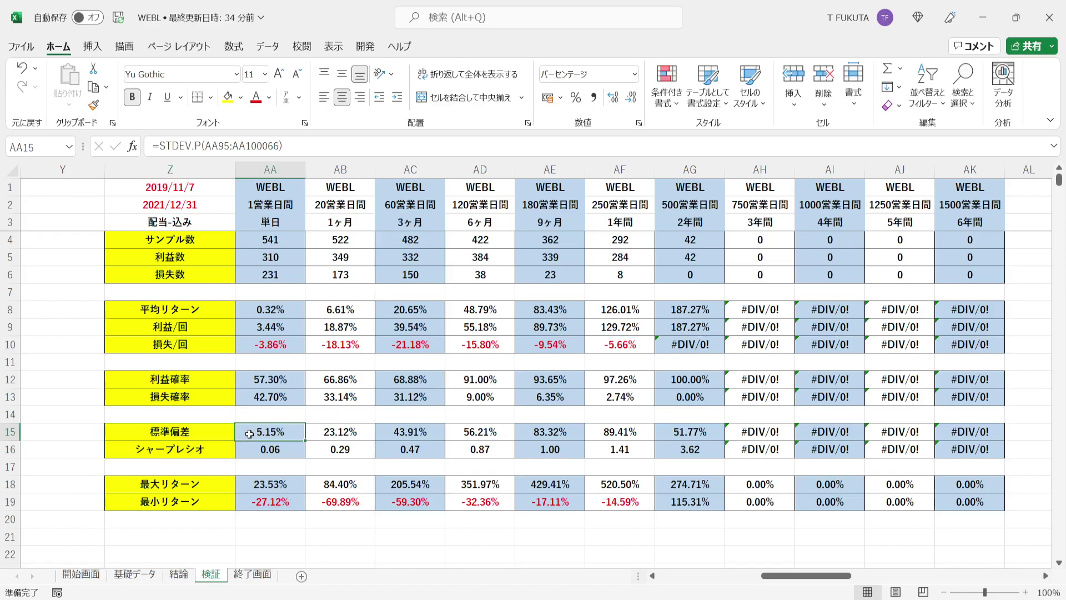
click(244, 311)
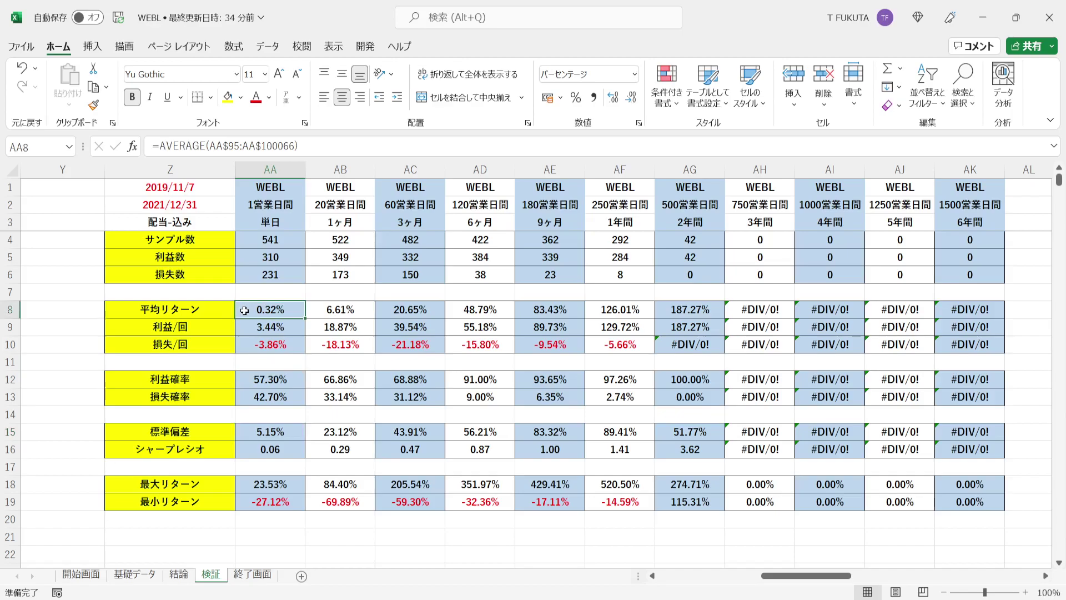
click(243, 436)
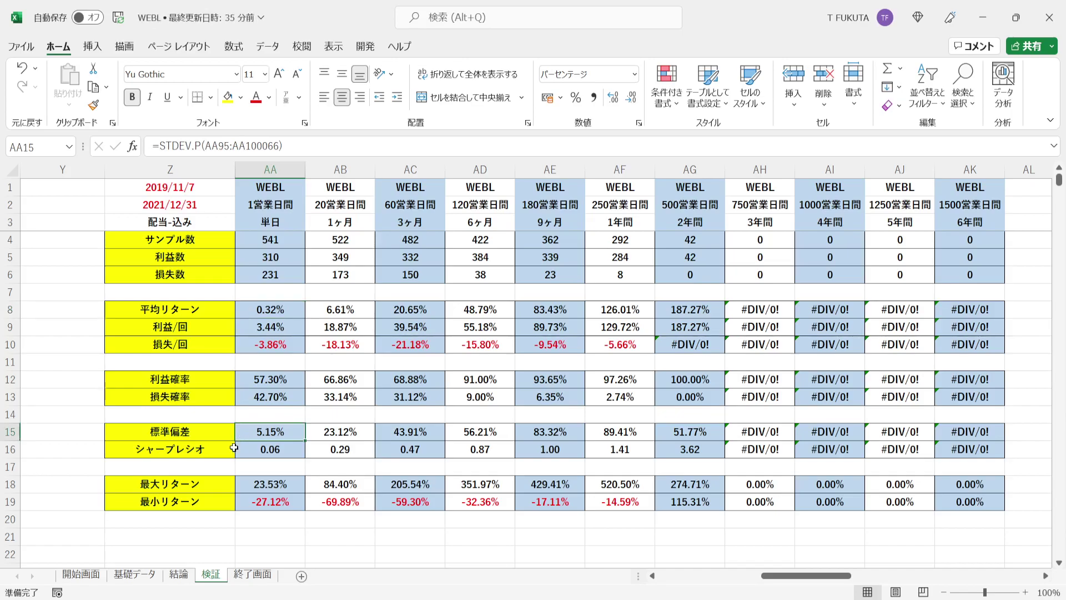
click(230, 447)
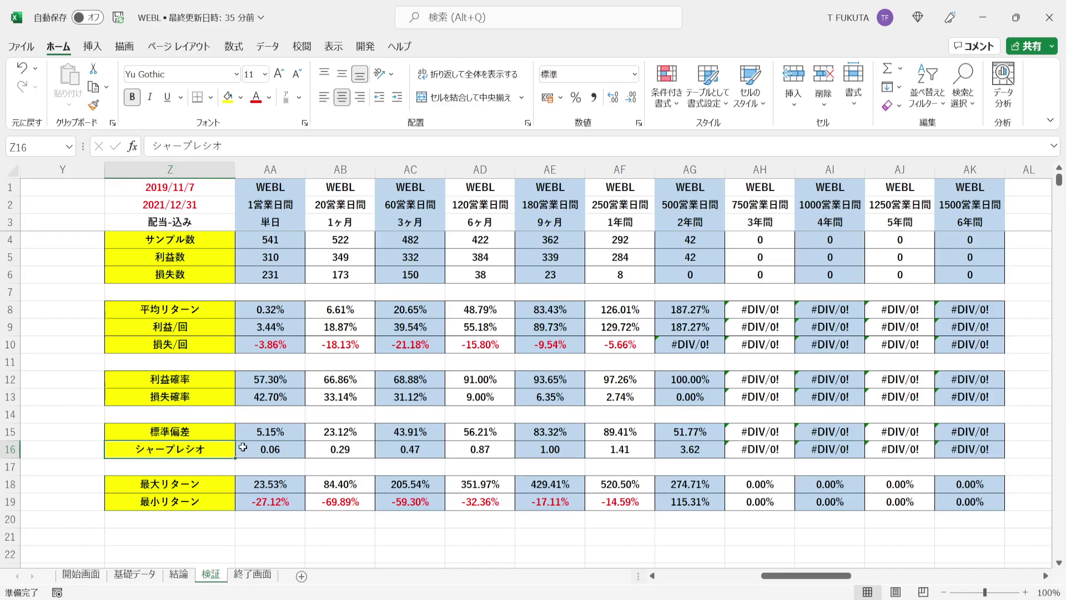
click(243, 447)
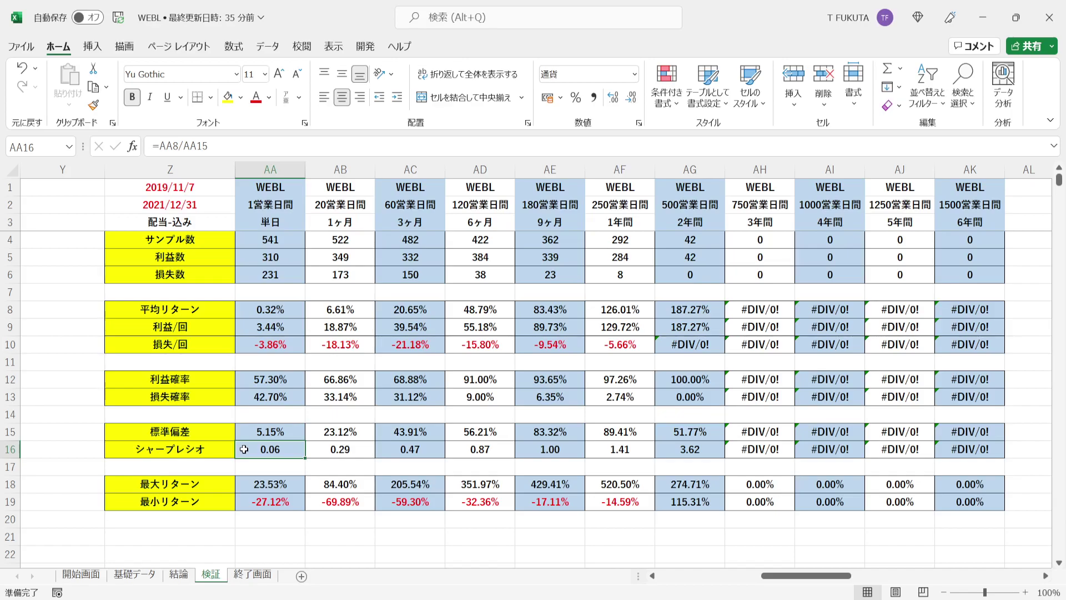
Inspect the 最大リターン and 最小リターン rows and their 1営業日間 values.
drag(228, 484, 225, 502)
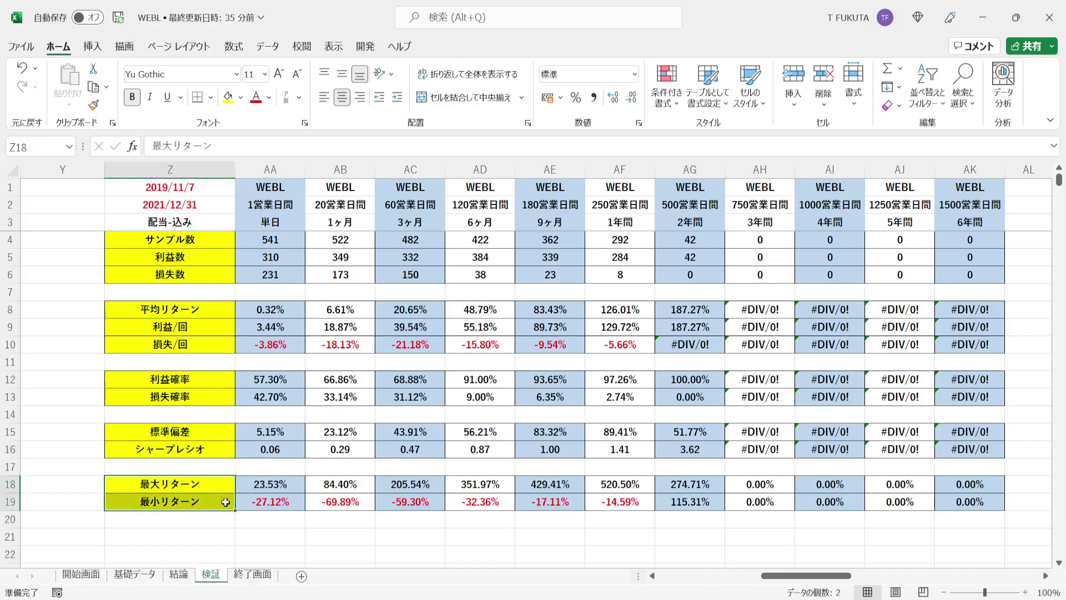
click(225, 486)
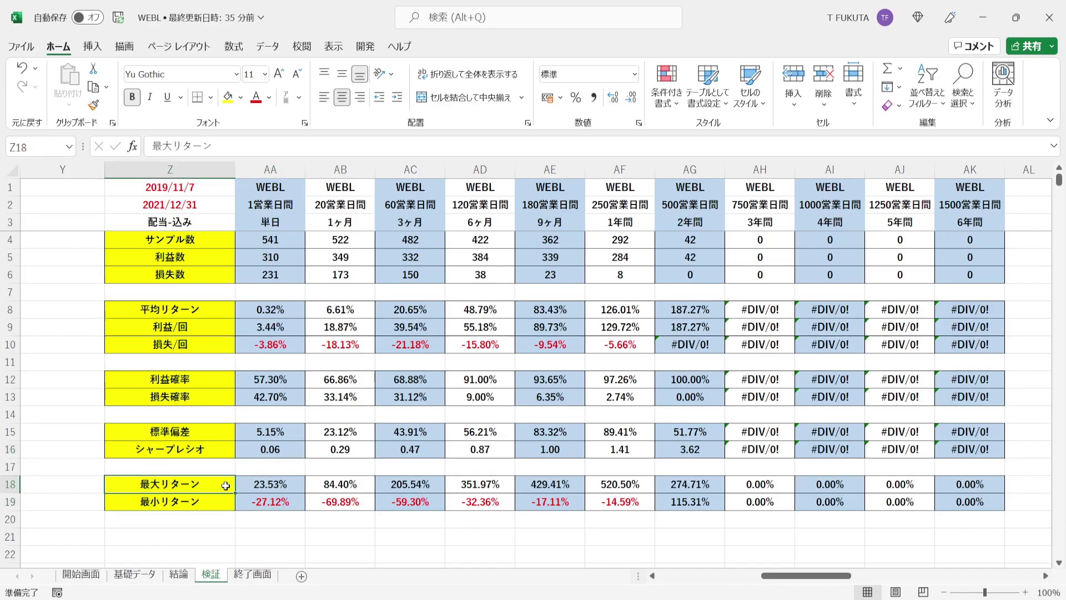
click(227, 503)
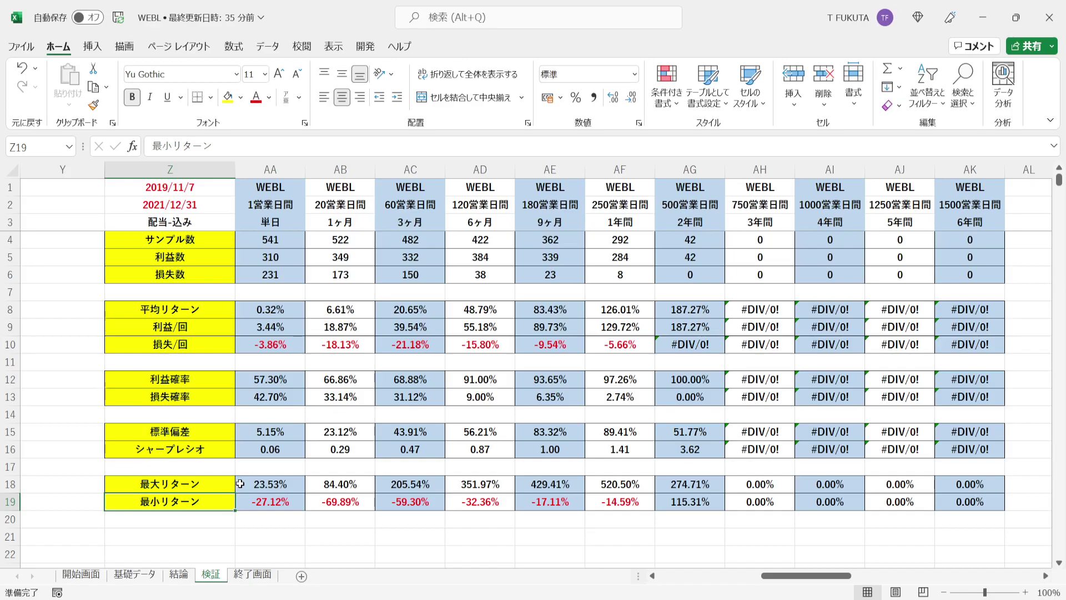
click(240, 484)
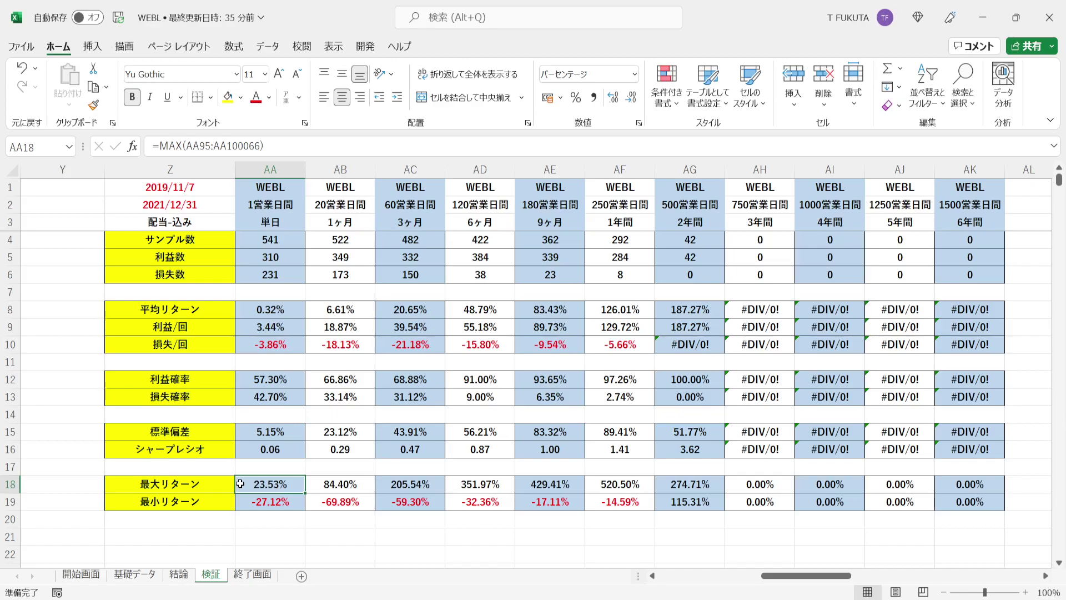
click(240, 502)
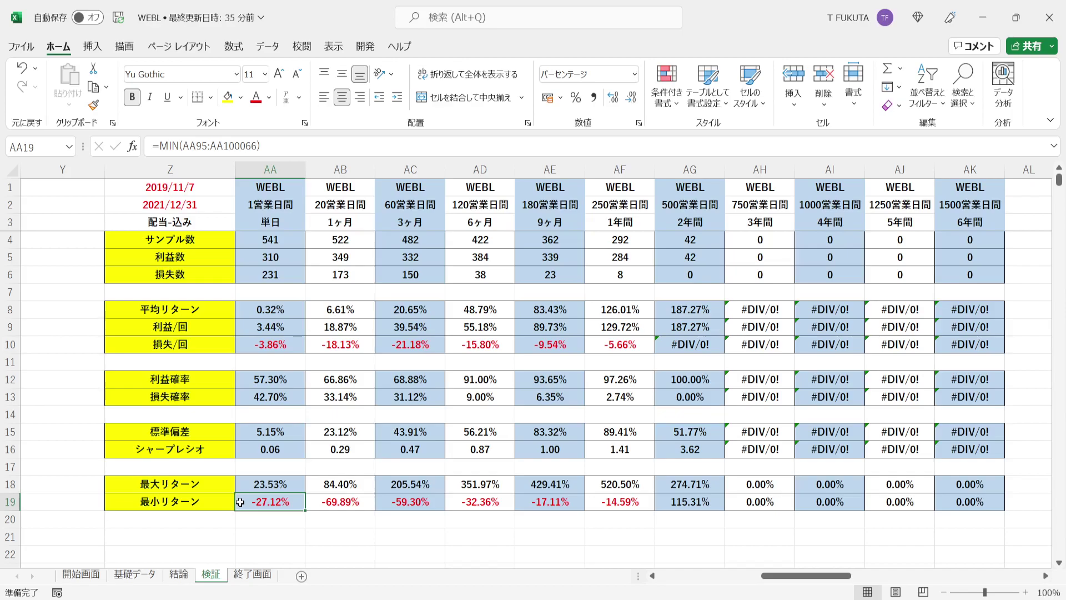
Highlight the 1営業日間, 20営業日間 and 500営業日間 columns in turn, ending on the whole 20営業日間 column.
click(270, 169)
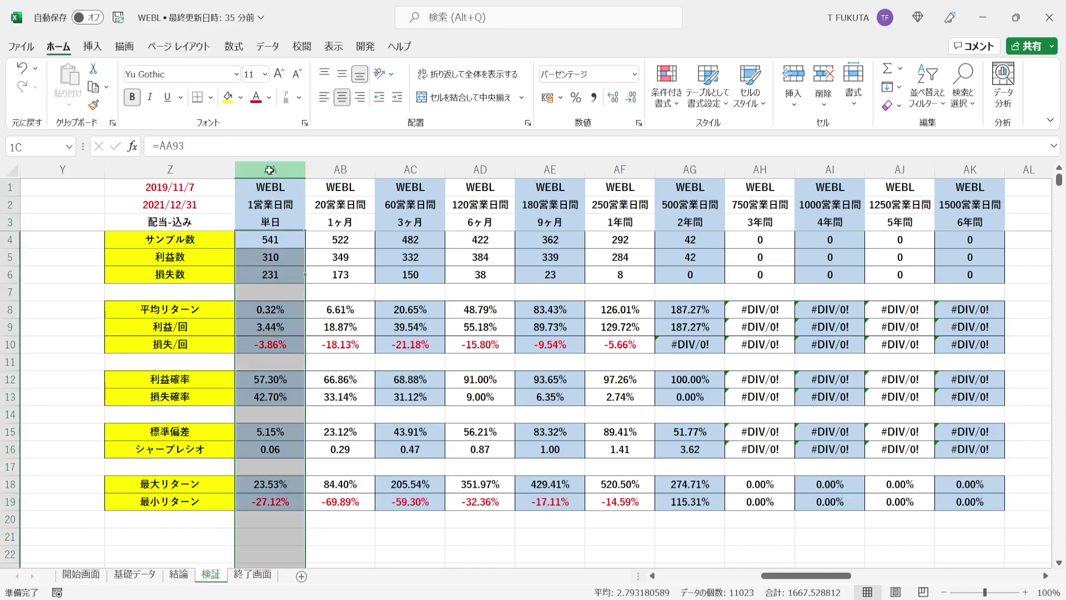
click(336, 170)
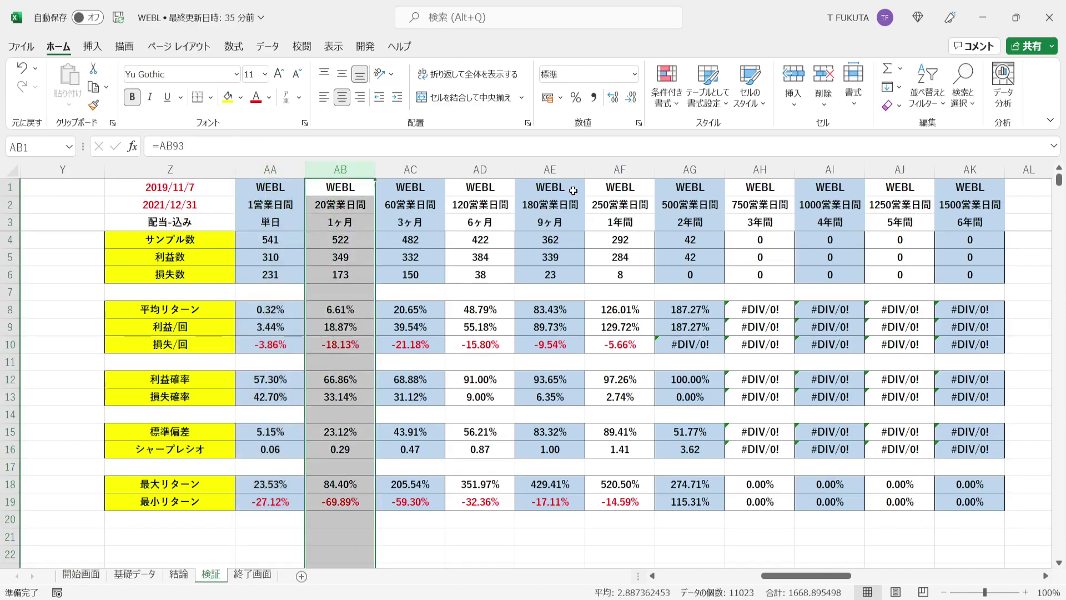
click(688, 169)
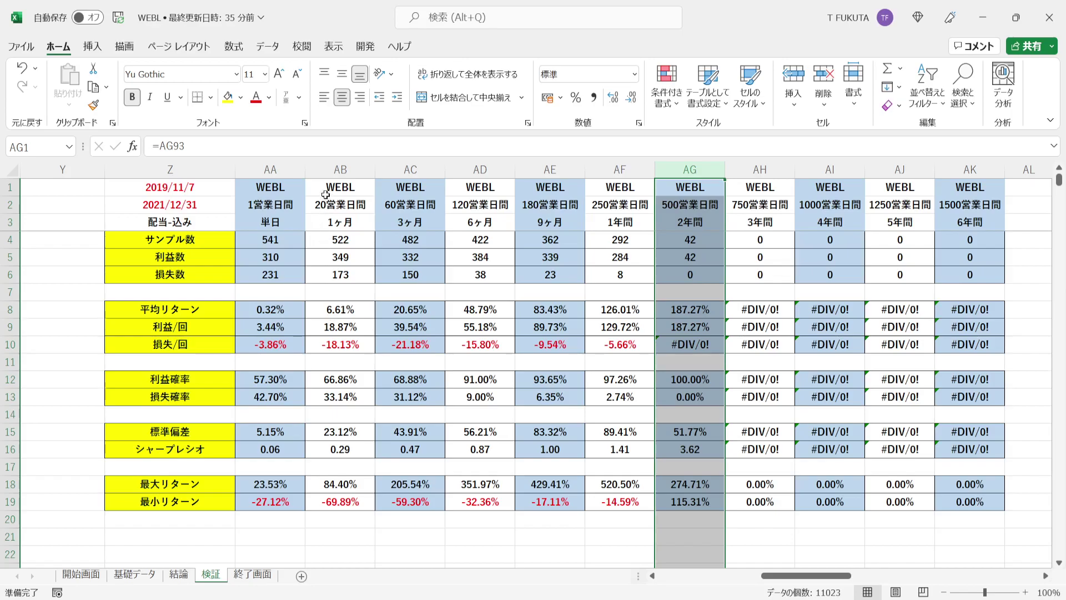
click(344, 164)
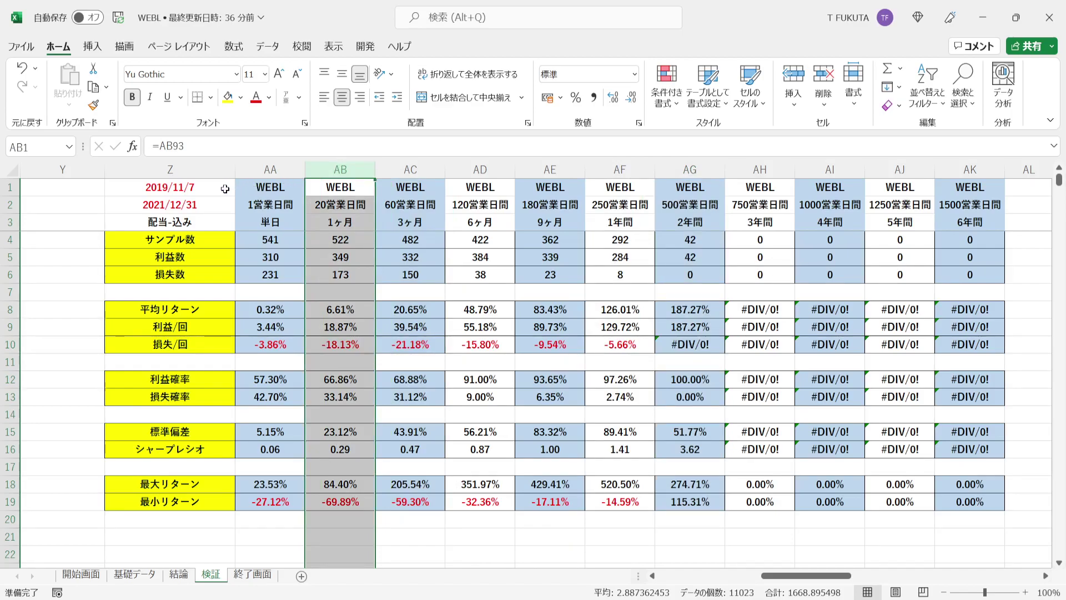
Check the start and end dates, the 配当-込み setting and the 20営業日間 column's heading and サンプル数.
drag(225, 189, 227, 205)
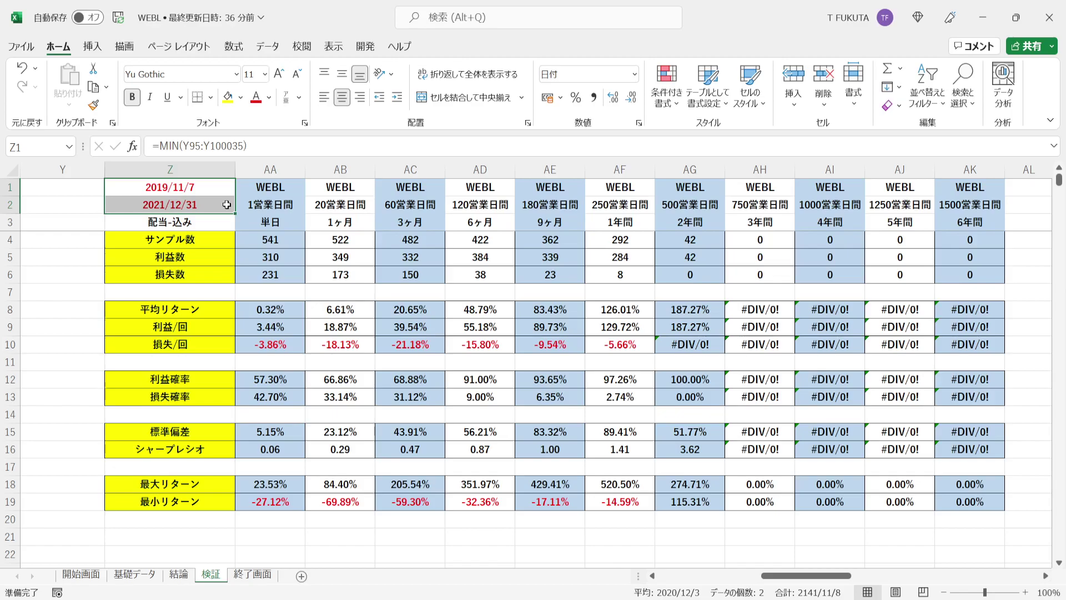
click(309, 189)
click(308, 205)
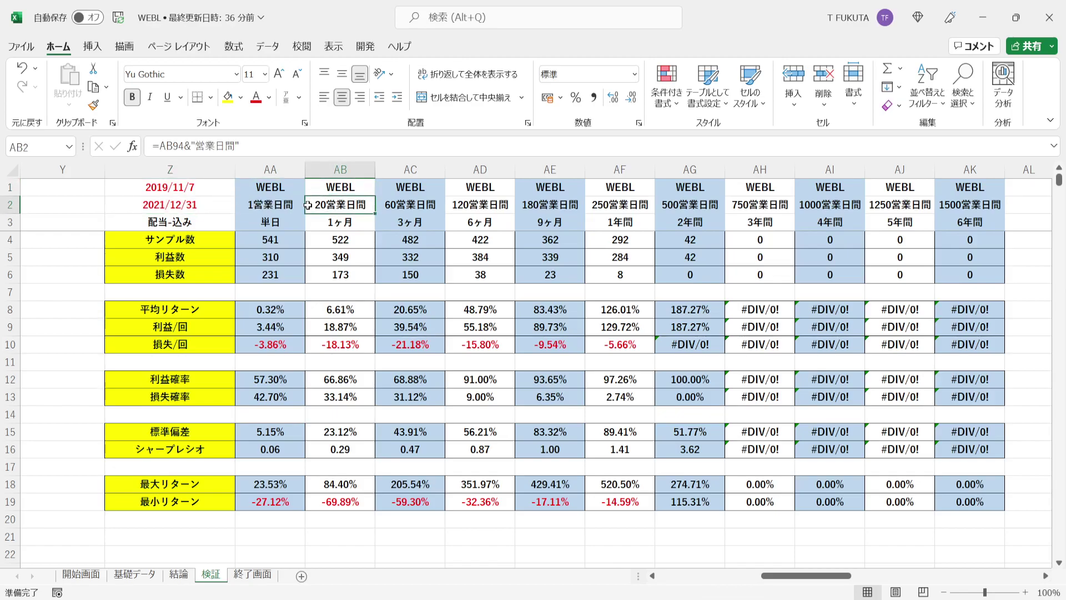
click(211, 221)
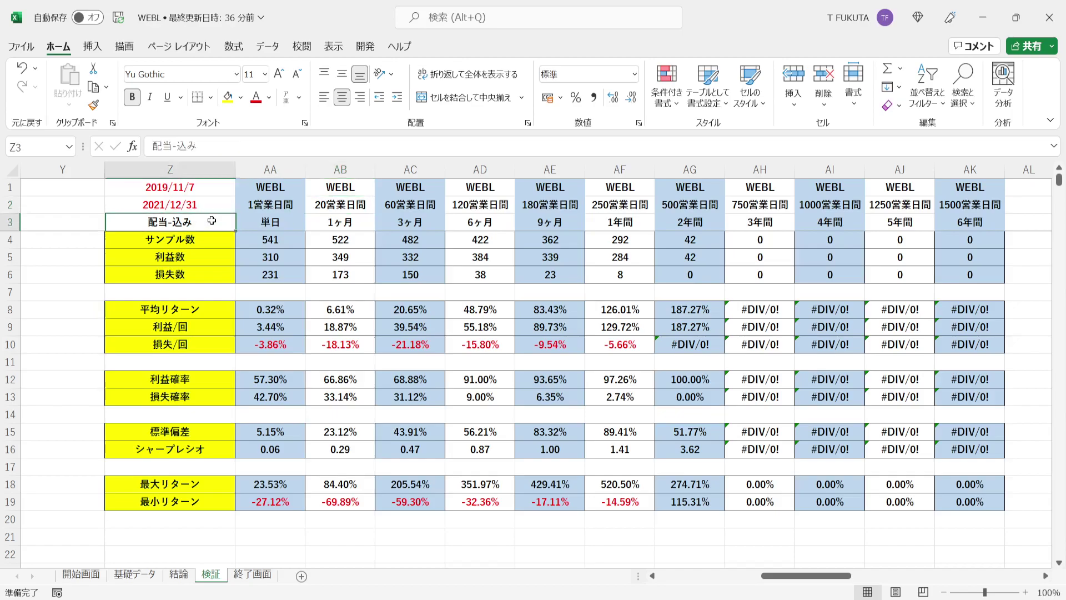
click(318, 242)
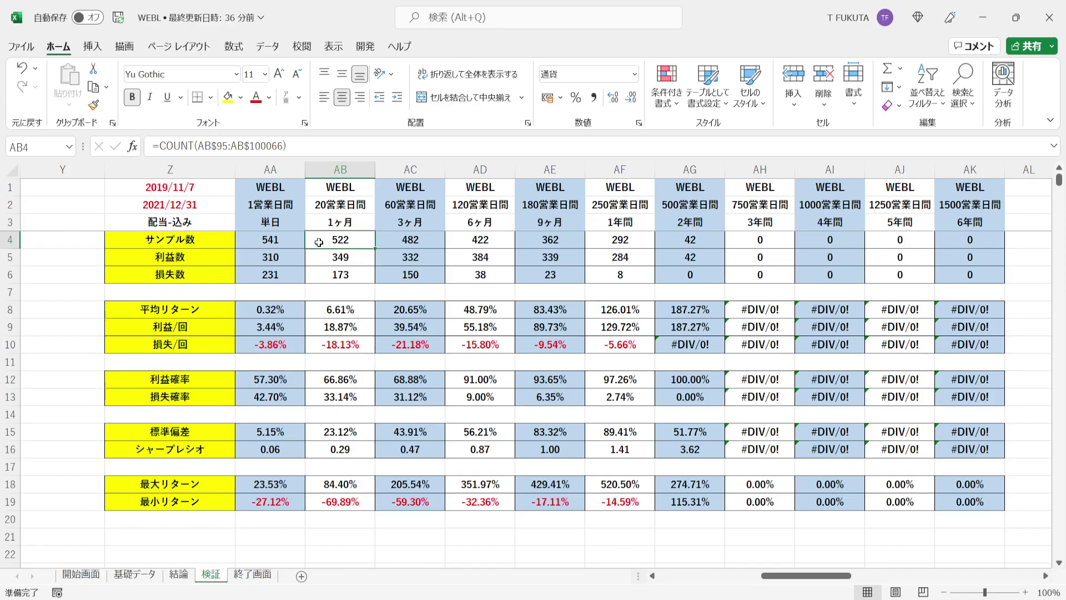
drag(222, 188, 221, 202)
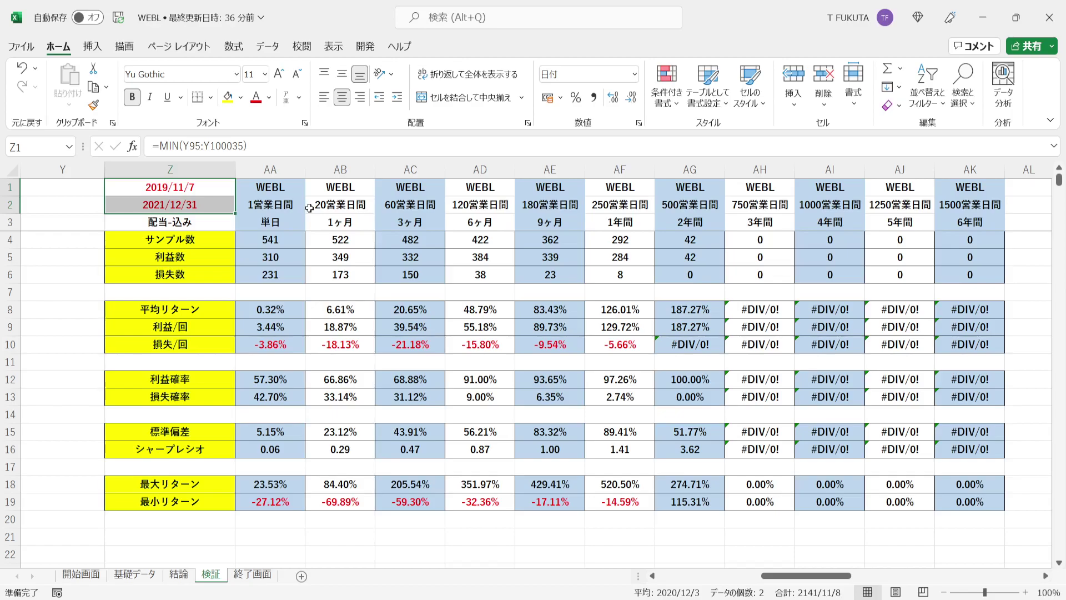
click(320, 243)
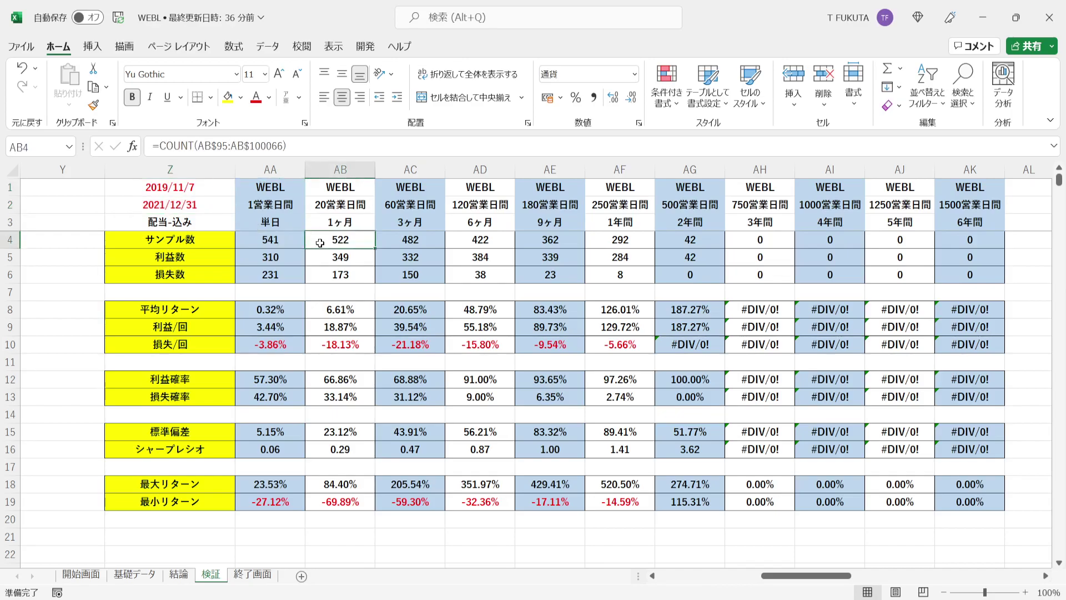
Examine the 20営業日間 column's profit and loss probabilities, counts and per-trade averages, ending with 平均リターン.
click(316, 378)
click(315, 261)
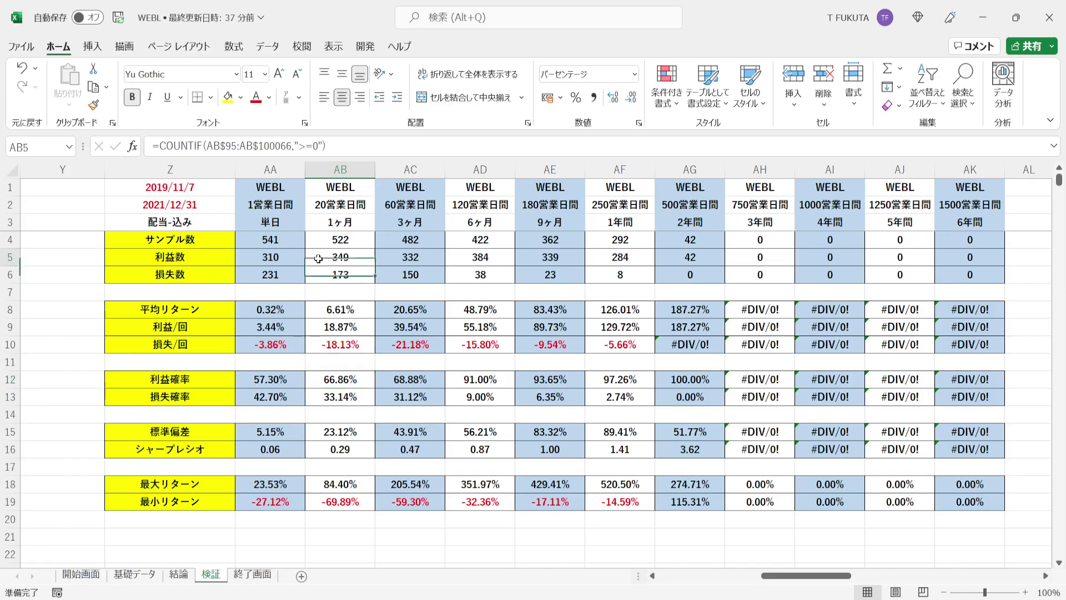
click(313, 326)
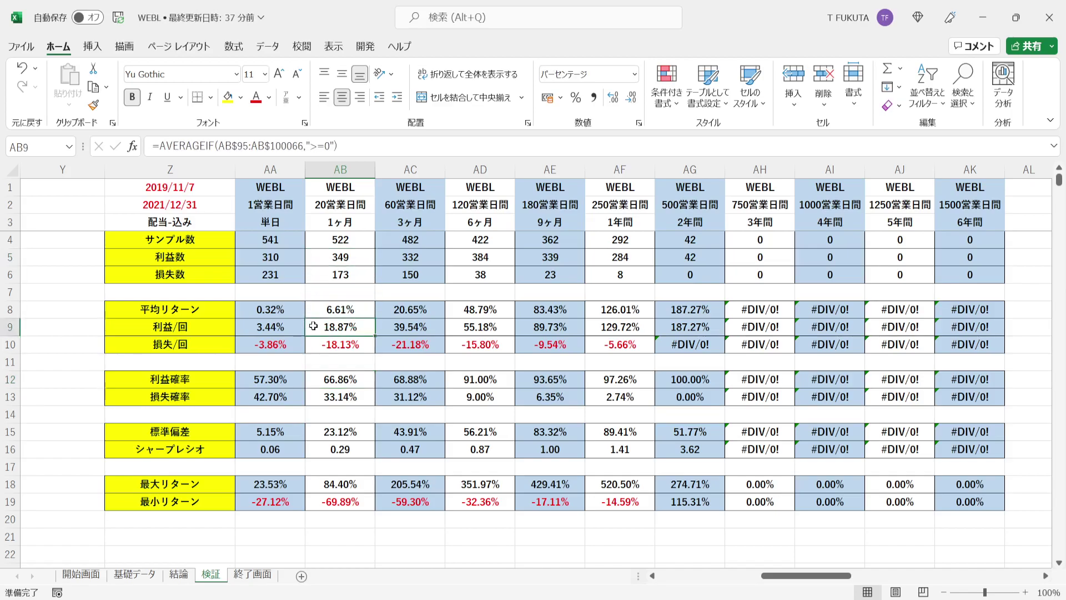
click(315, 394)
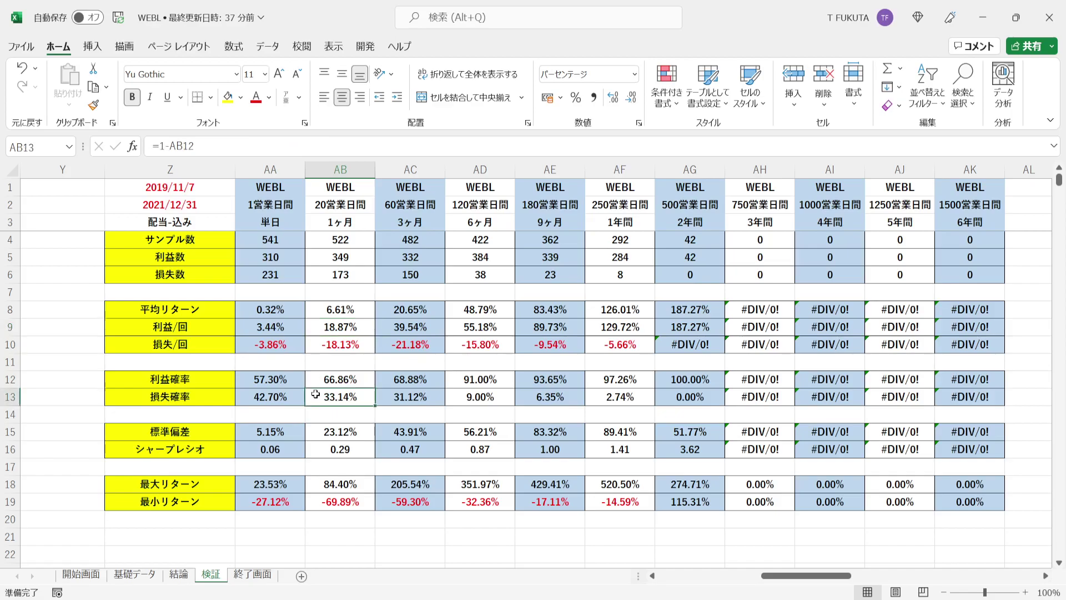
click(316, 275)
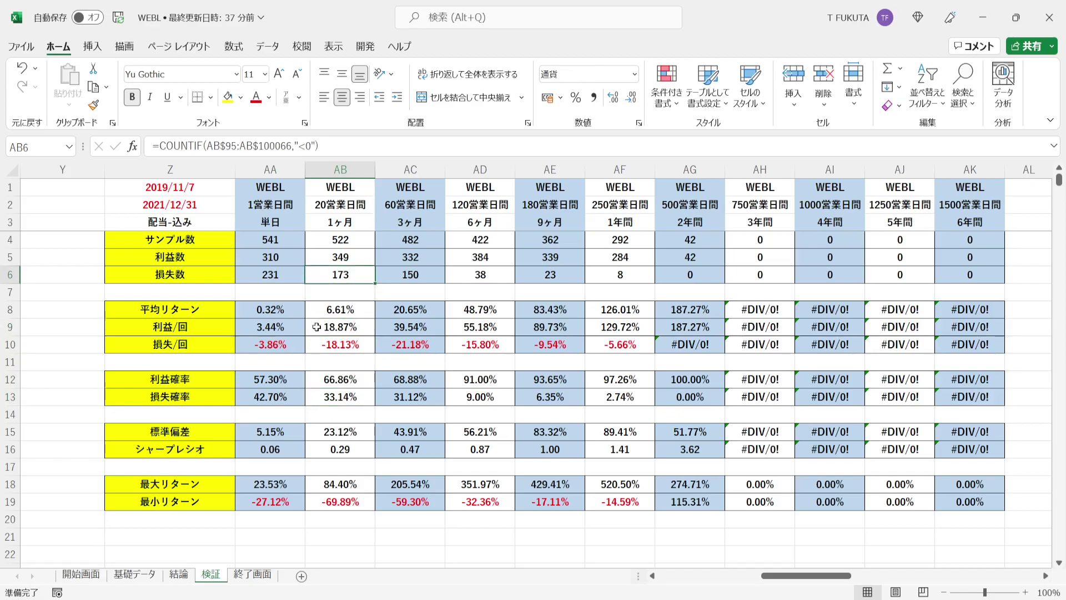
click(311, 348)
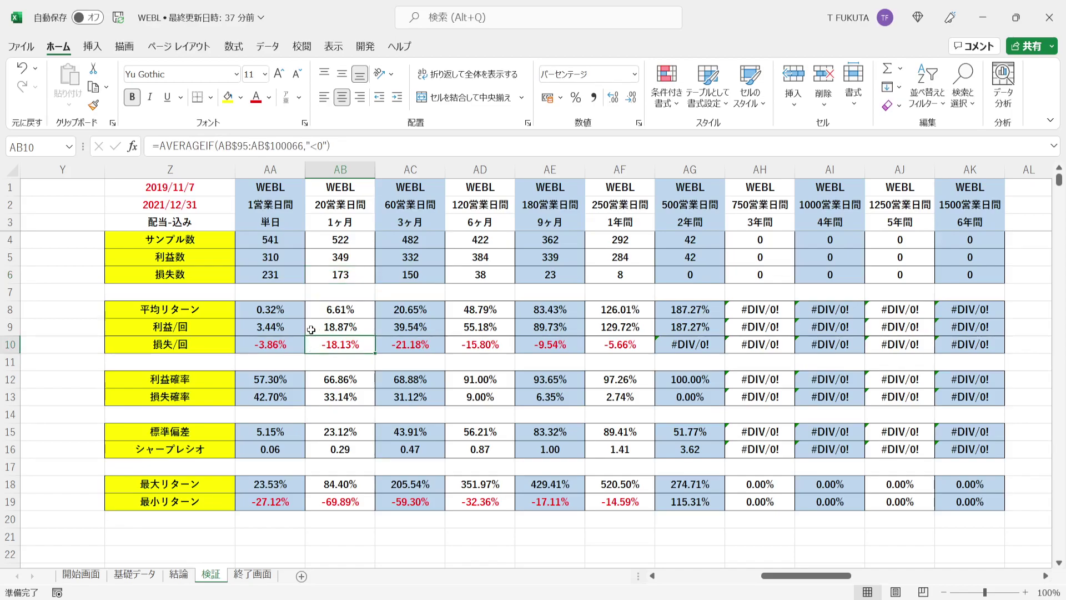
click(311, 311)
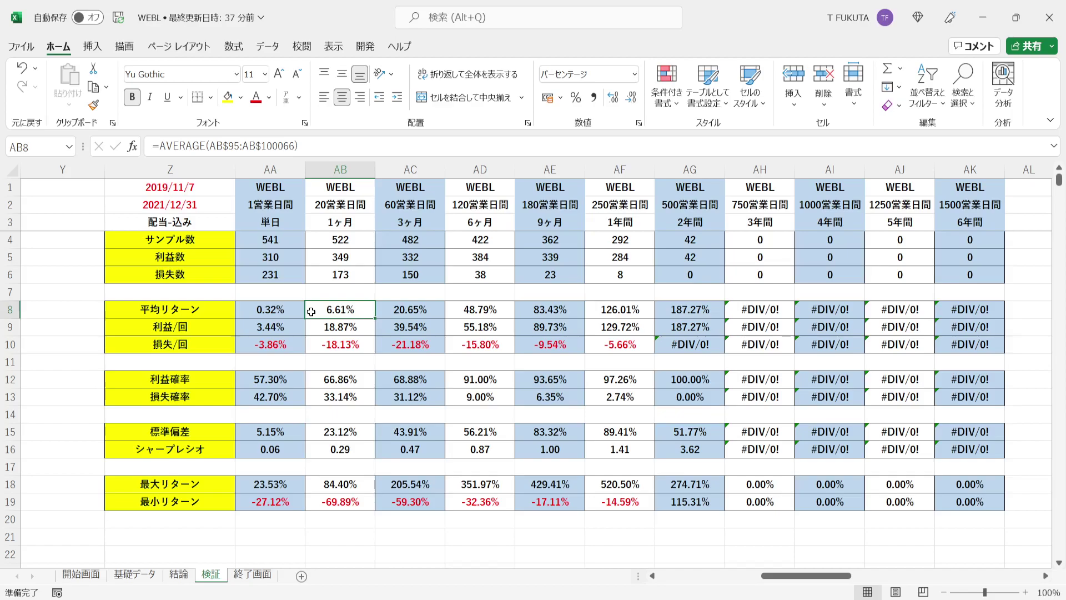
Compare 標準偏差 with 平均リターン in the 20営業日間 column and check its シャープレシオ.
click(312, 431)
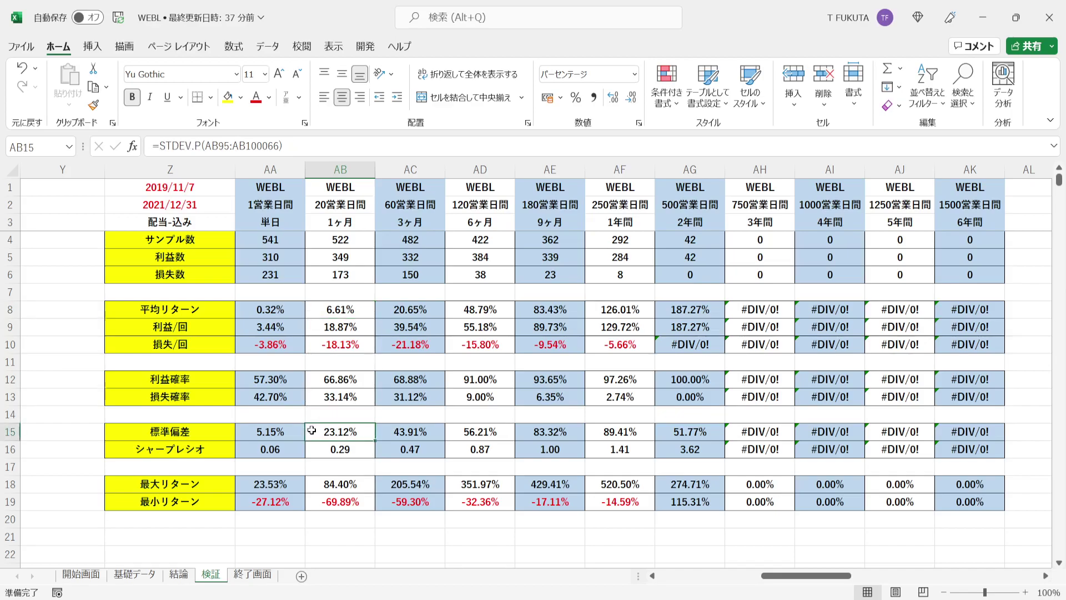
click(309, 307)
click(314, 432)
click(313, 449)
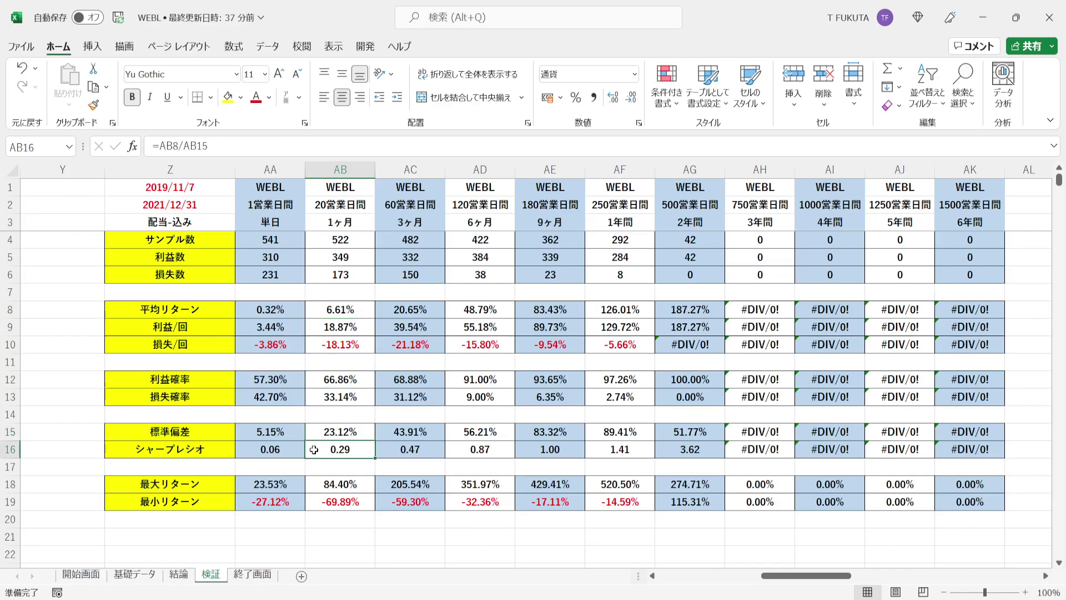
Recheck 平均リターン, 標準偏差 and シャープレシオ together in the 20営業日間 column, ending on シャープレシオ.
click(312, 307)
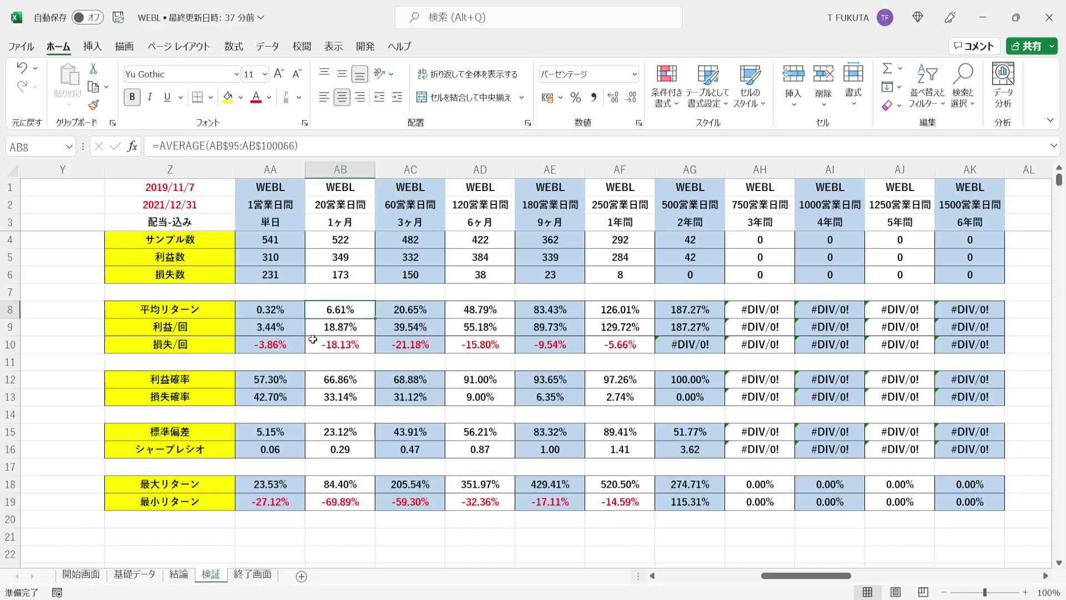
drag(312, 433, 314, 451)
click(315, 451)
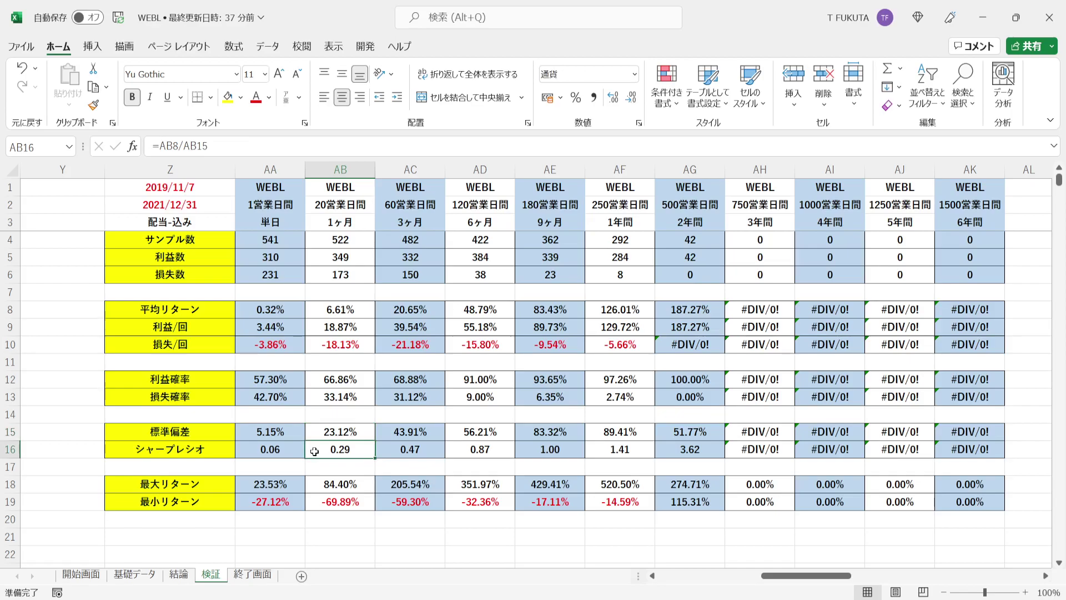
Examine 最大リターン and 最小リターン in the 20営業日間 column, first together and then one by one.
drag(310, 488, 310, 504)
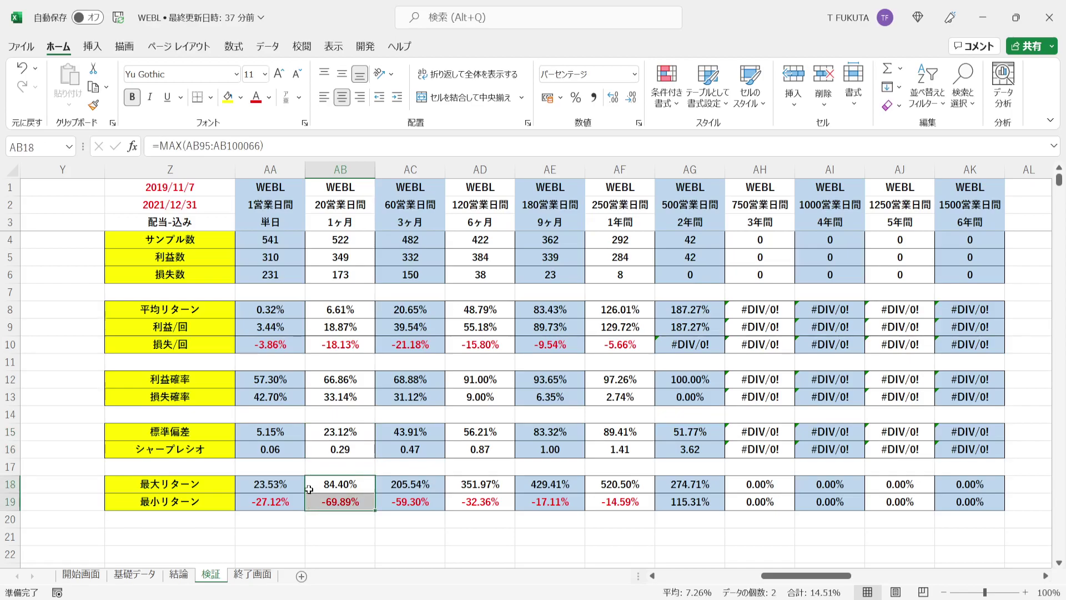
click(310, 489)
key(Down)
click(309, 488)
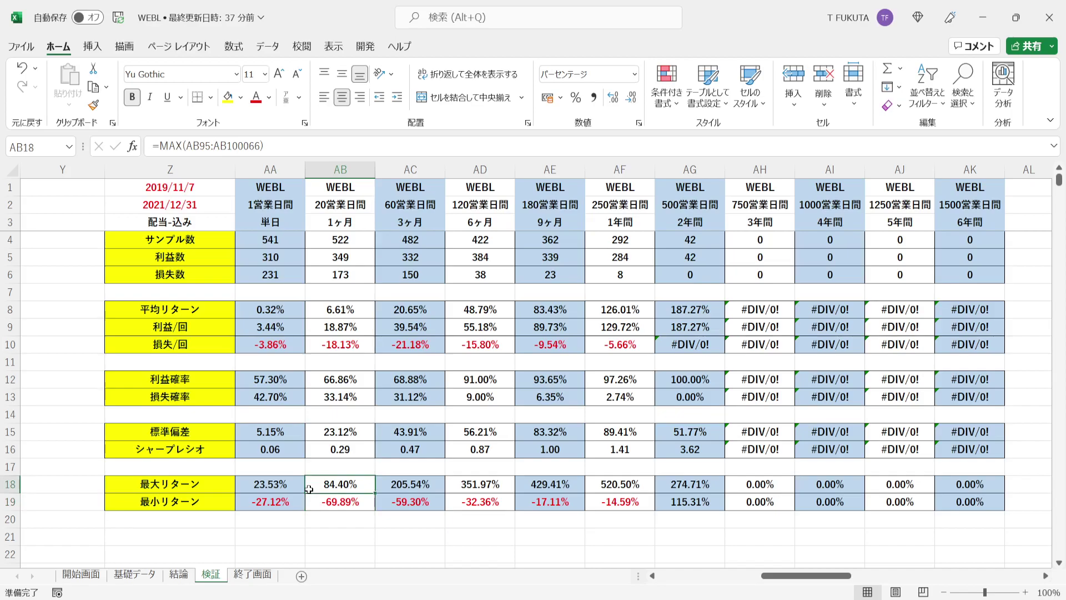
click(309, 503)
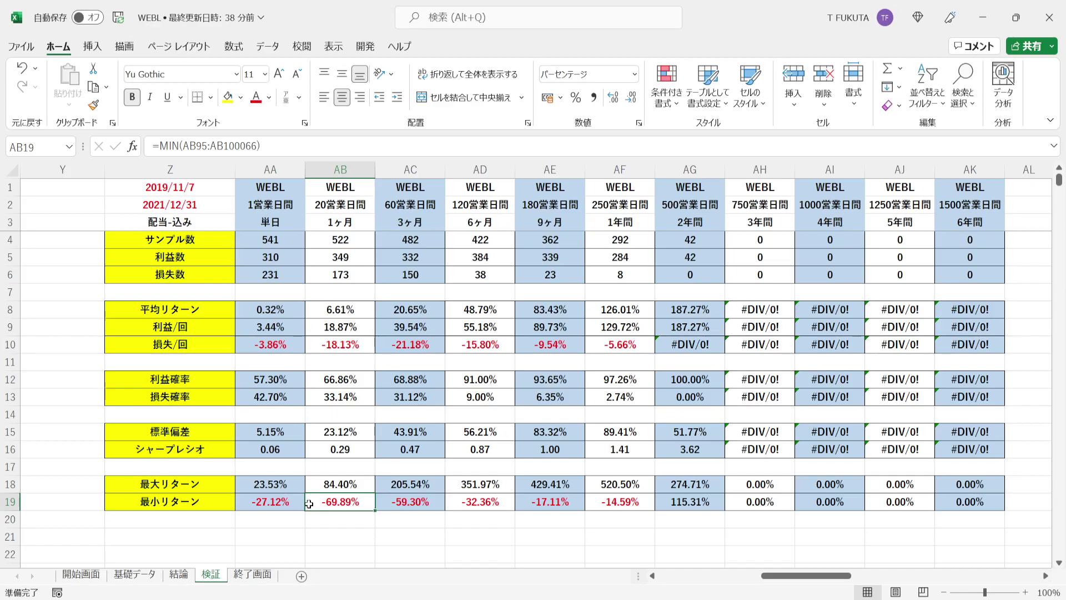
Highlight the whole 20営業日間 and 500営業日間 columns in turn, then the 平均リターン row from 1営業日間 to 500営業日間.
click(339, 174)
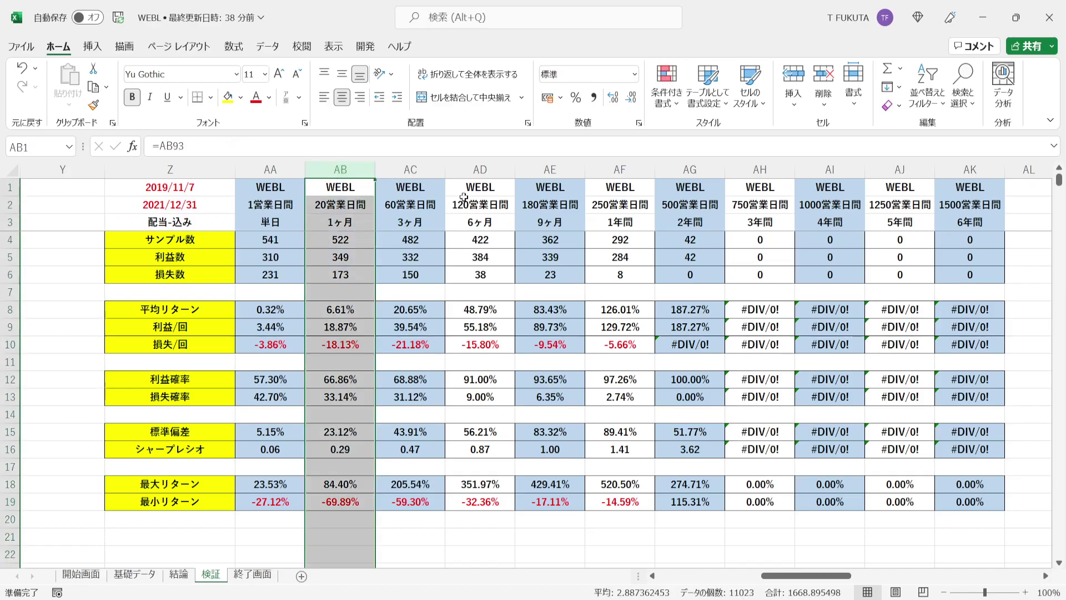
click(688, 170)
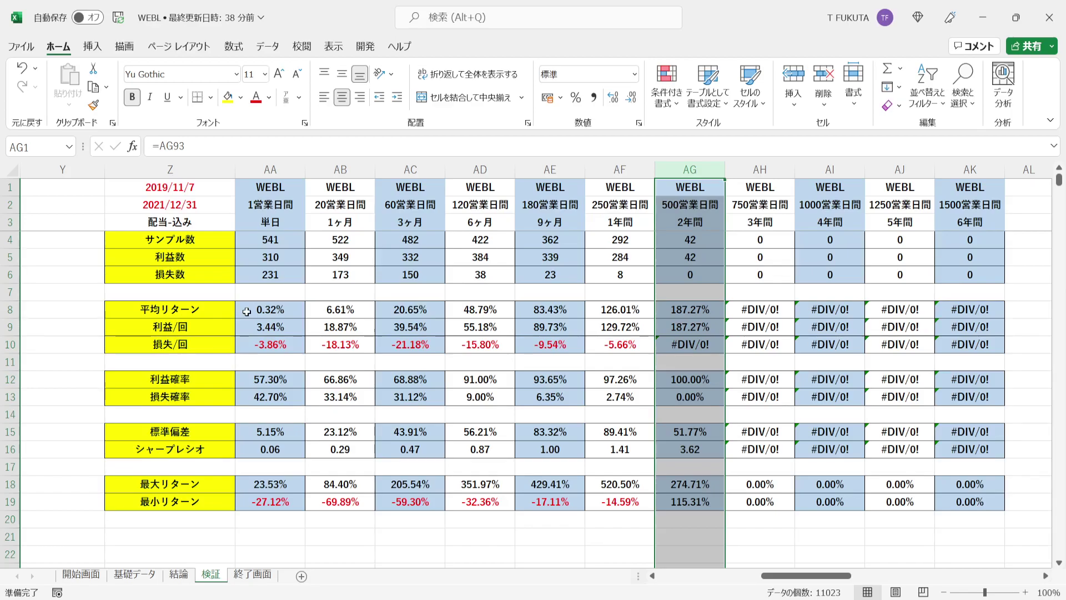
drag(246, 312, 694, 314)
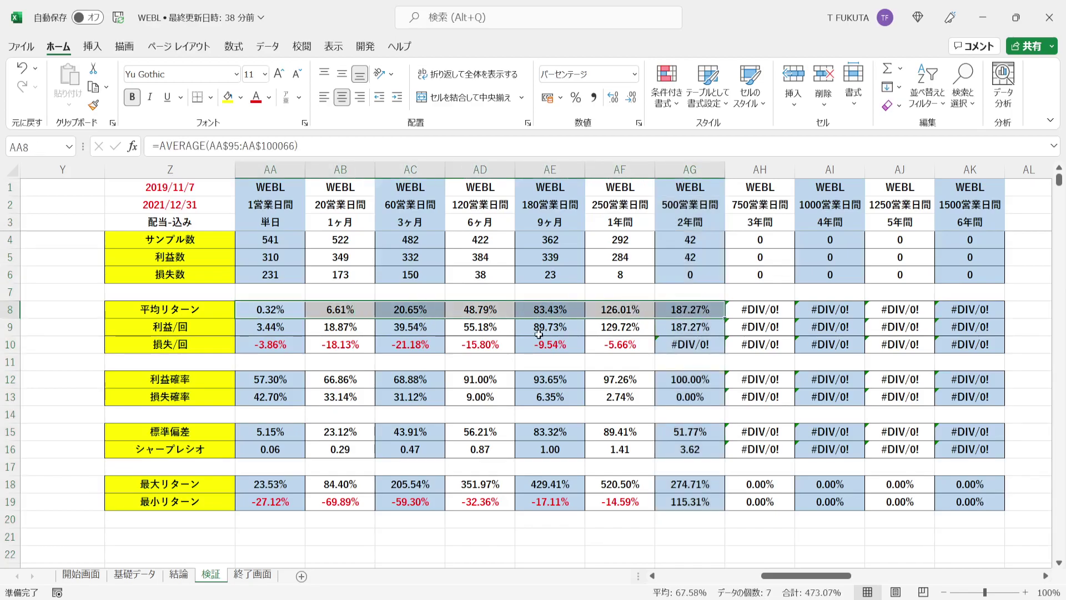
Examine the 250営業日間 column's 平均リターン, 最大リターン, 最小リターン and 損失数, ending on 最小リターン.
click(609, 169)
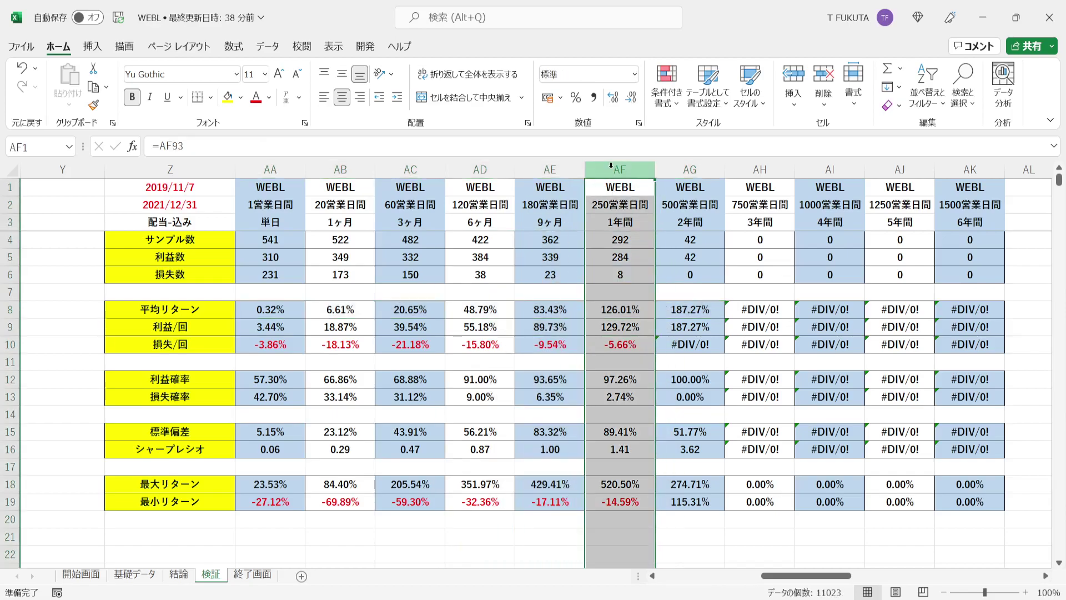
click(589, 309)
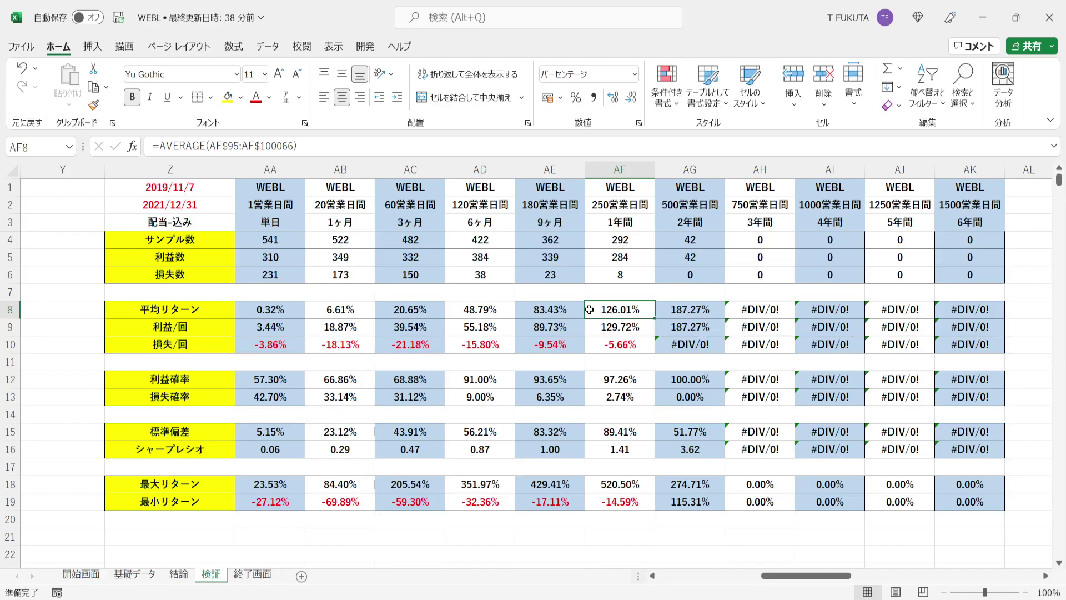
click(591, 484)
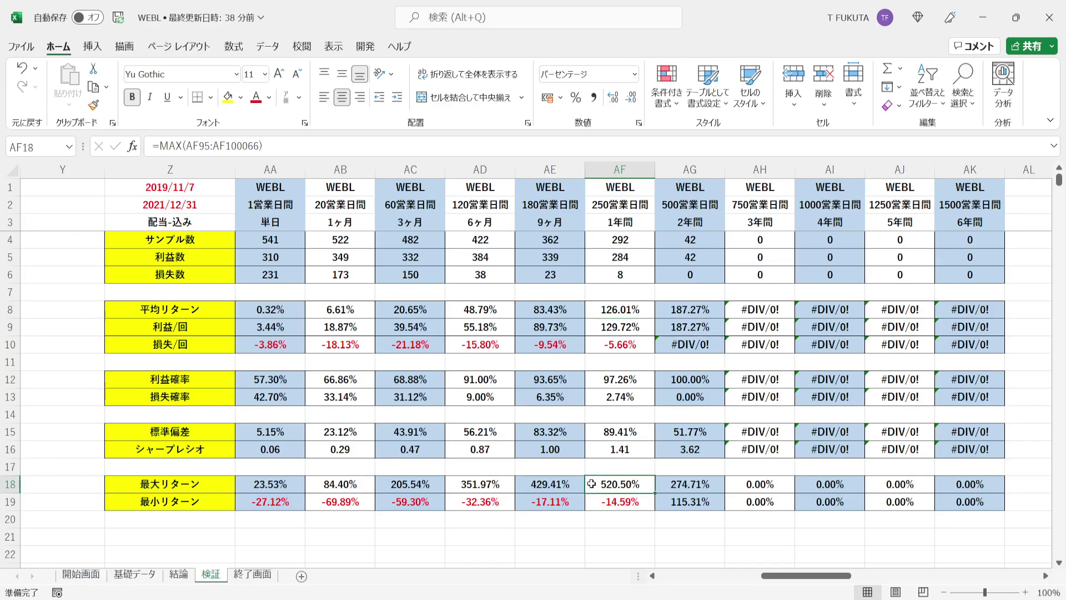
click(591, 501)
click(595, 274)
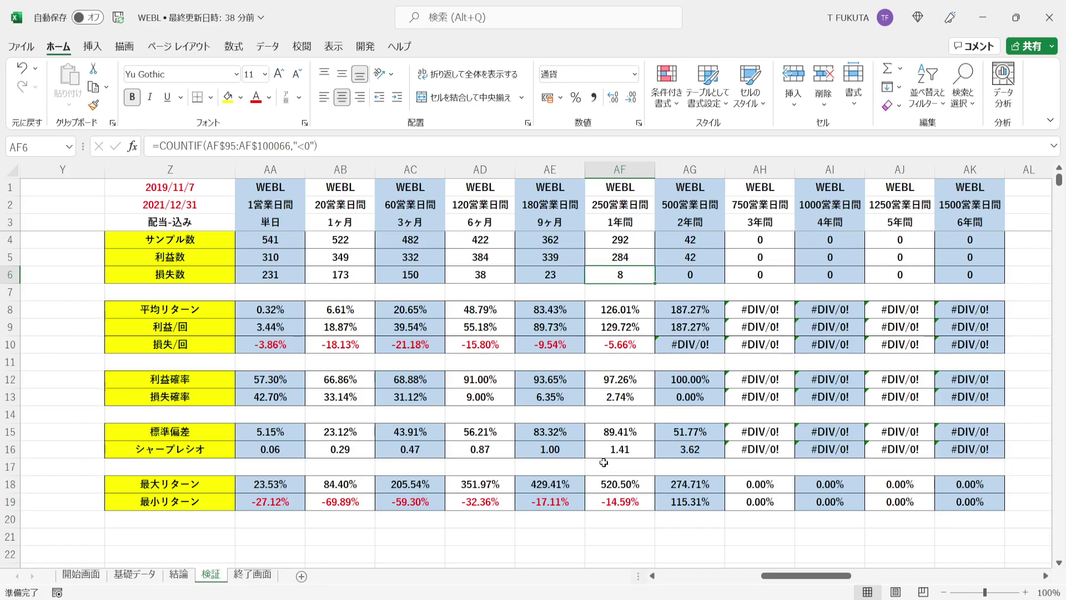
click(594, 503)
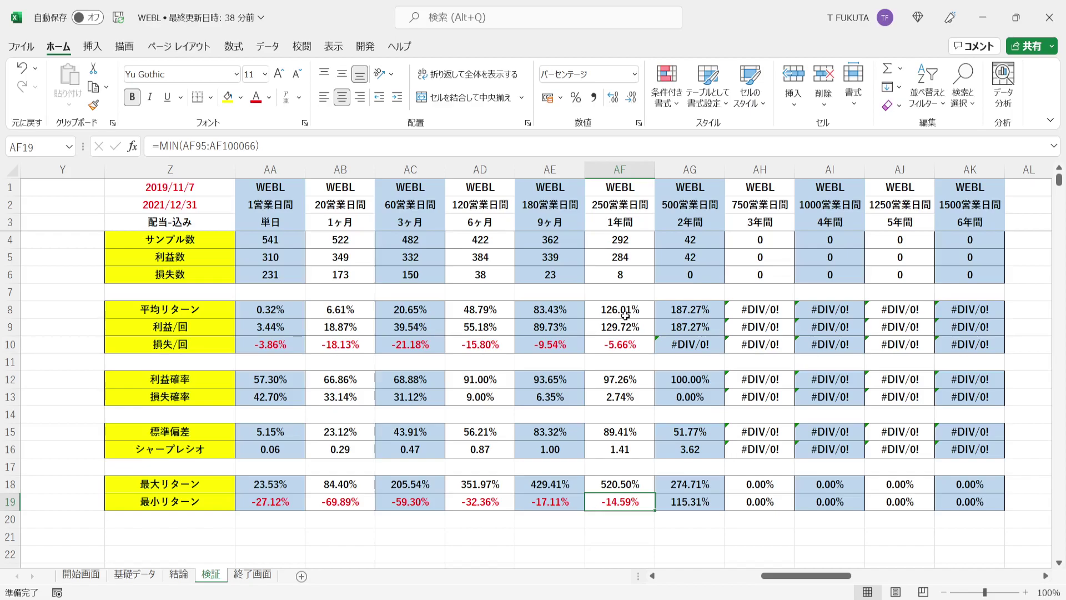
Examine the 500営業日間 column's サンプル数, 平均リターン, 最大リターン and 最小リターン.
click(682, 173)
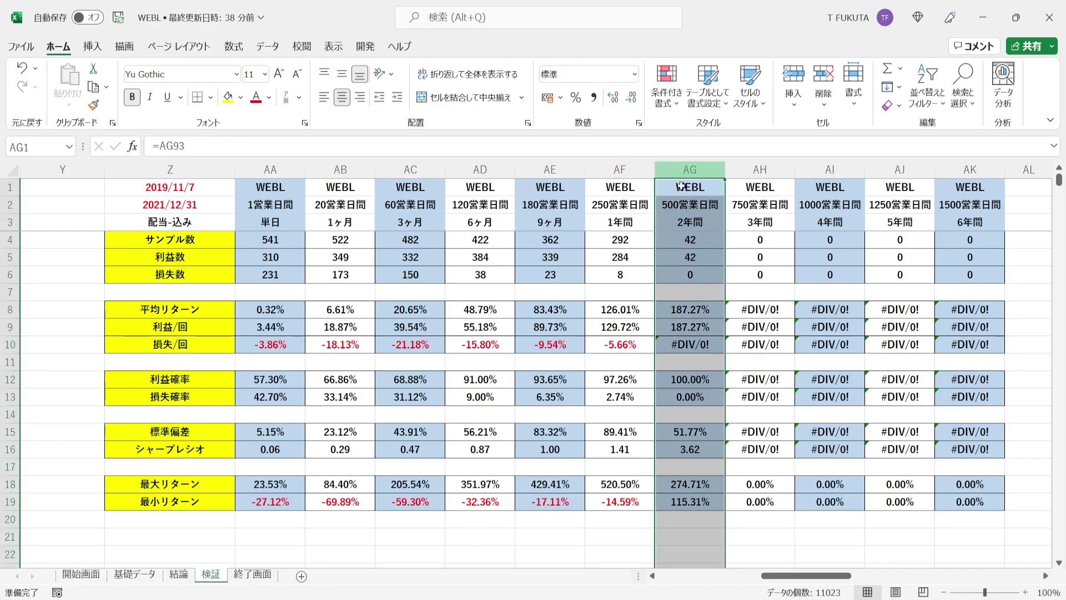
click(671, 237)
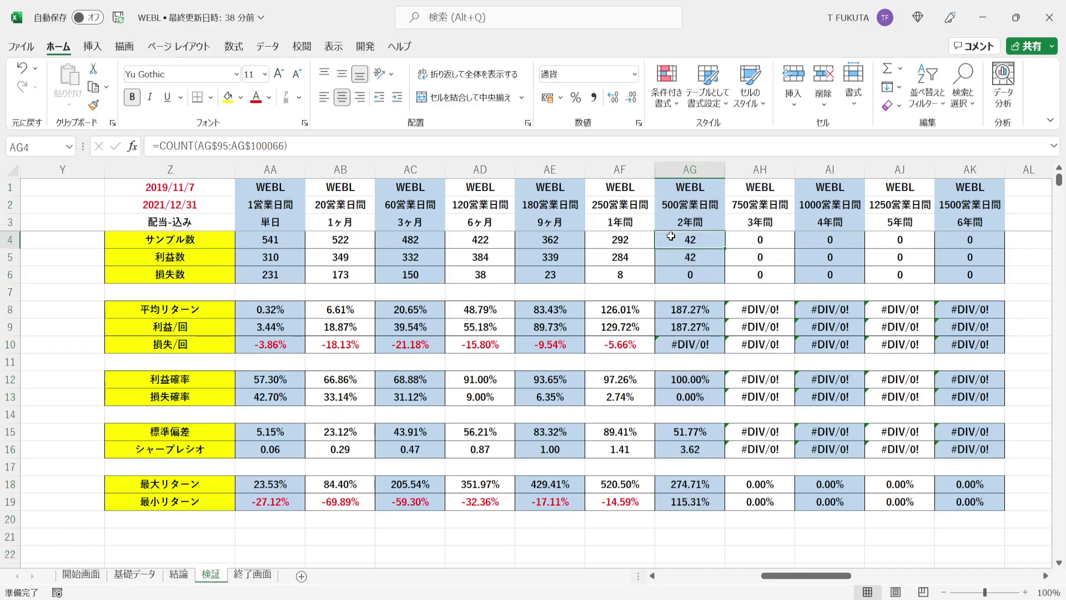
click(660, 314)
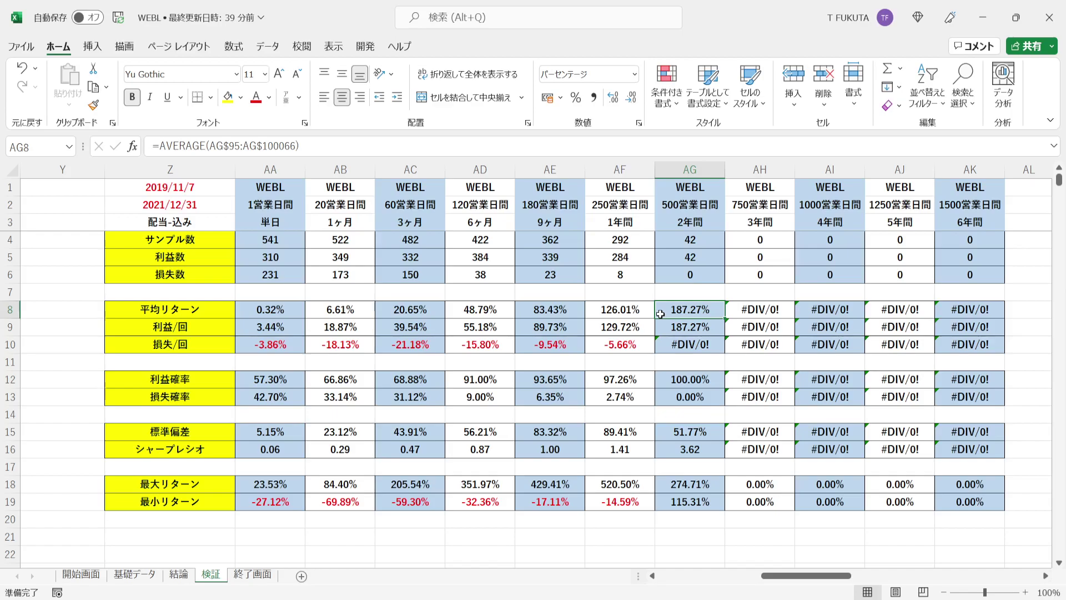
click(660, 489)
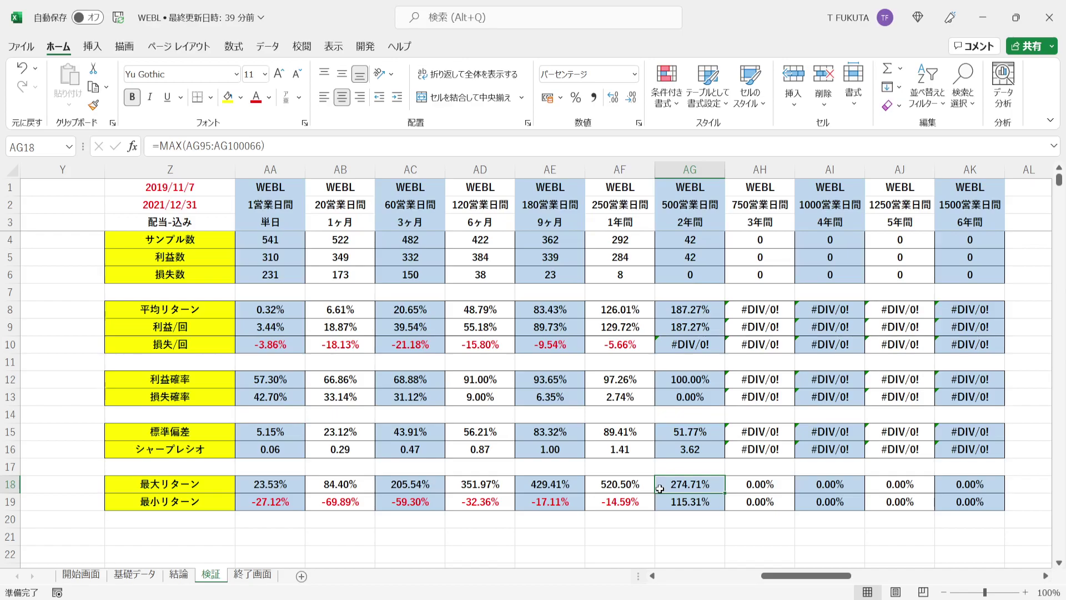
click(660, 502)
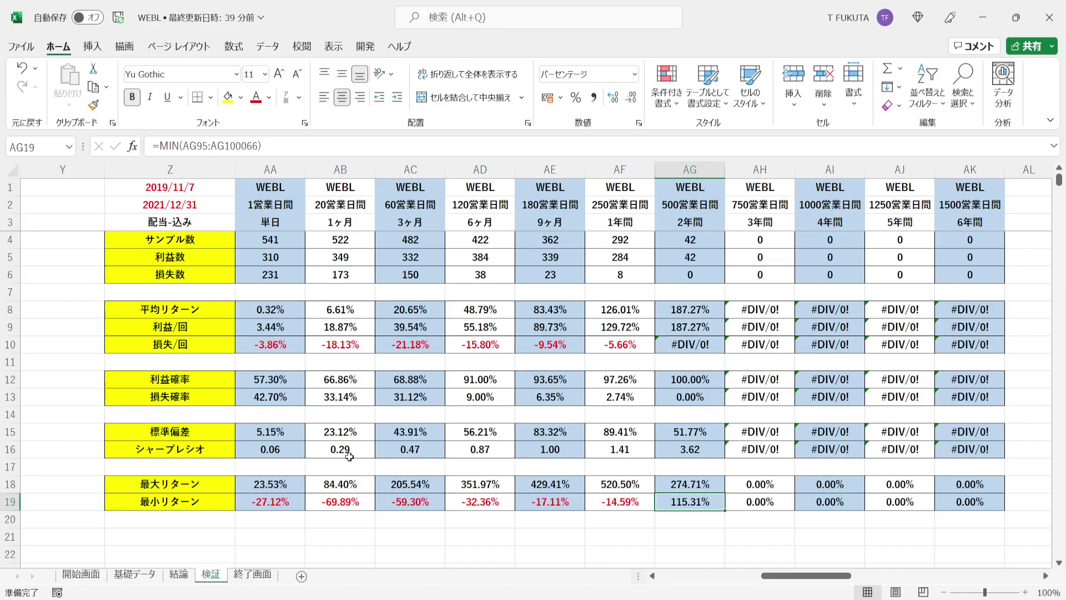
Go to the benchmark comparison table below the statistics and check the SPY and QQQ labels and 平均リターン heading.
click(91, 312)
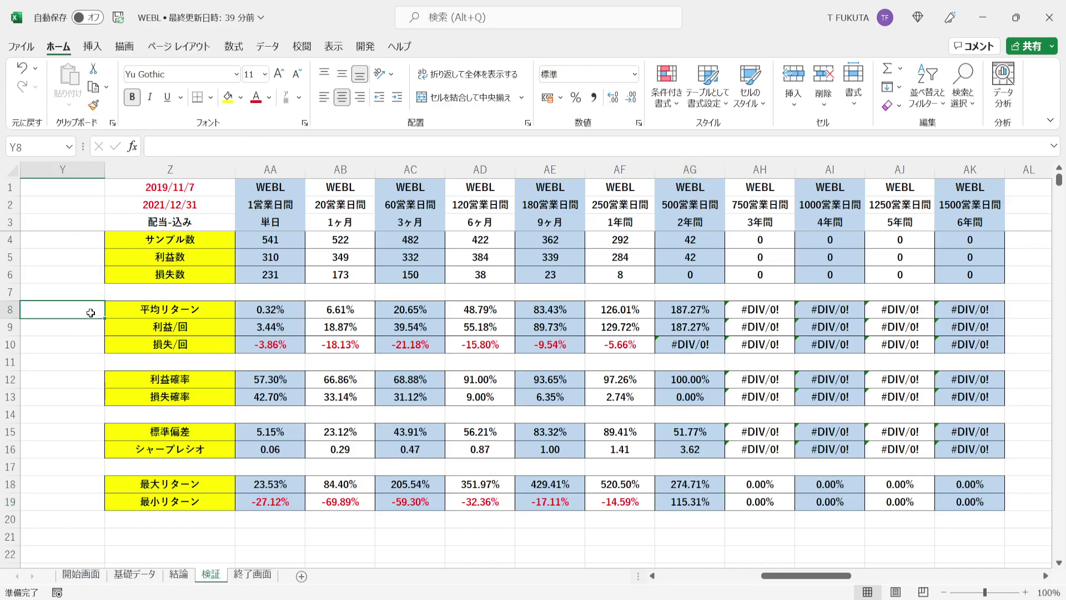
key(Down)
key(Down)
key(Down)
key(Down)
key(Down)
key(Down)
key(Down)
key(Down)
key(Down)
key(Down)
key(Down)
key(Down)
key(Down)
key(Down)
key(Down)
key(Down)
key(Down)
key(Down)
key(Down)
key(Down)
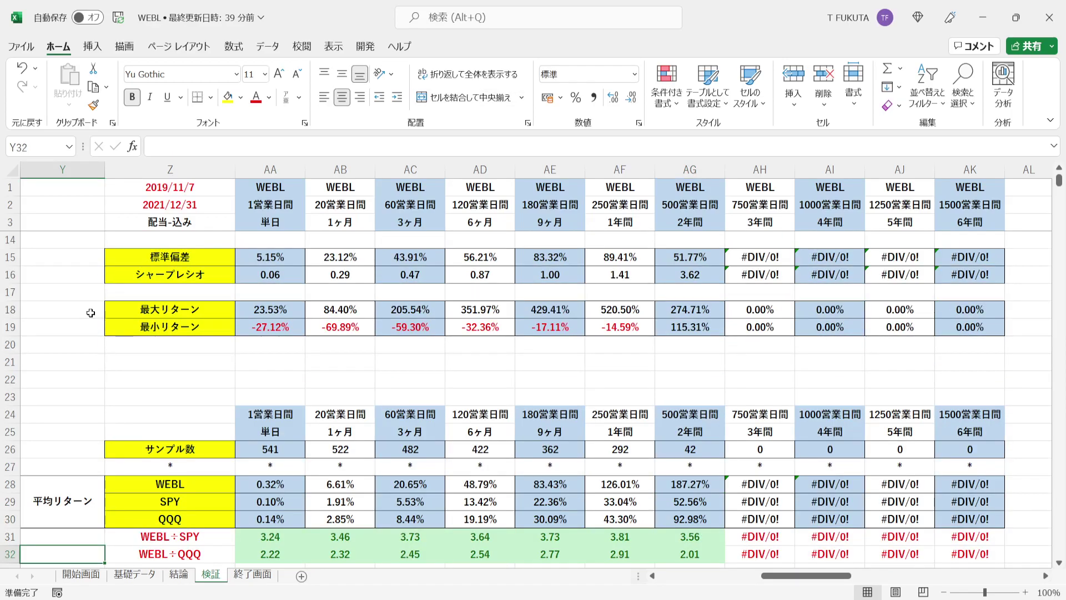
key(Down)
key(Down)
key(Down)
key(Down)
key(Down)
key(Down)
key(Down)
key(Down)
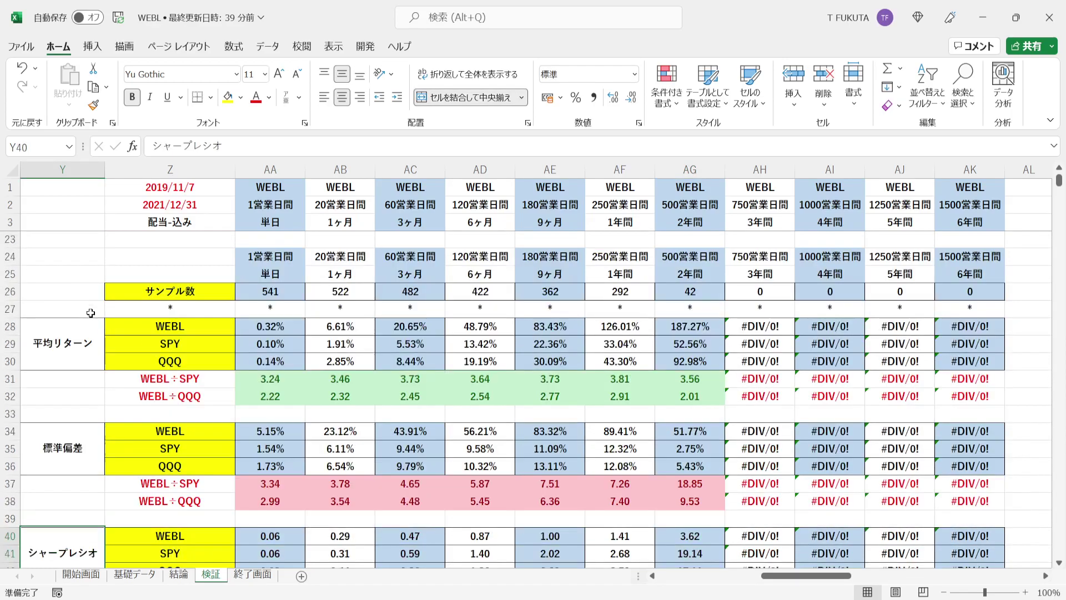
scroll(91, 312, down, 1)
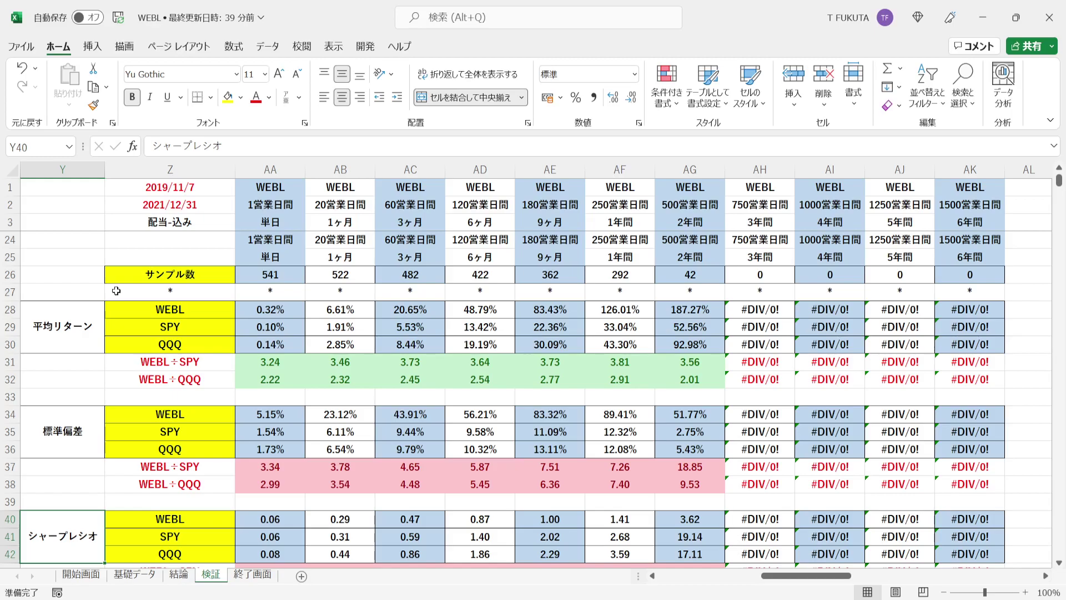
click(126, 329)
key(Down)
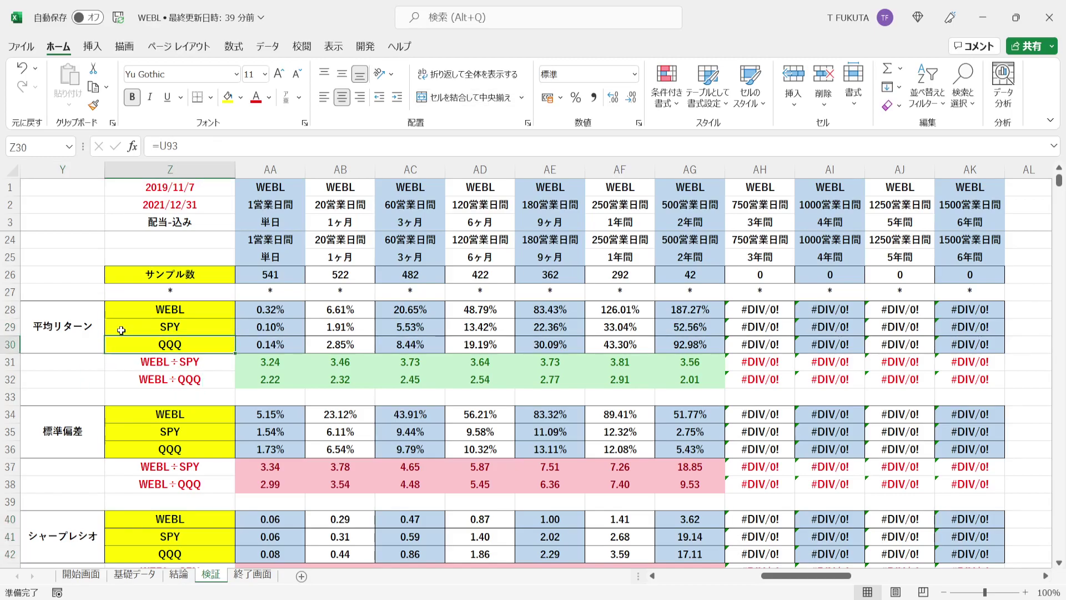
click(88, 337)
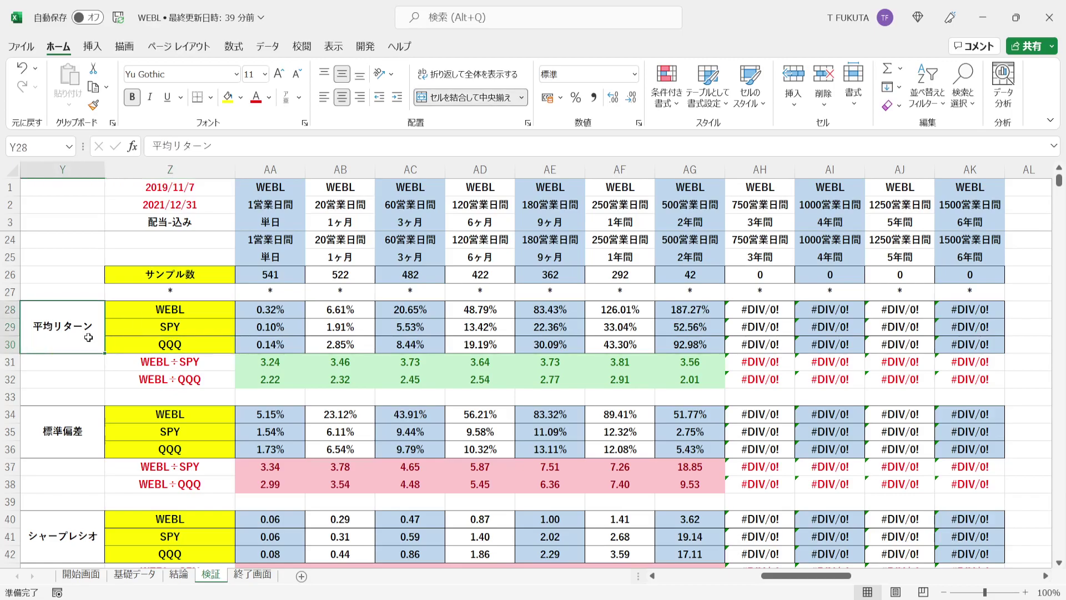
Highlight the WEBL÷SPY and WEBL÷QQQ labels under 平均リターン, then their ratios from 1営業日間 to 500営業日間.
drag(116, 362, 123, 379)
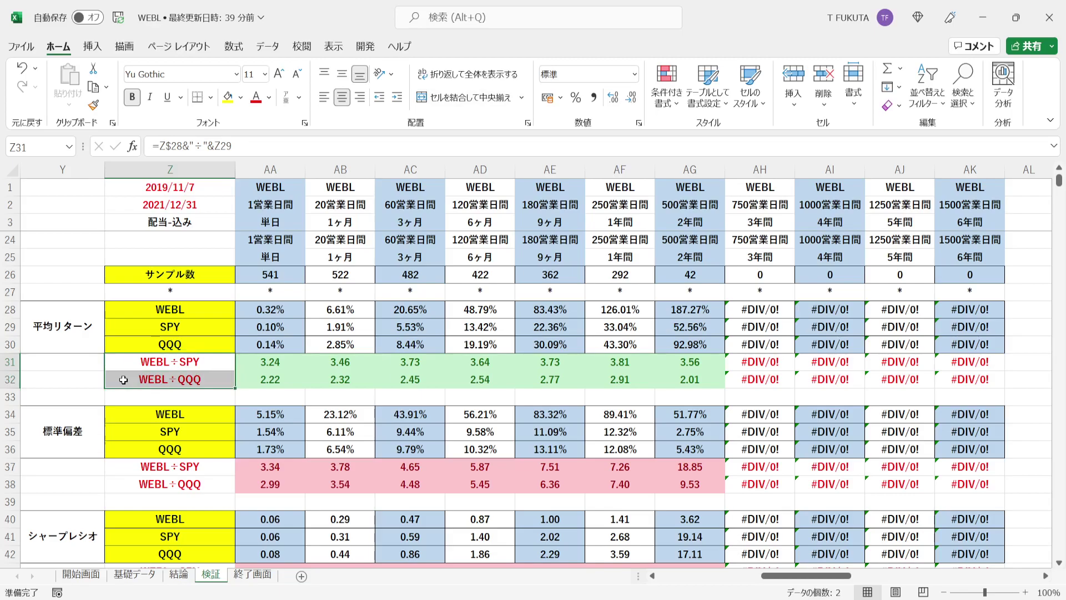
drag(247, 362, 993, 382)
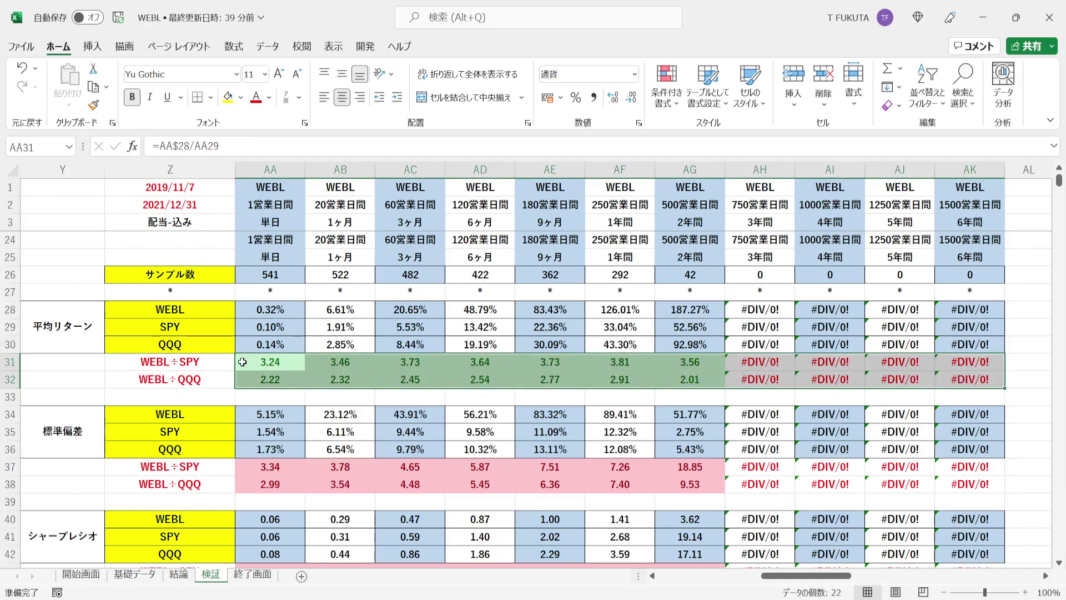
drag(243, 361, 695, 379)
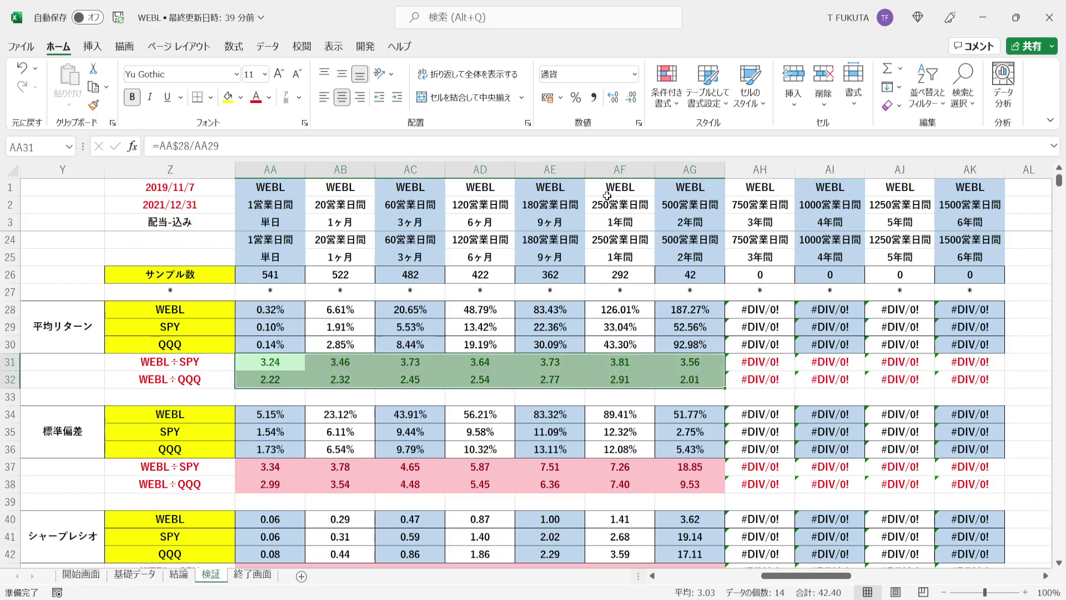
Compare the 250営業日間 平均リターン of SPY, QQQ and WEBL, then highlight its WEBL÷SPY and WEBL÷QQQ ratios.
click(623, 168)
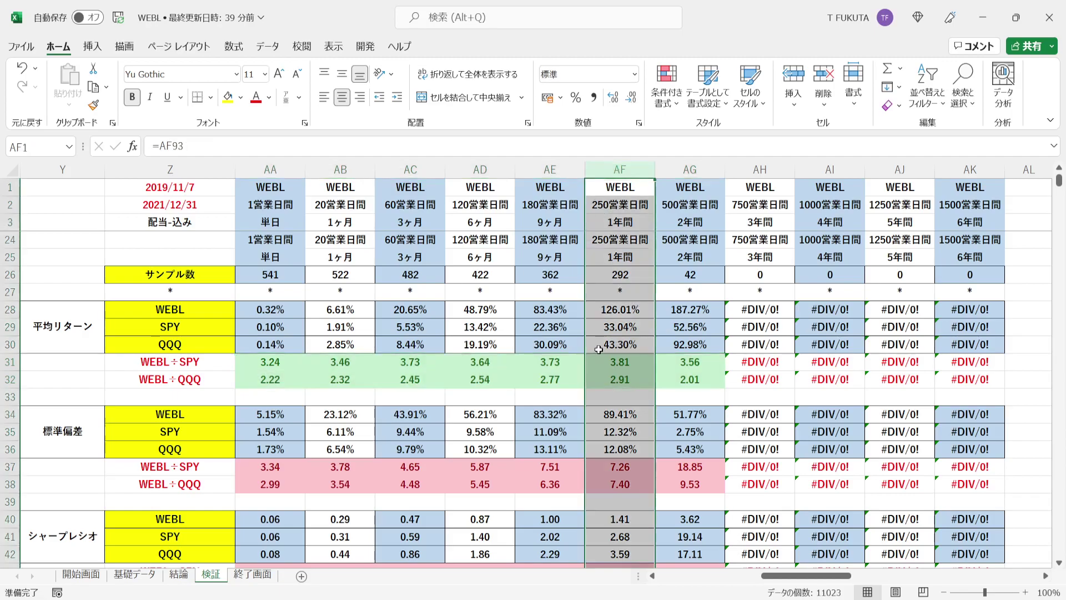
click(595, 332)
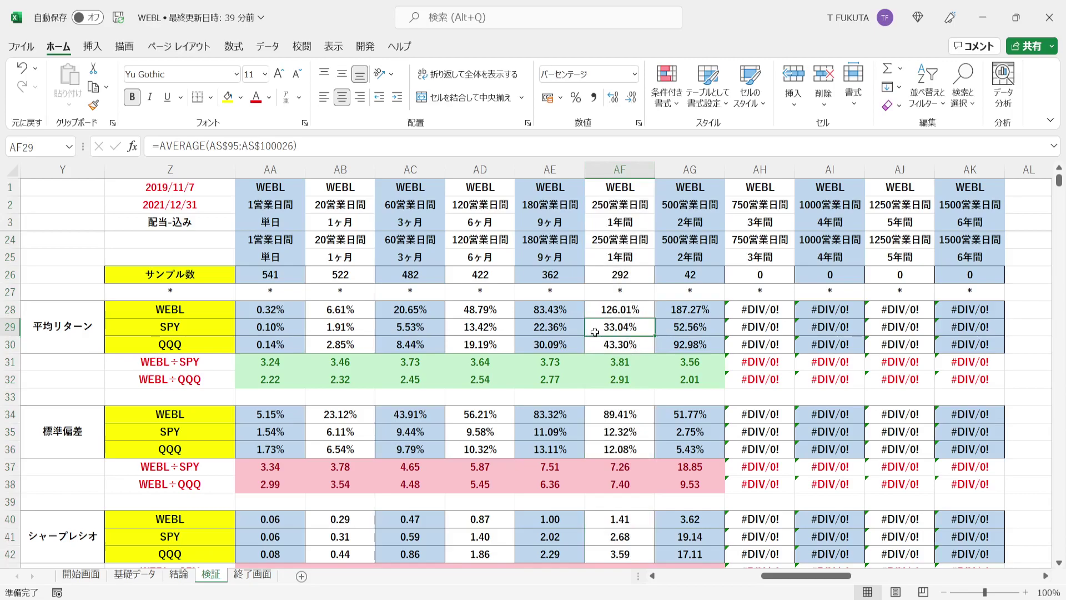
click(595, 346)
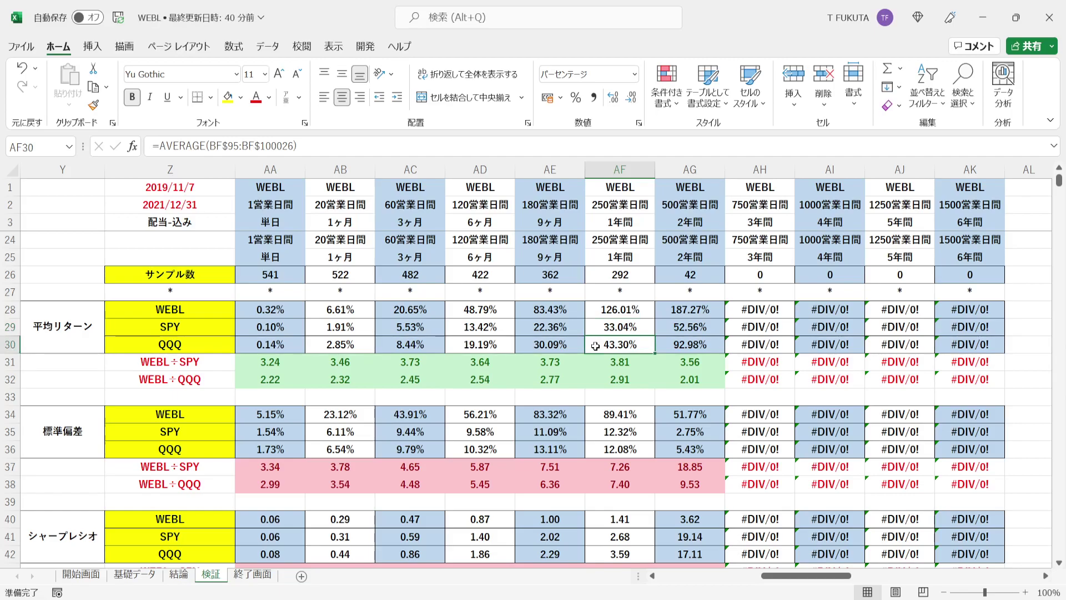
click(590, 324)
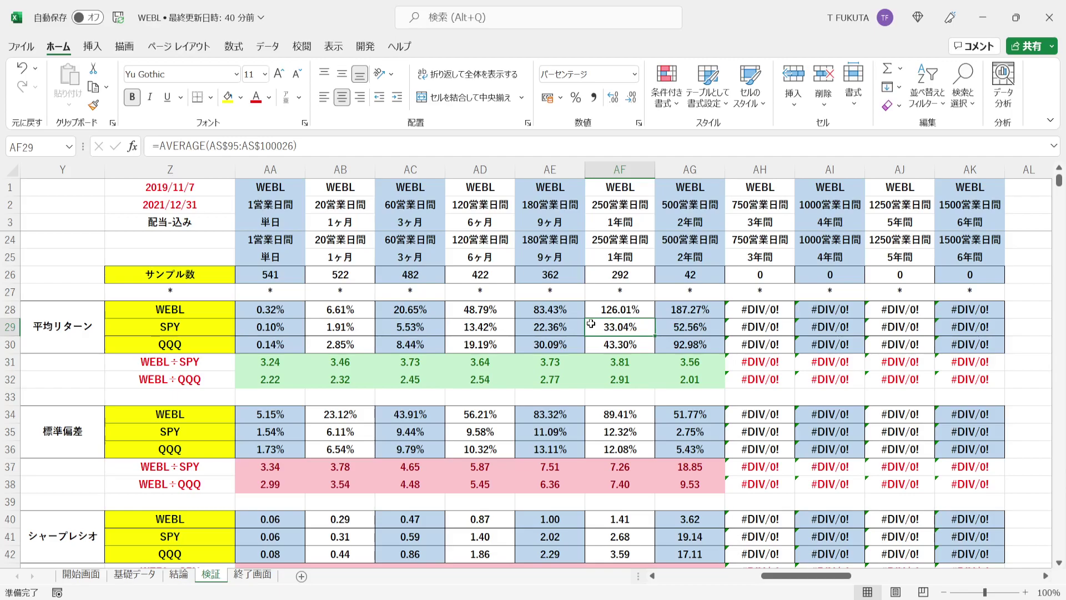
click(592, 343)
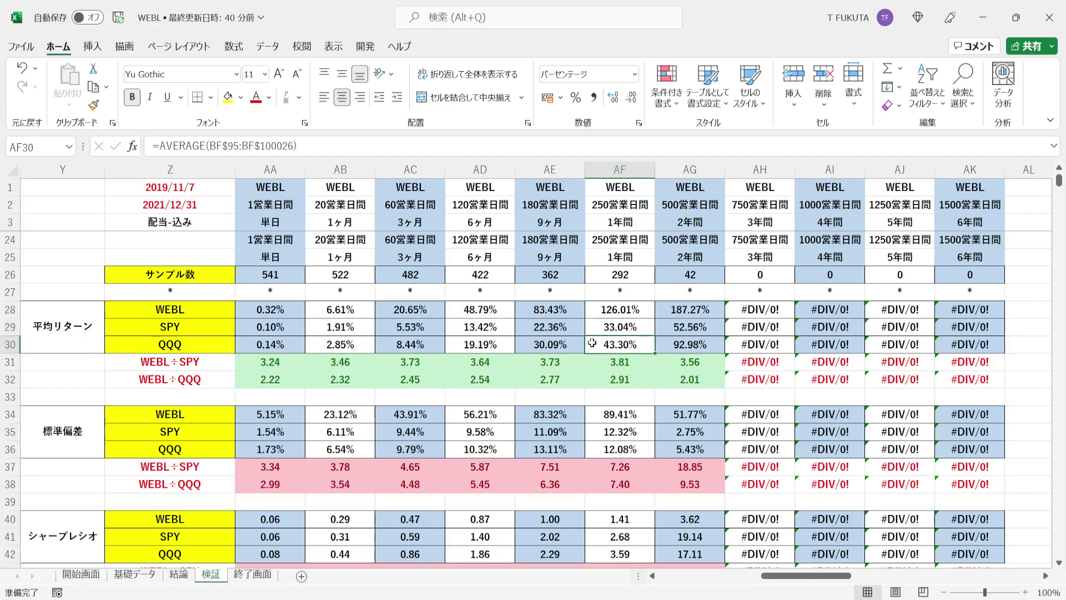
click(590, 309)
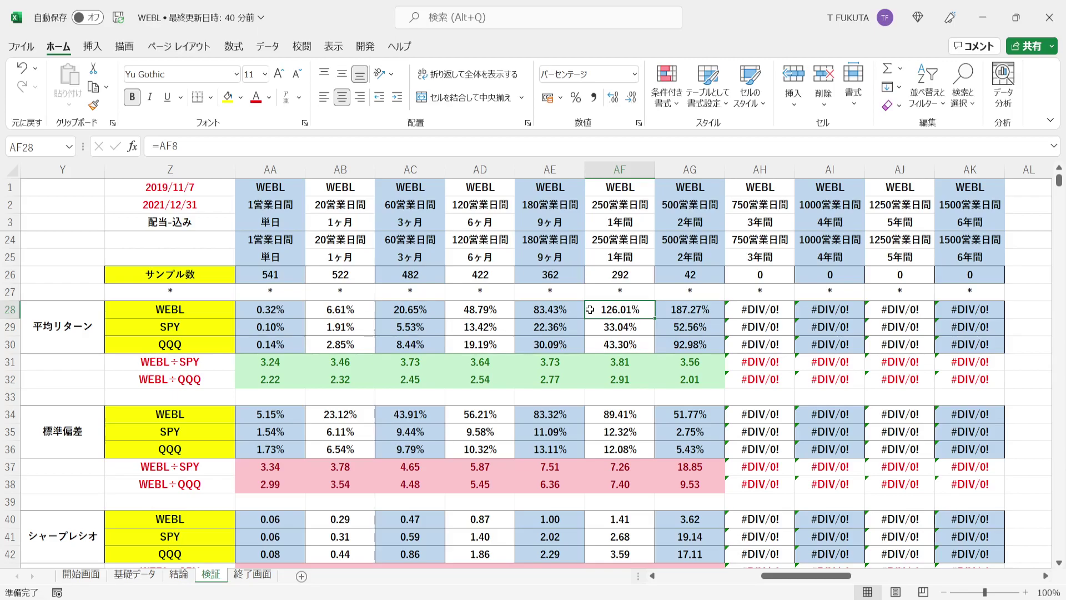
drag(597, 364, 597, 378)
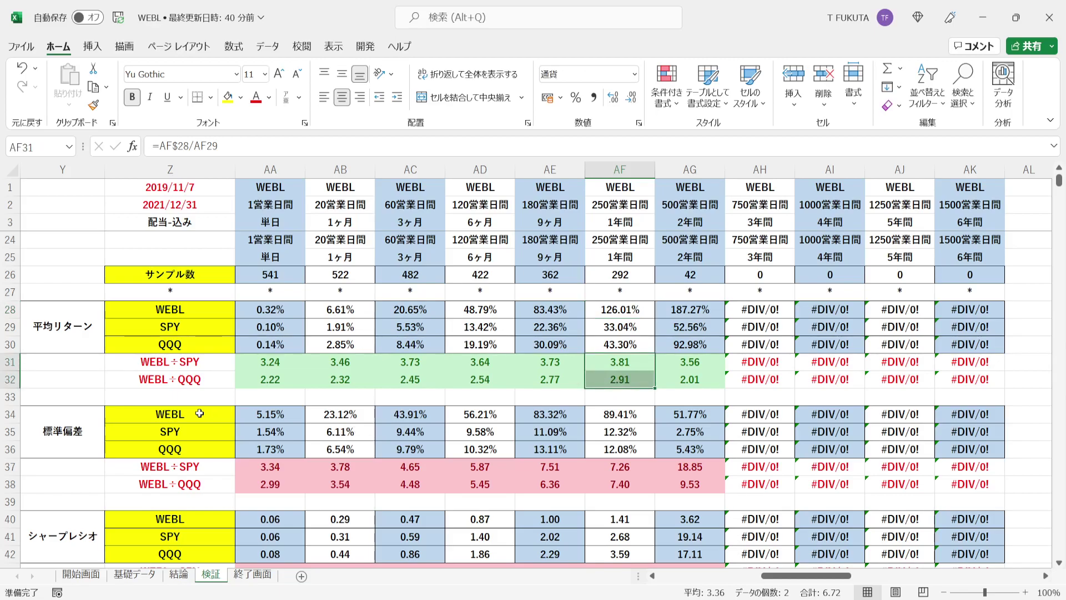
Check the 標準偏差 section, highlighting its WEBL÷SPY and WEBL÷QQQ labels and their ratios from 1営業日間 to 500営業日間.
click(99, 418)
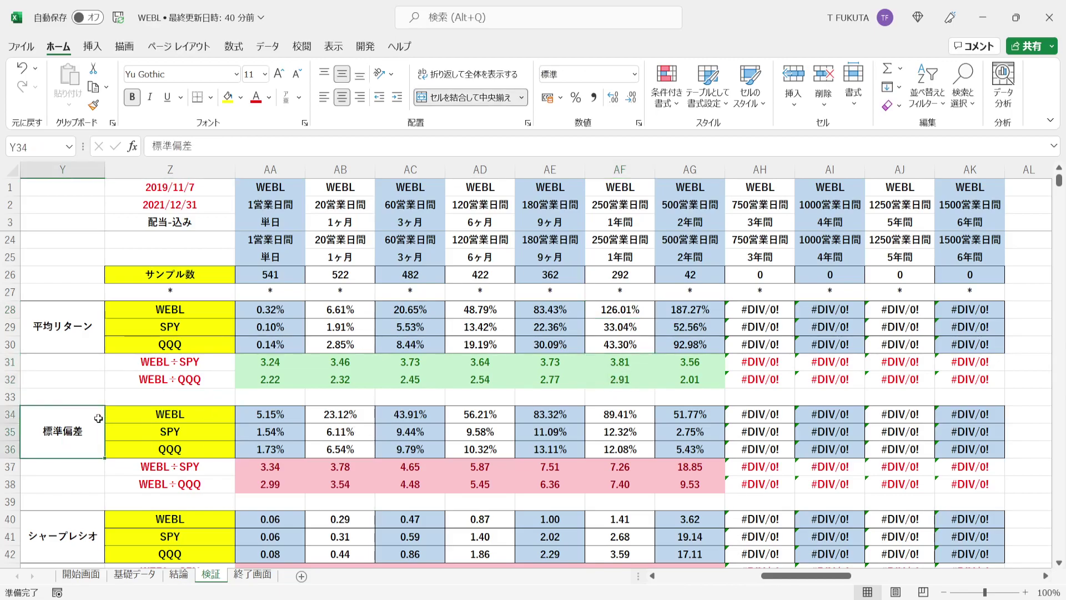
drag(134, 467, 135, 482)
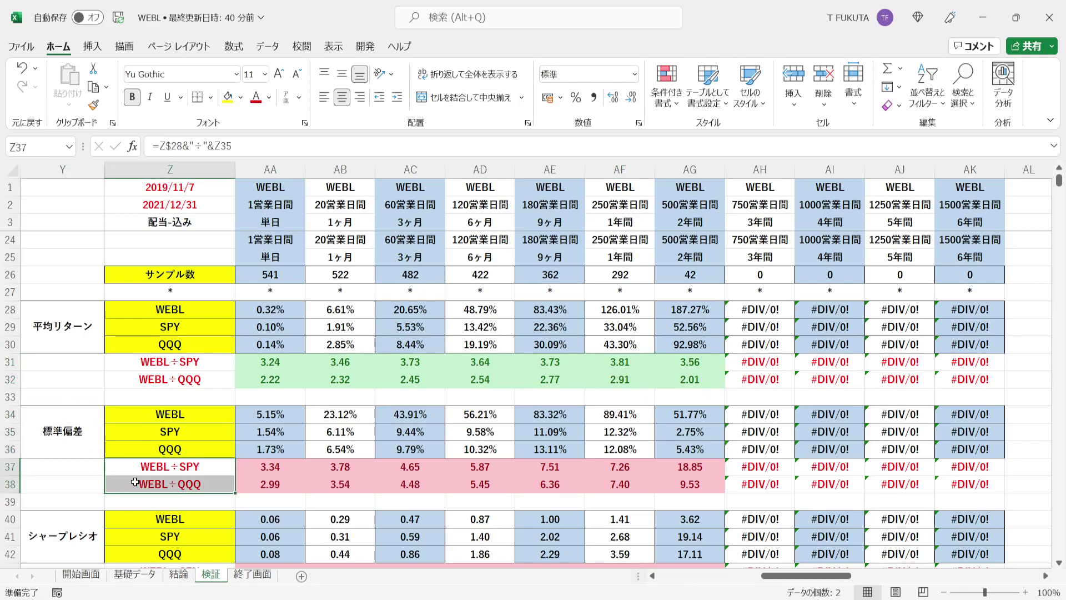
drag(257, 466, 712, 484)
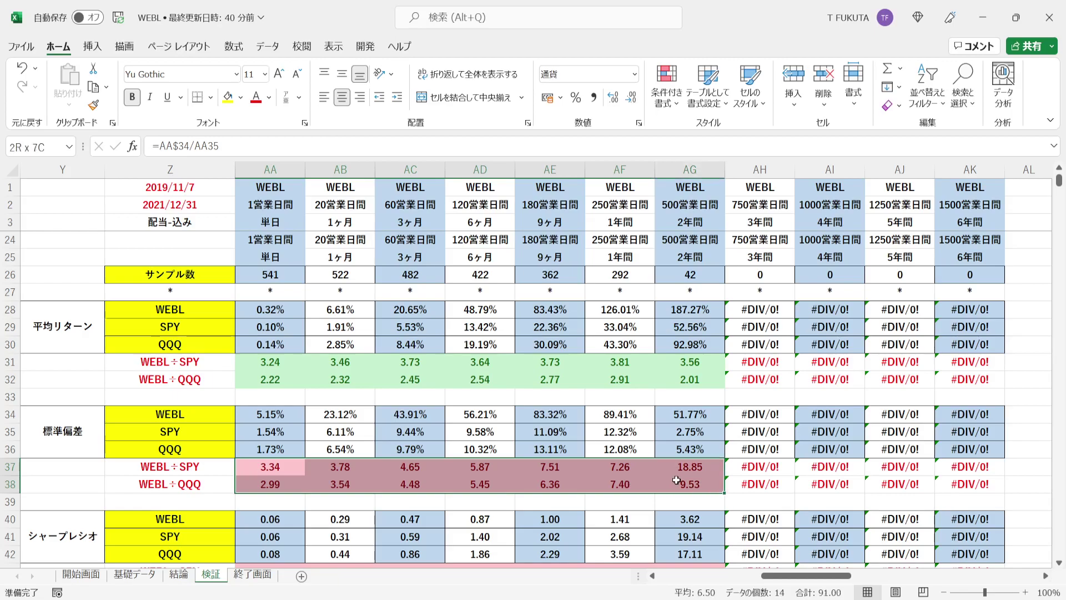
click(89, 448)
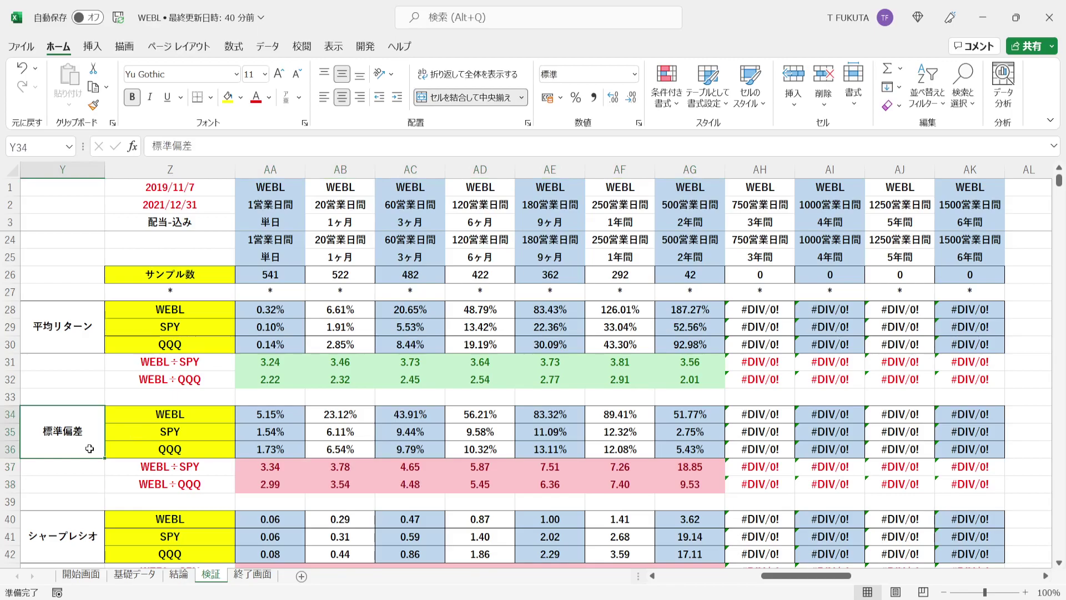
Go to the シャープレシオ section and highlight its WEBL÷SPY and WEBL÷QQQ ratios across all holding periods.
click(98, 480)
key(Down)
key(Down)
key(Down)
key(Down)
key(Down)
key(Down)
key(Down)
key(Down)
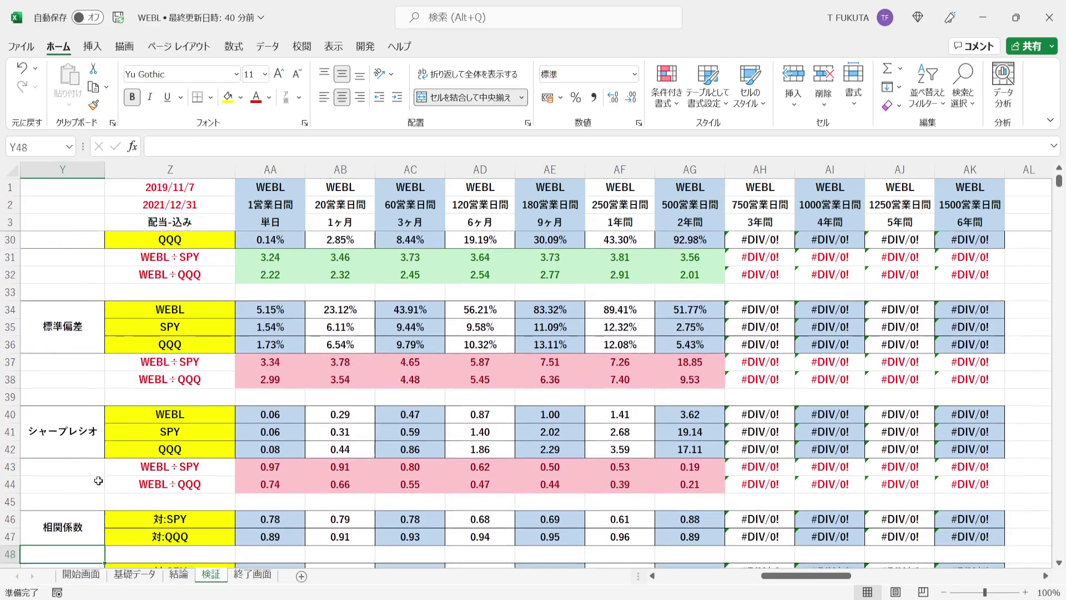
click(81, 415)
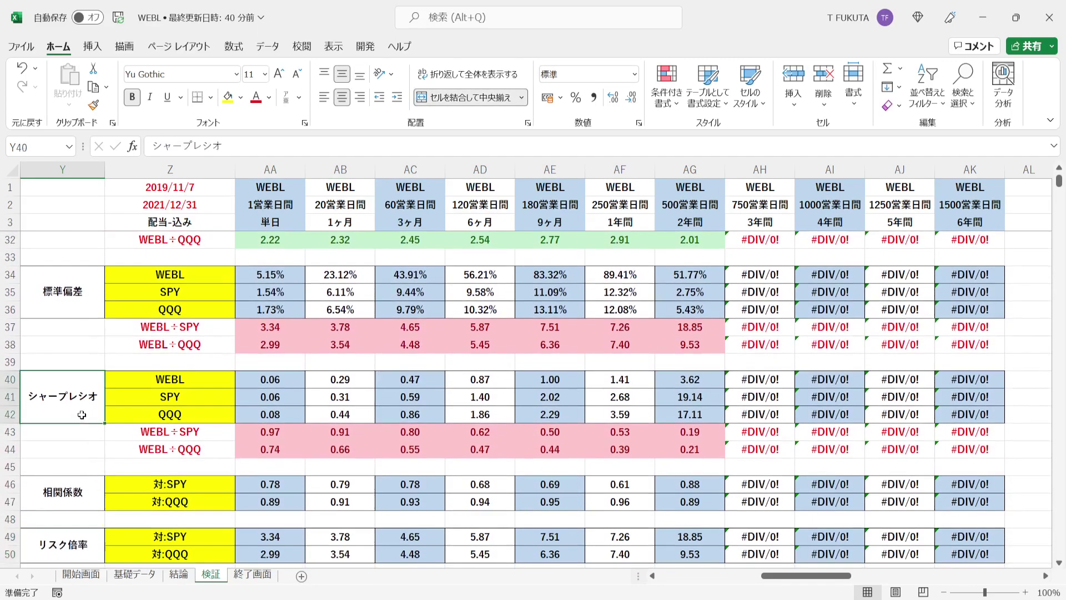
click(220, 437)
click(222, 450)
click(255, 431)
drag(255, 431, 970, 449)
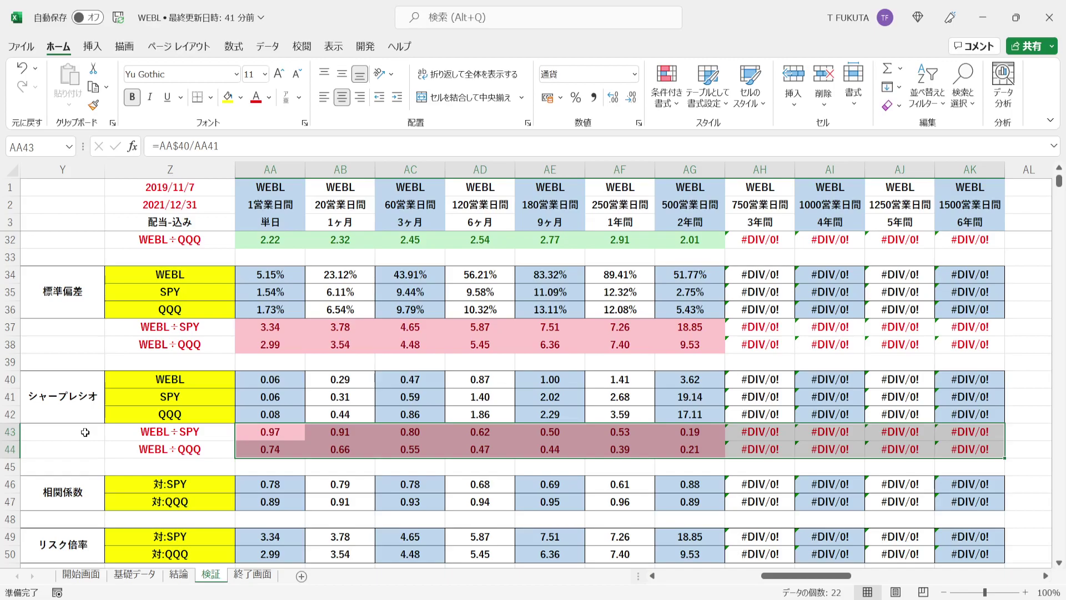
Examine the 1営業日間 and 20営業日間 columns and highlight their シャープレシオ ratios against SPY and QQQ.
click(247, 416)
click(270, 170)
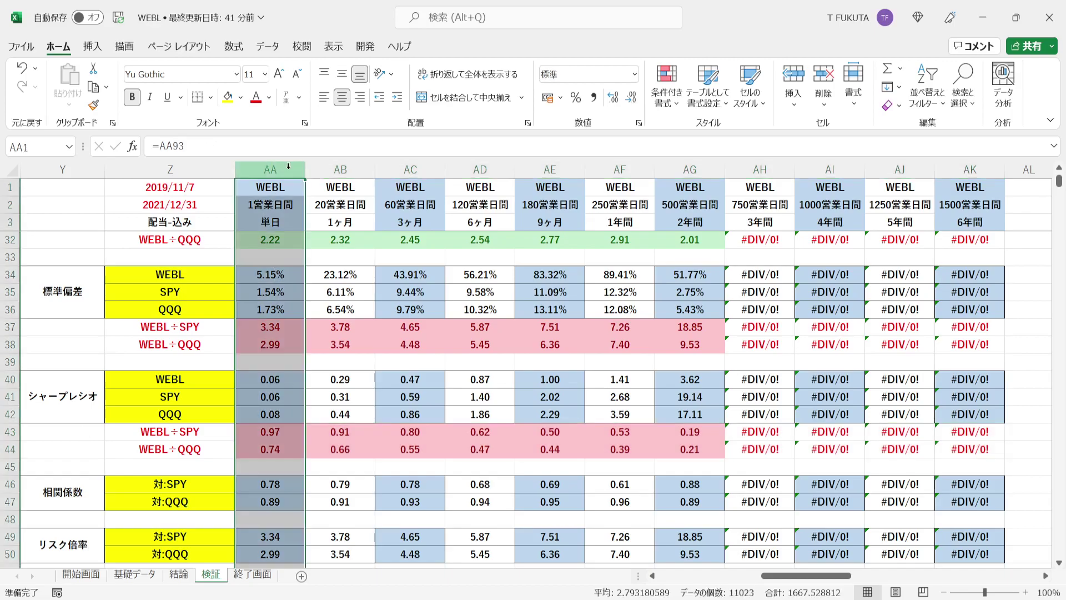
click(340, 169)
drag(295, 433, 323, 450)
click(302, 450)
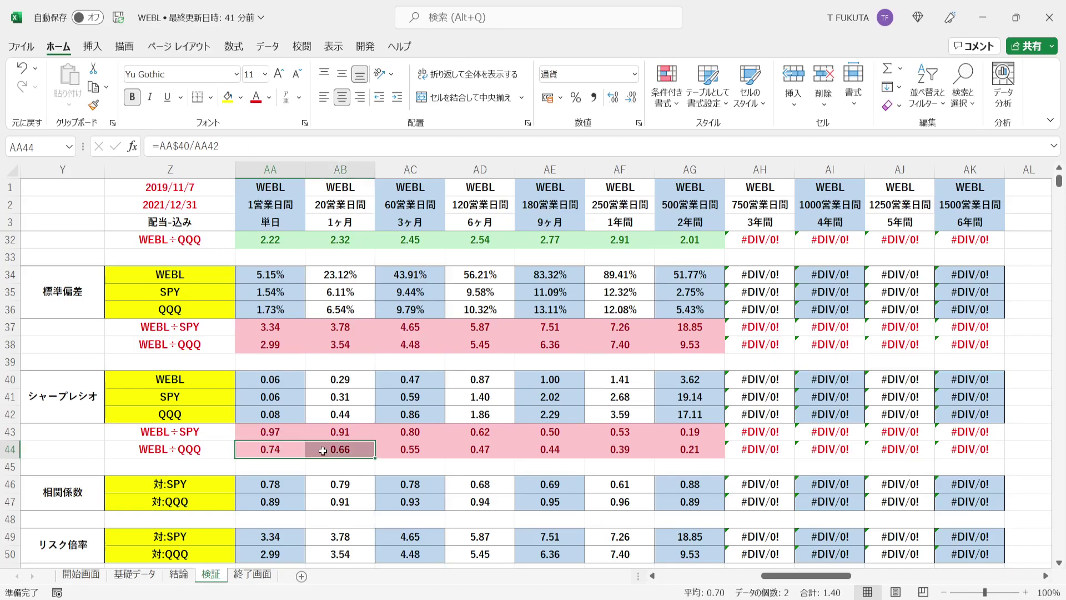
Highlight the シャープレシオ ratios from 60営業日間 to 500営業日間, then the whole range starting at 1営業日間.
click(398, 433)
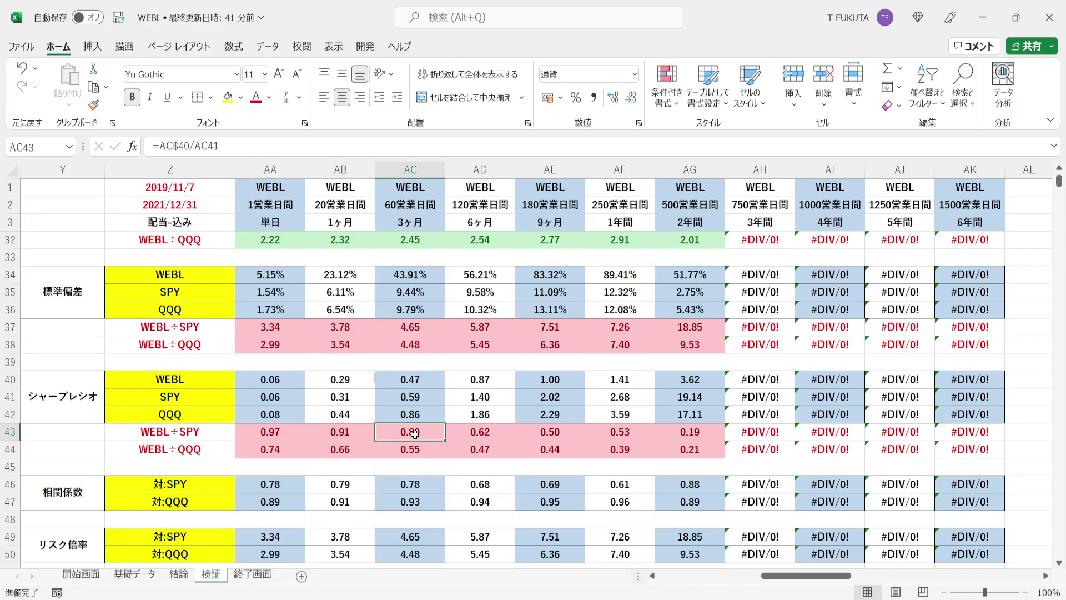
drag(414, 433, 678, 452)
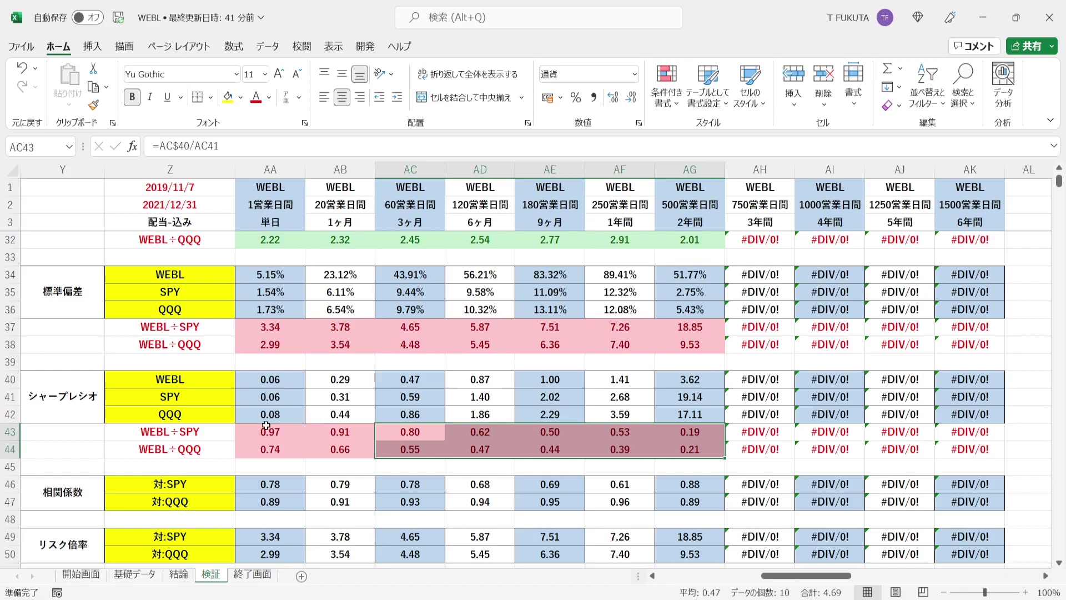
drag(250, 429, 699, 446)
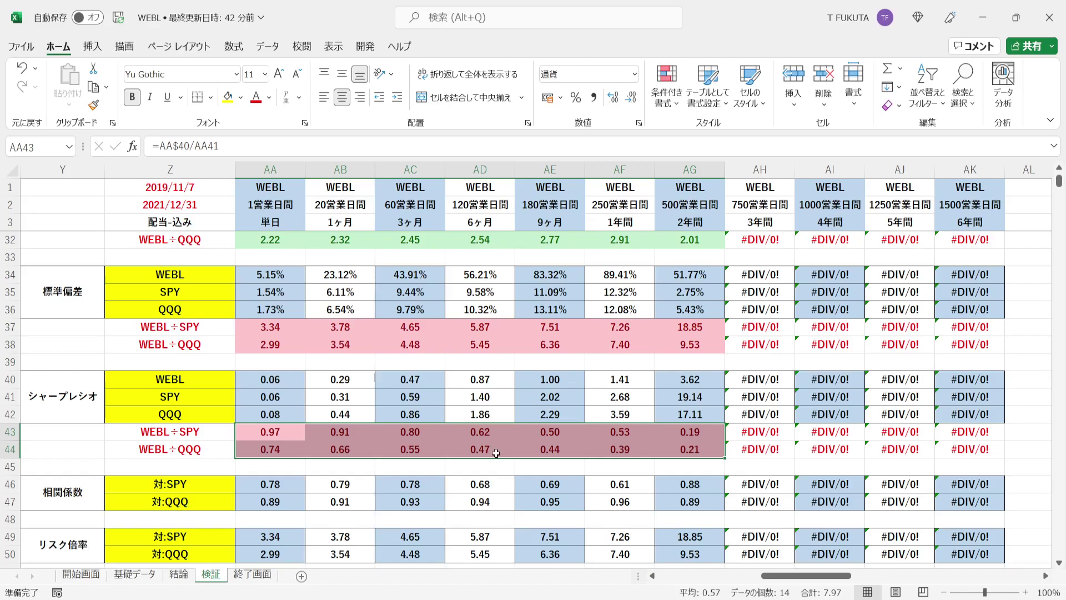
Go down to the 相関係数, リスク倍率 and ベータ sections and point out their headings.
click(100, 468)
key(Down)
key(Down)
key(Down)
key(Down)
key(Down)
key(Down)
key(Down)
key(Down)
key(Down)
key(Down)
key(Down)
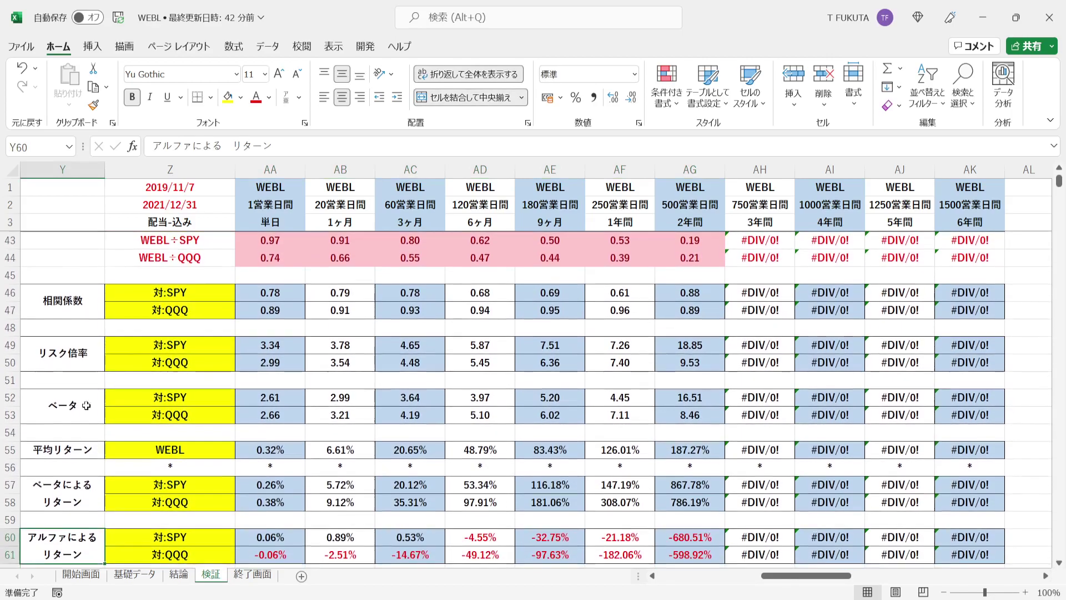
click(89, 310)
click(95, 343)
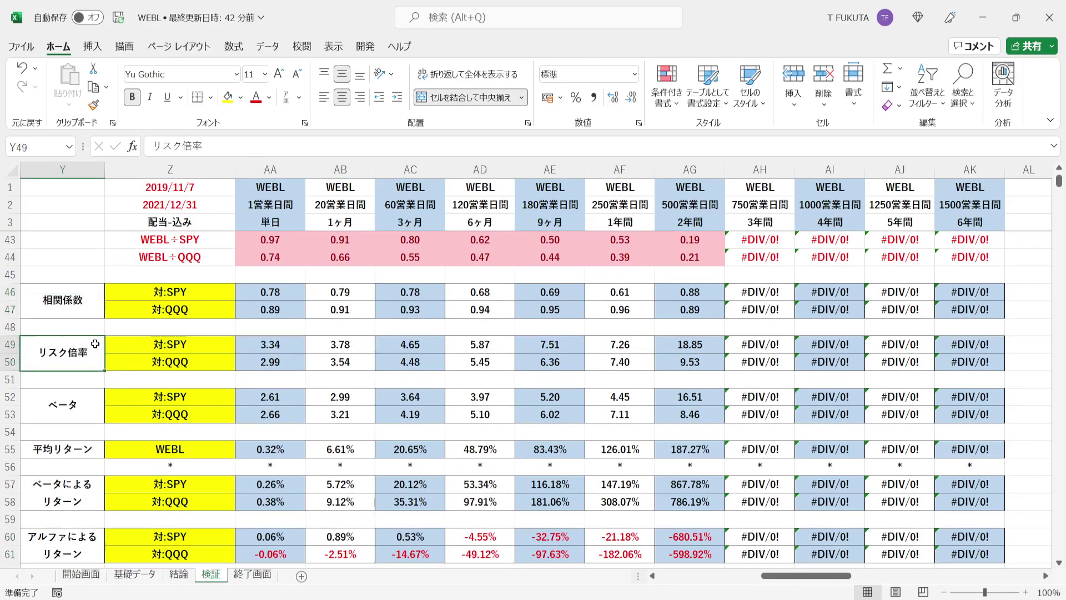
click(95, 402)
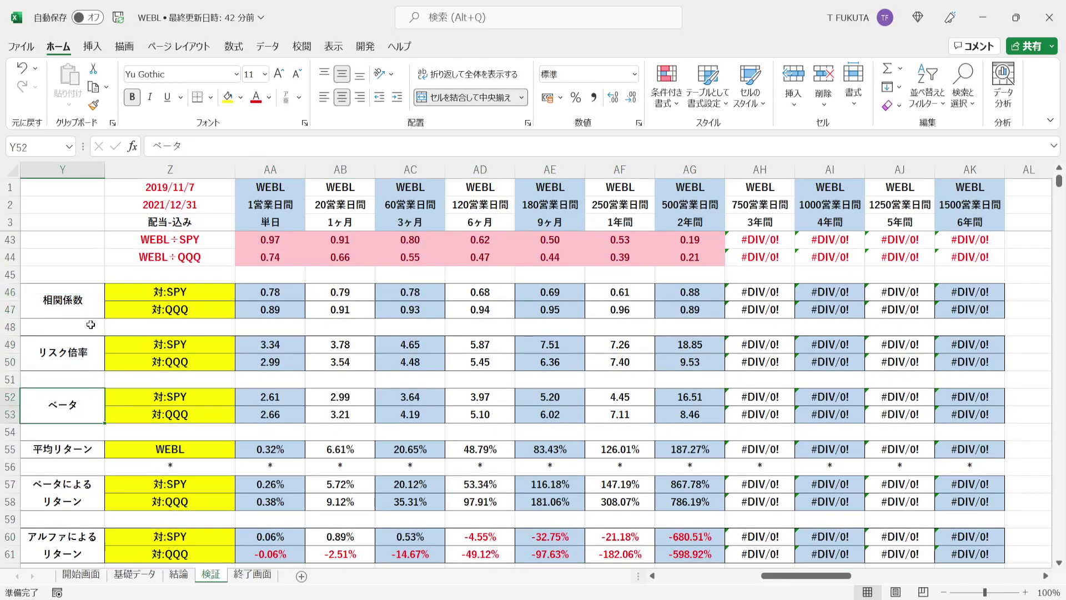
Highlight the 相関係数 and リスク倍率 values against SPY and QQQ from 1営業日間 to 500営業日間.
click(90, 305)
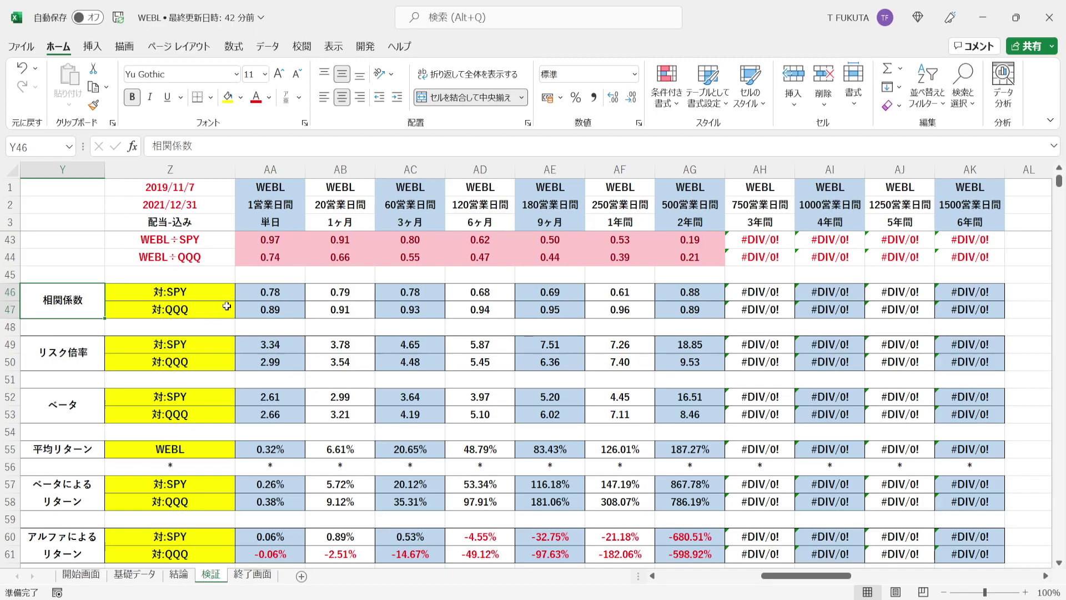
drag(245, 294, 679, 317)
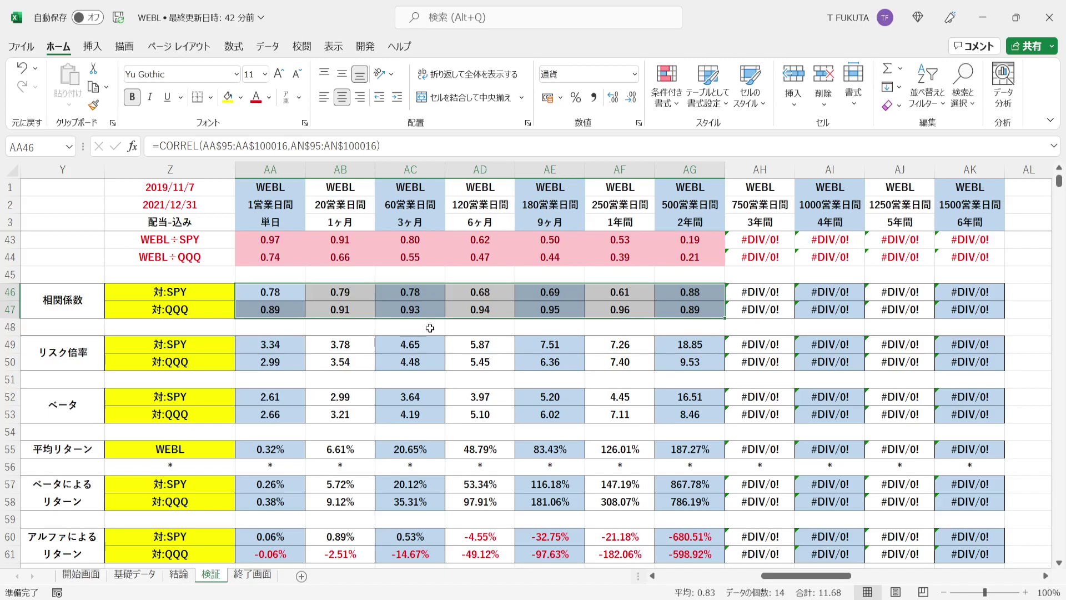
click(92, 339)
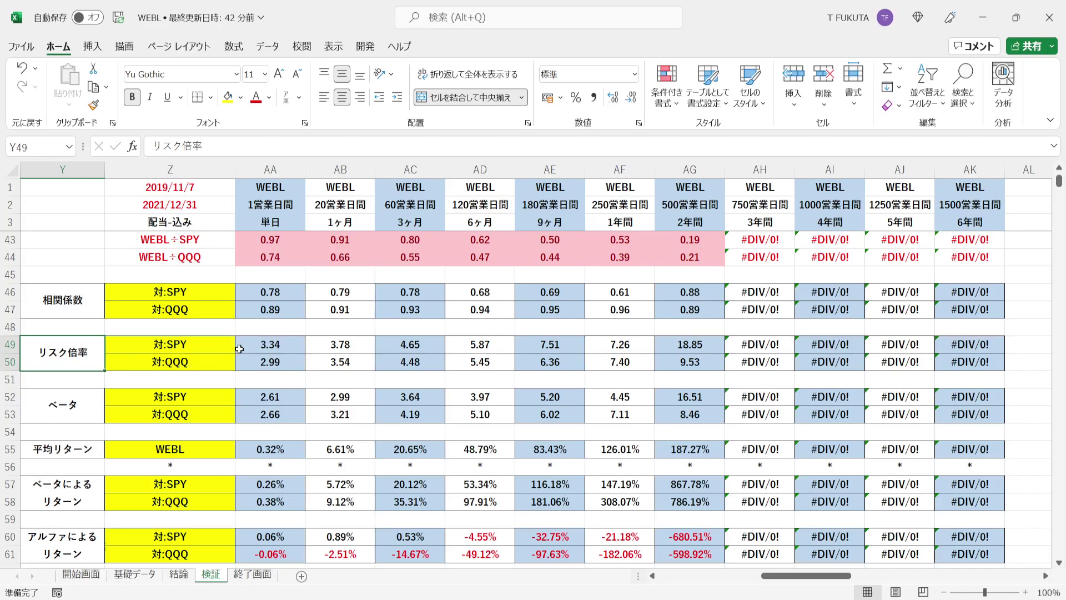
drag(239, 349, 678, 364)
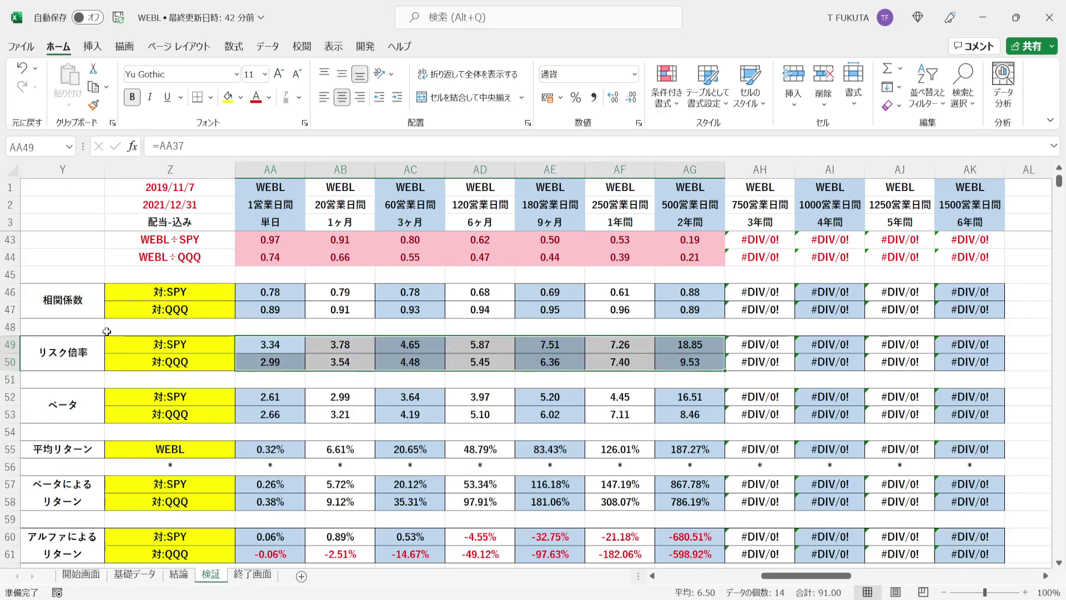
click(92, 342)
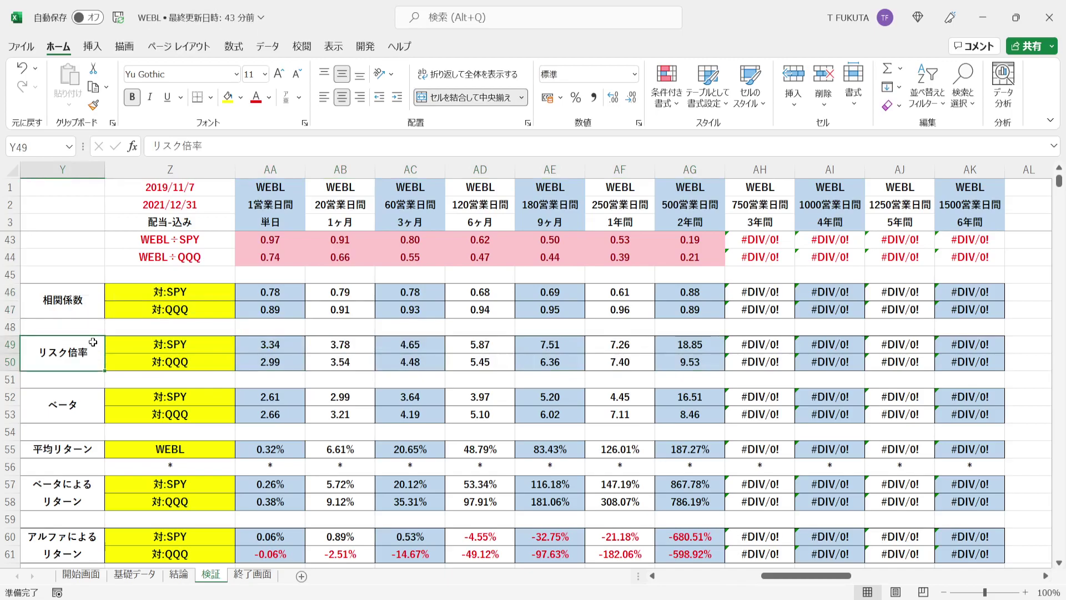
Check the ベータ heading and highlight its values against SPY and QQQ from 1営業日間 to 500営業日間.
click(95, 400)
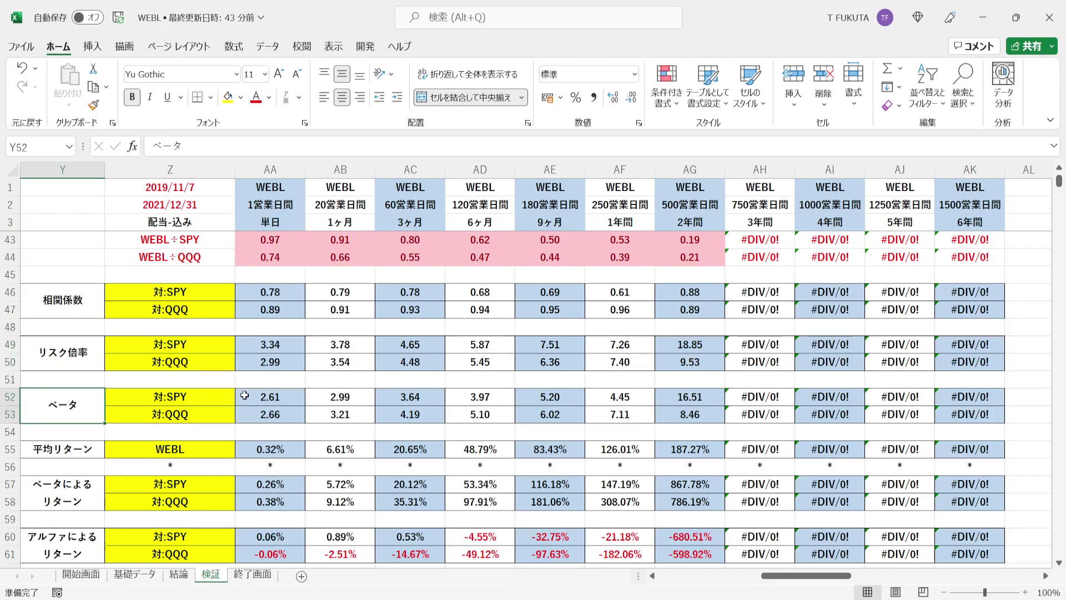
click(294, 396)
drag(294, 396, 698, 417)
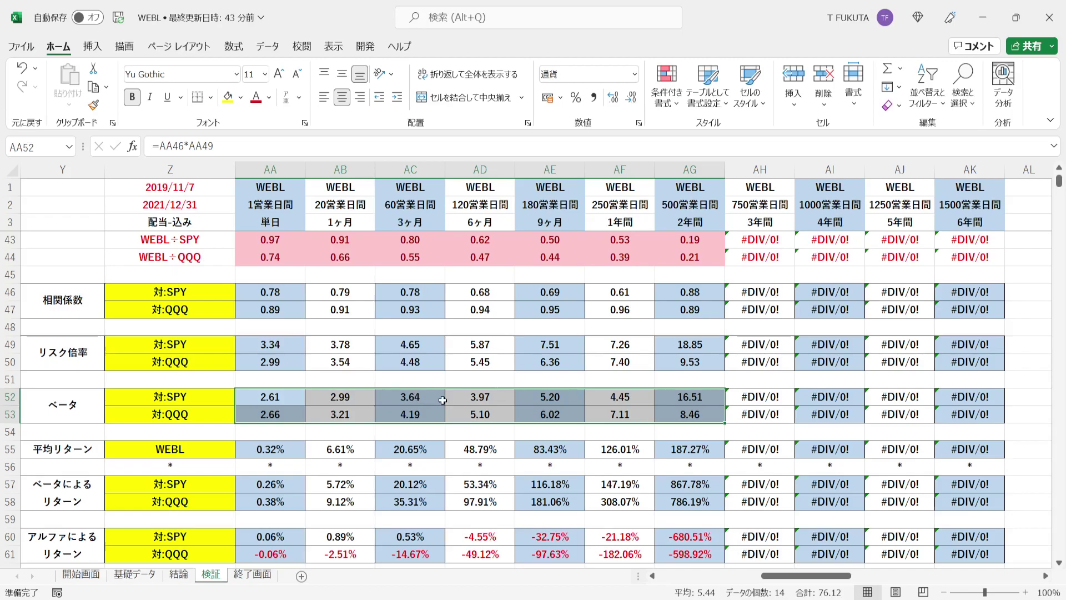
In the 250営業日間 column, examine the ベータ against SPY together with the matching 相関係数.
click(613, 172)
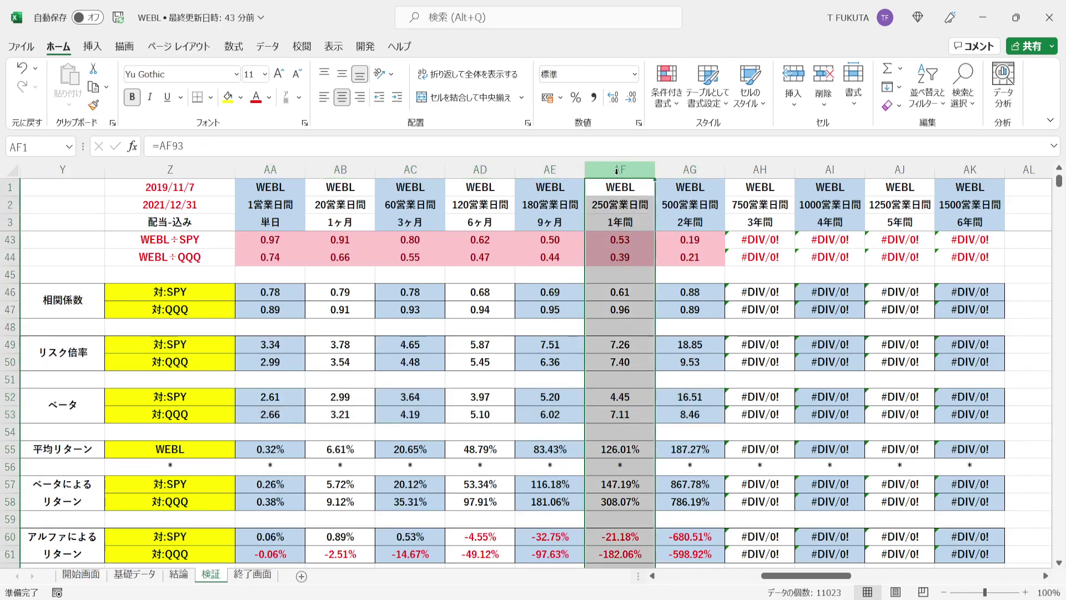
click(593, 396)
click(593, 293)
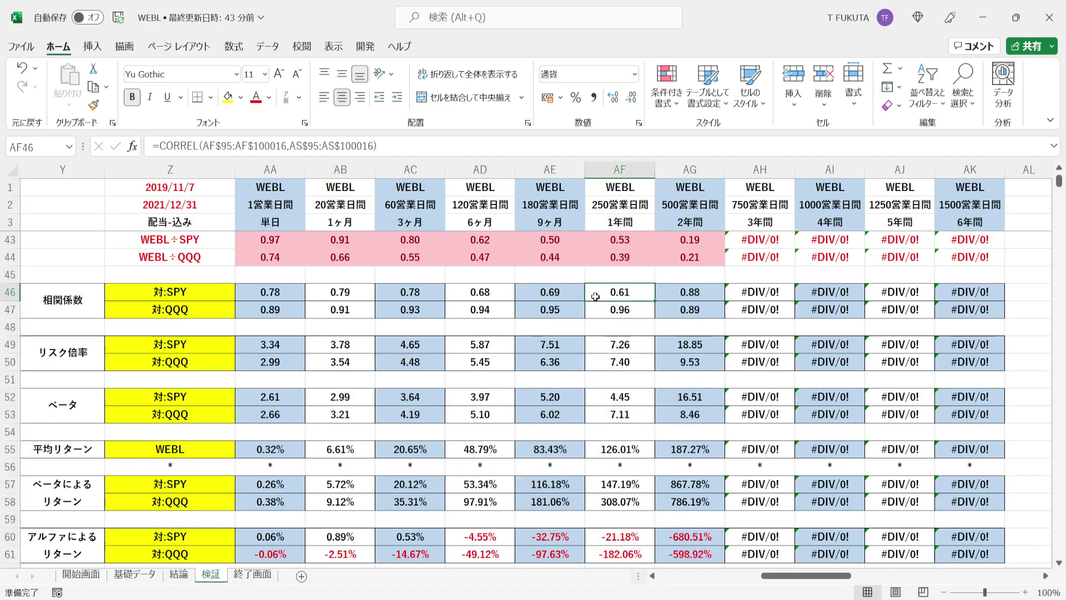
click(593, 395)
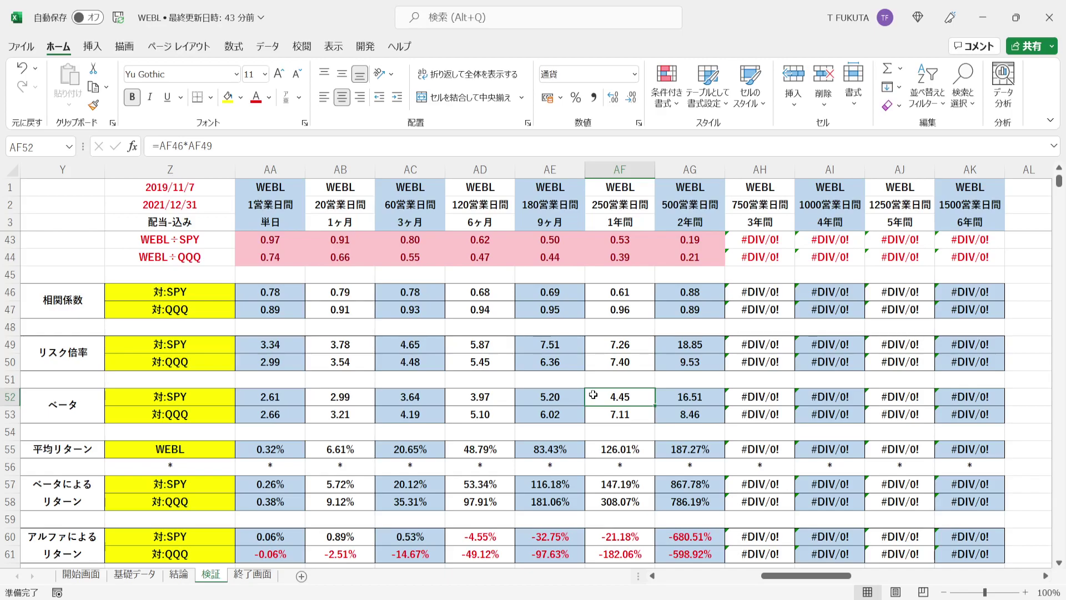
In the 250営業日間 column, examine the ベータ against QQQ together with the matching 相関係数 and リスク倍率.
click(593, 410)
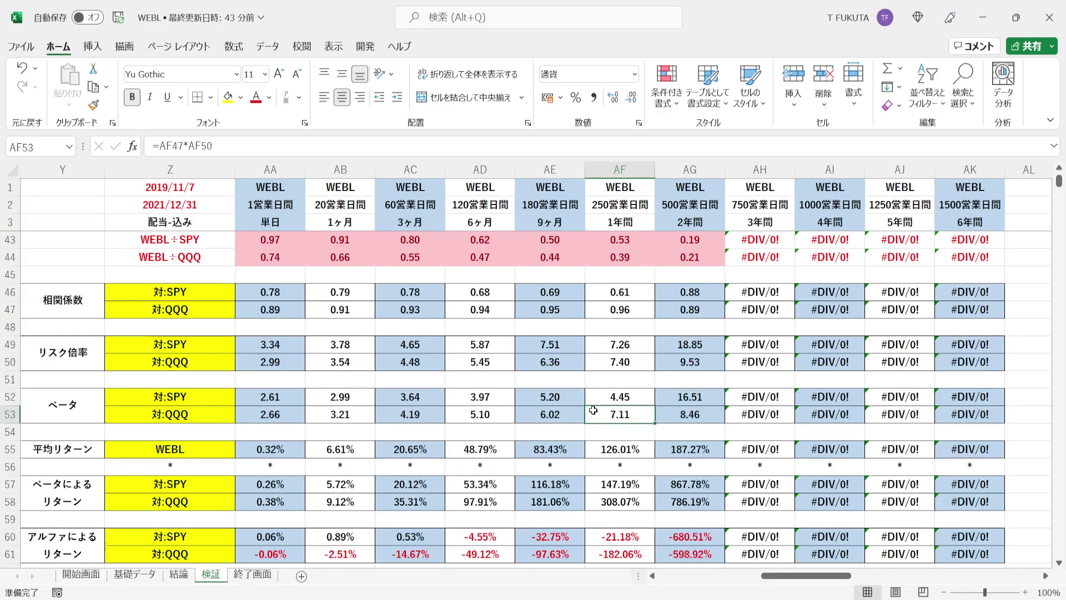
click(594, 312)
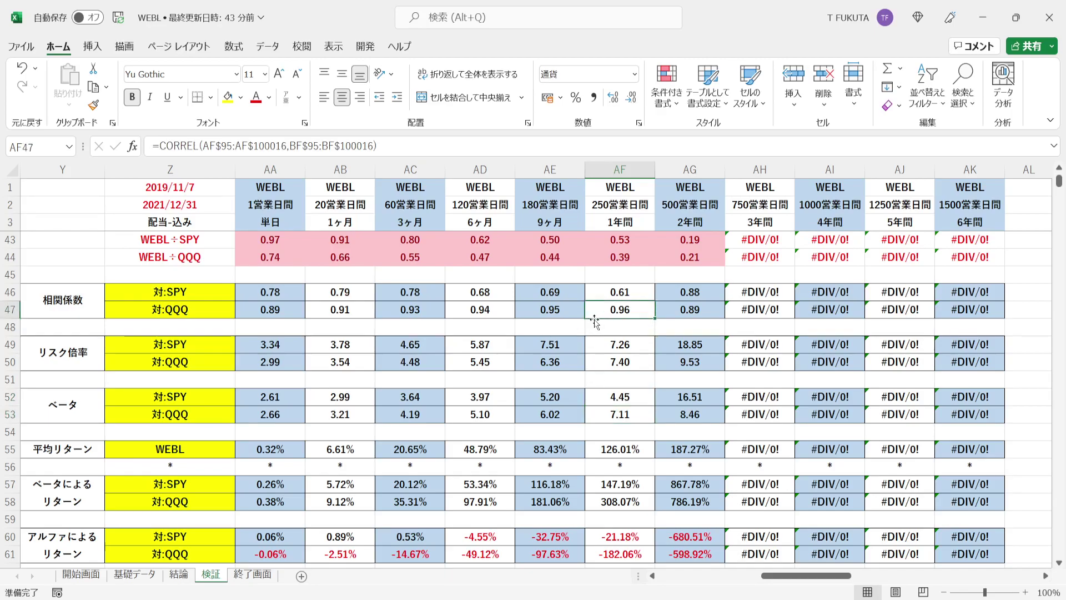
click(596, 369)
click(600, 419)
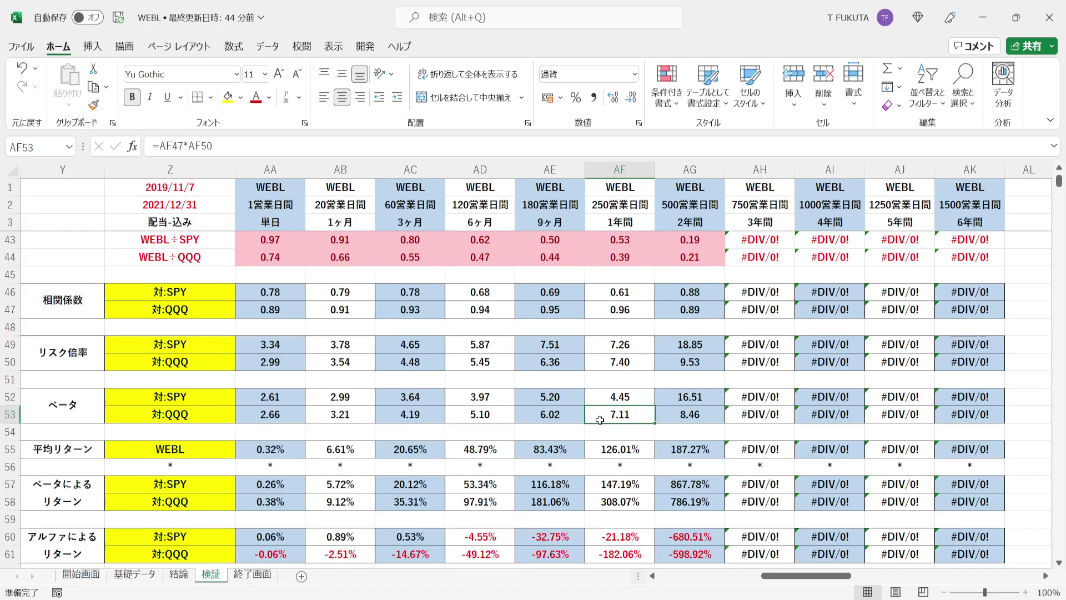
Move from the 250営業日間 column to the 500営業日間 column and examine its ベータ against SPY and QQQ.
click(618, 172)
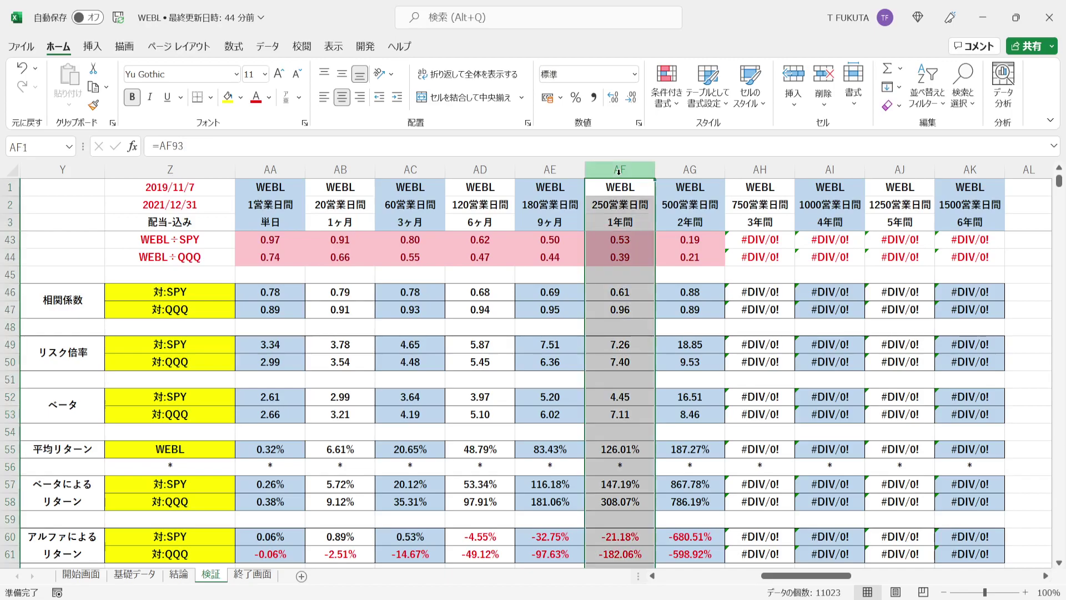
click(678, 172)
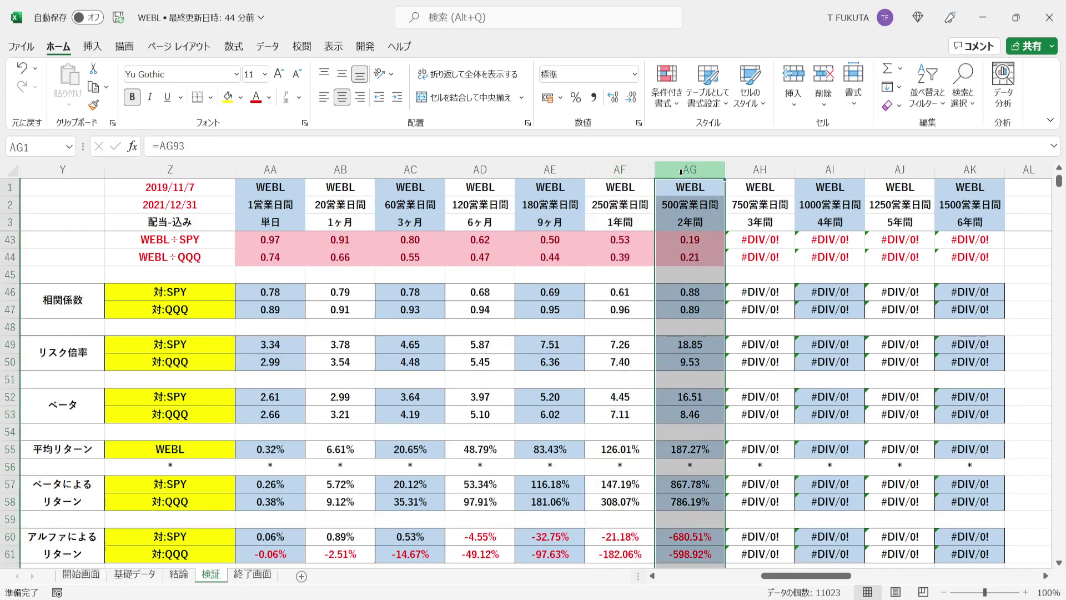
click(665, 398)
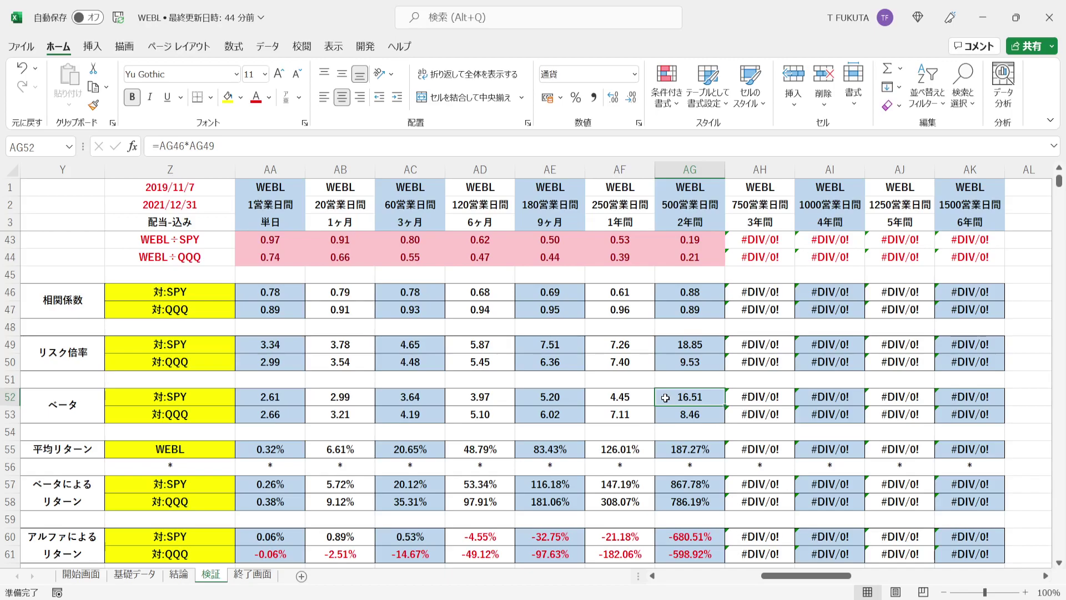
click(664, 415)
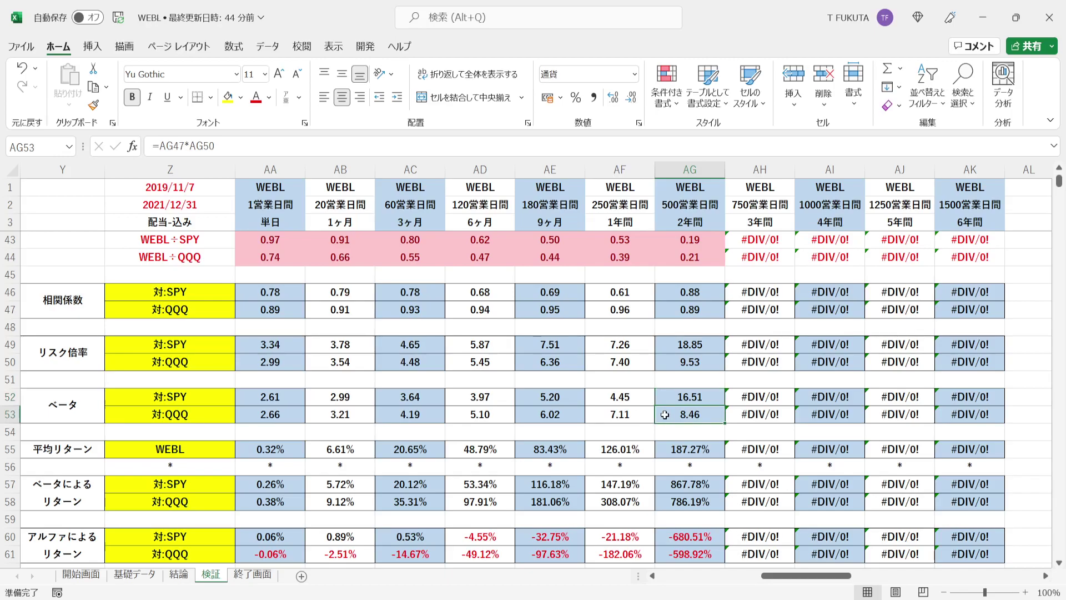
Go from the ベータ section down to the return breakdown and check the ベータによるリターン and アルファによるリターン headings.
click(63, 405)
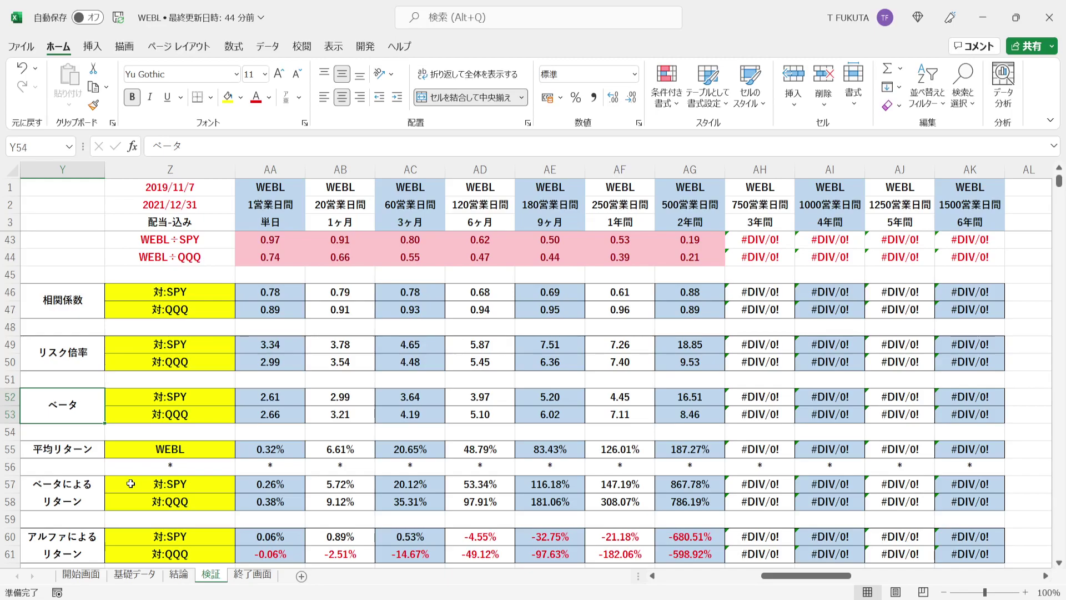
key(Down)
key(Down)
key(Down)
key(Down)
key(Down)
key(Down)
key(Down)
key(Down)
key(Down)
key(Down)
key(Down)
key(Down)
key(Down)
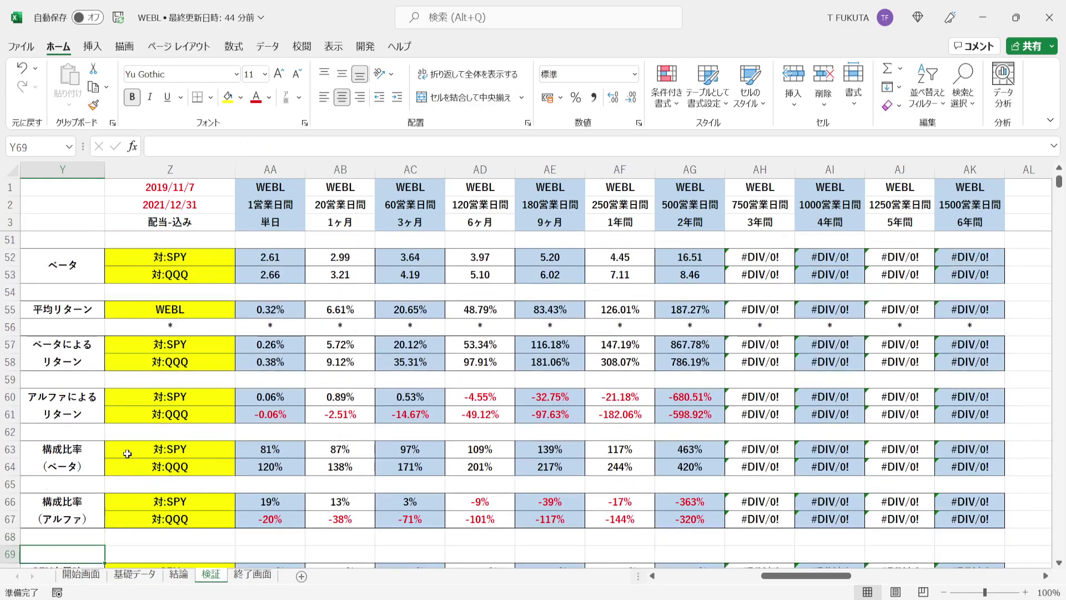
click(95, 365)
click(94, 410)
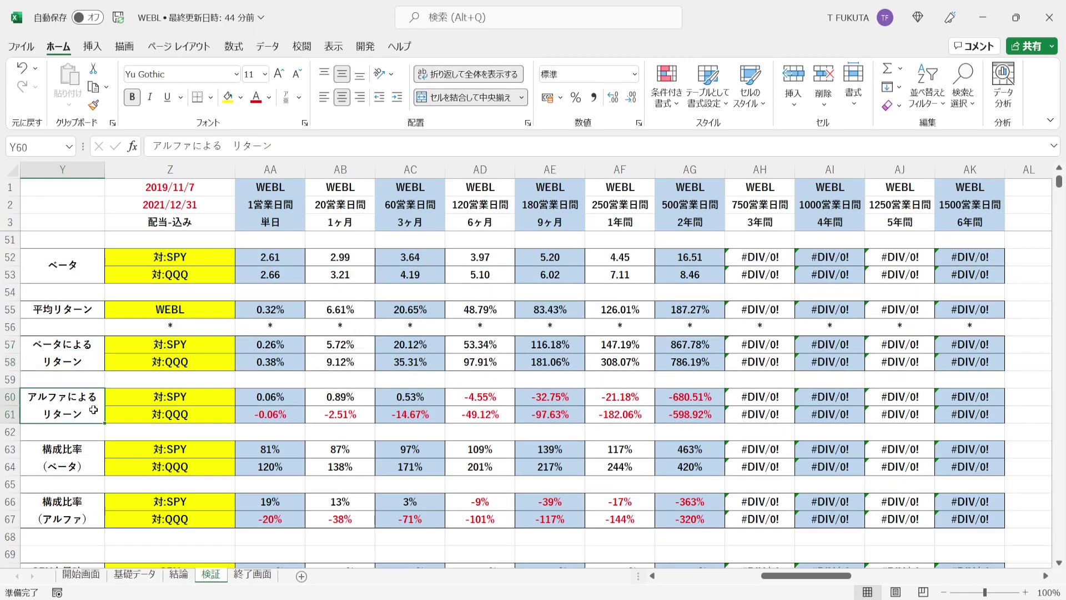
Examine how the 平均リターン in the 20営業日間 column splits into ベータによるリターン and アルファによるリターン against SPY and QQQ.
click(93, 363)
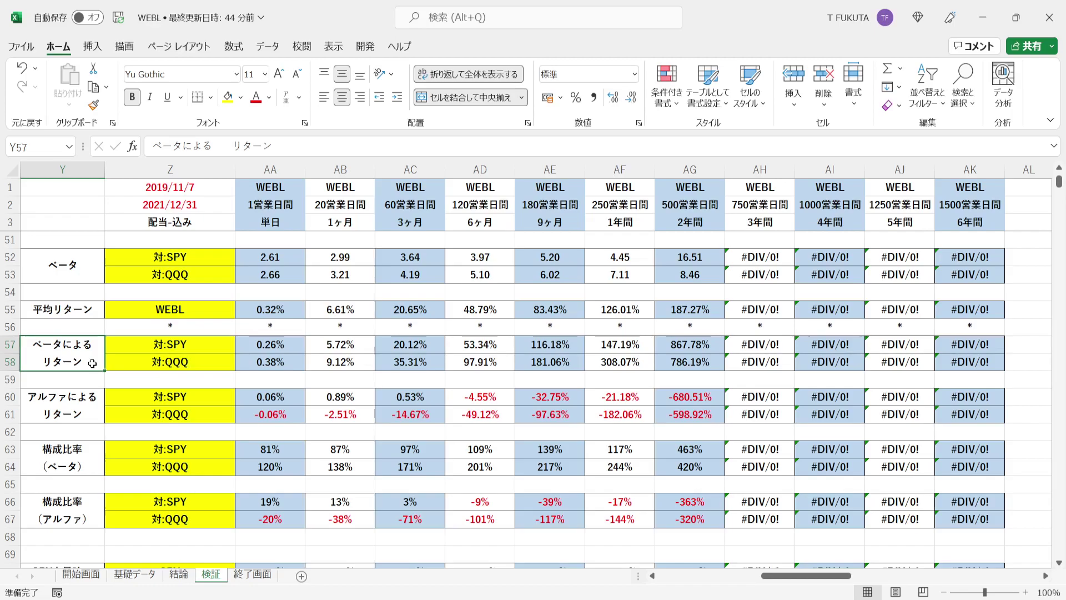
click(96, 411)
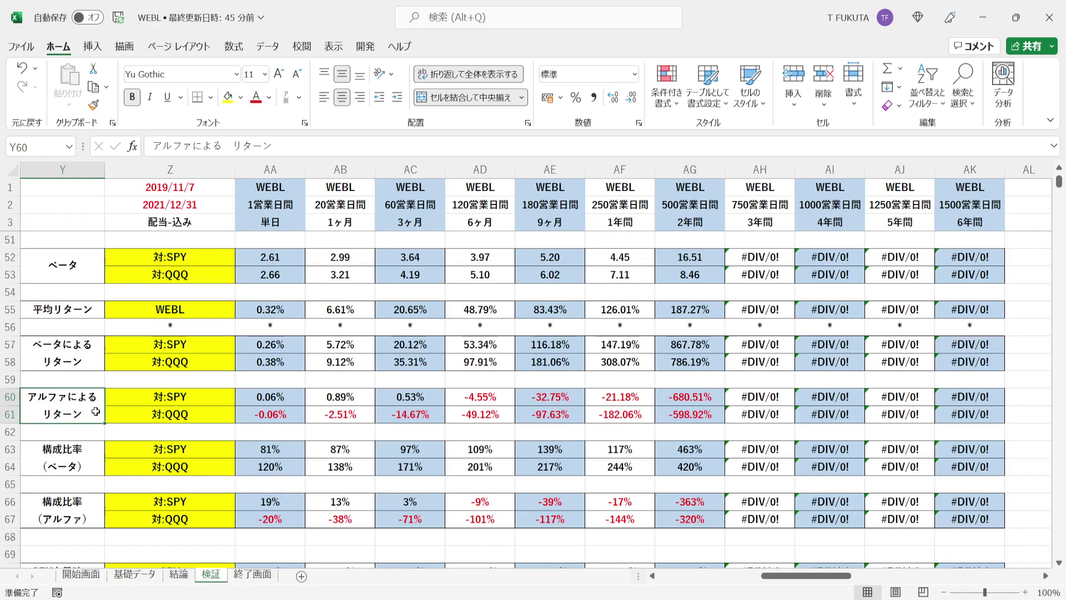
click(366, 347)
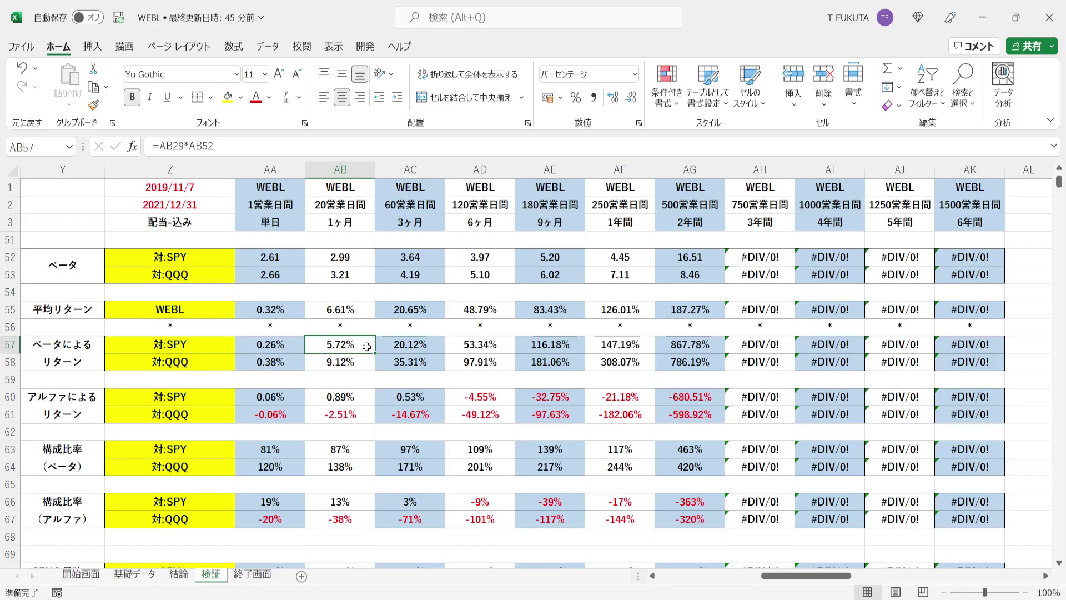
drag(367, 346, 366, 362)
drag(362, 398, 361, 414)
click(317, 315)
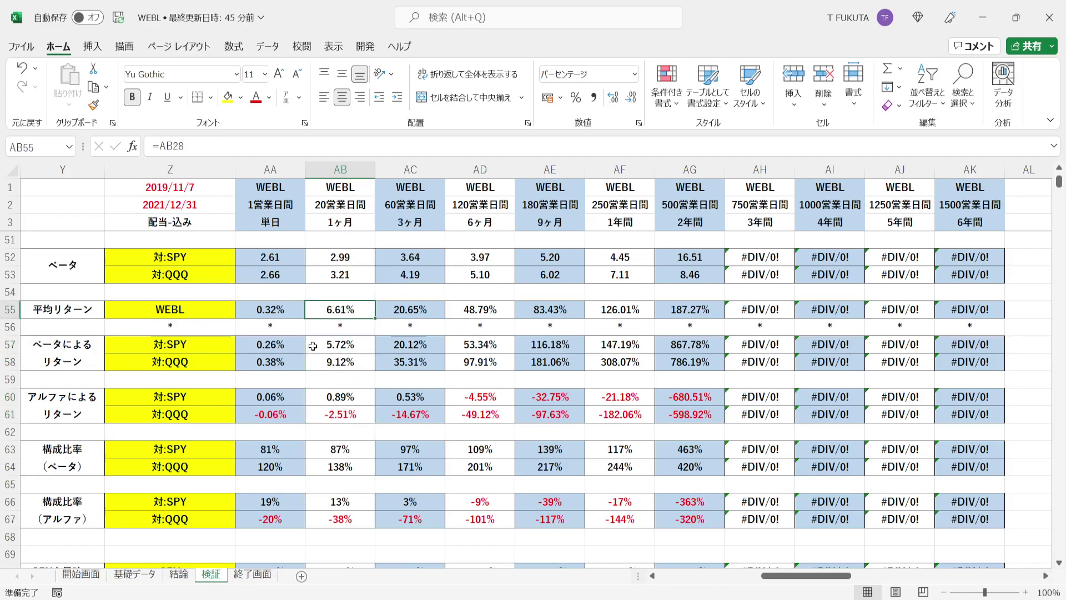
click(314, 397)
drag(314, 397, 314, 411)
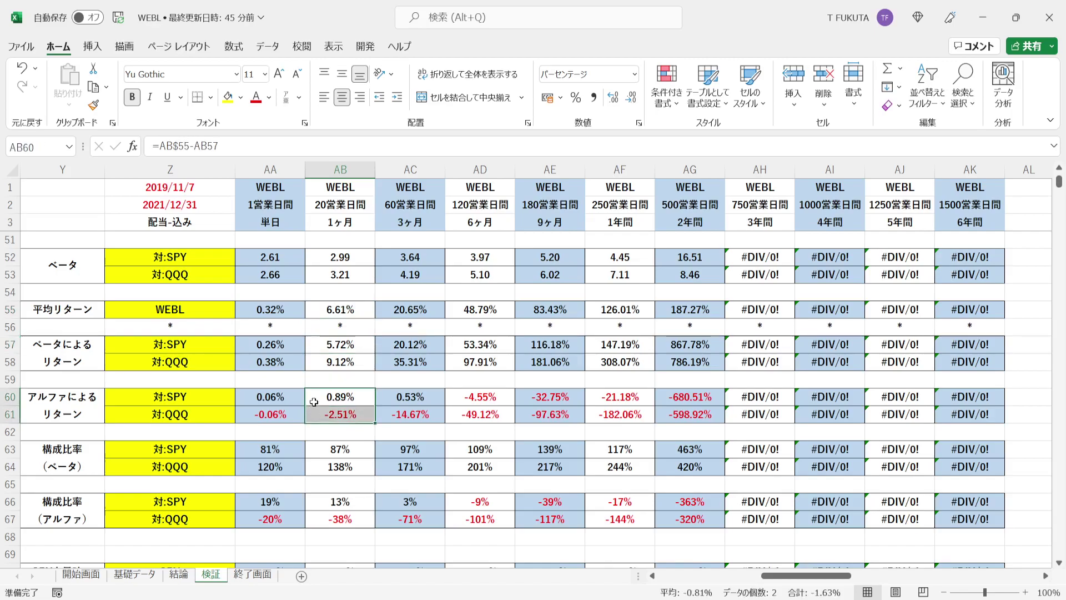
click(314, 399)
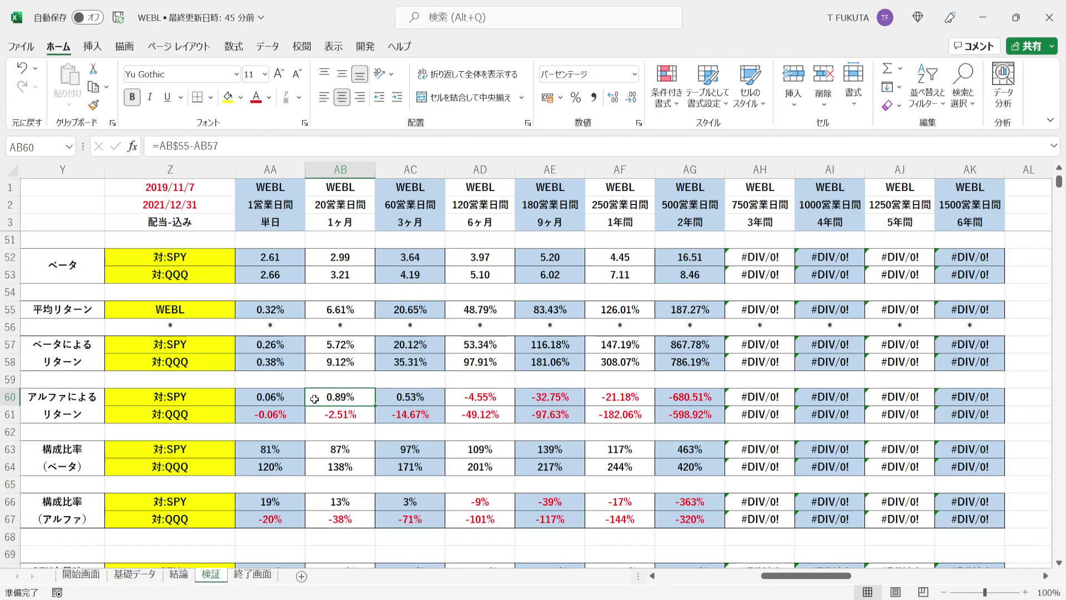
Review アルファによるリターン against QQQ from 1営業日間 to 500営業日間 and the 構成比率（アルファ） rows for the same periods.
click(97, 407)
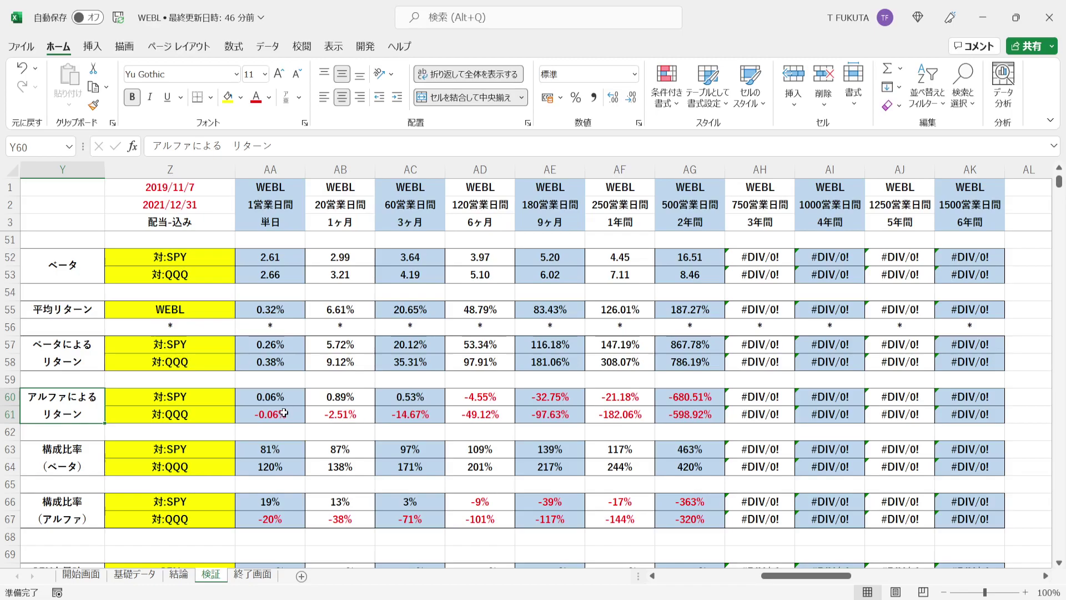
drag(280, 413, 686, 417)
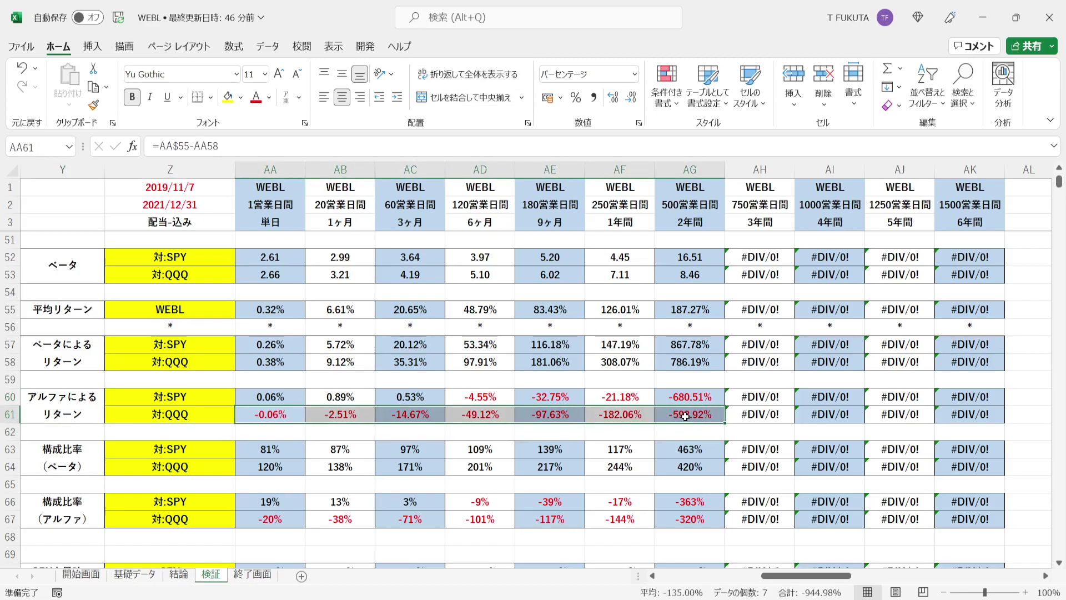
click(100, 463)
click(100, 502)
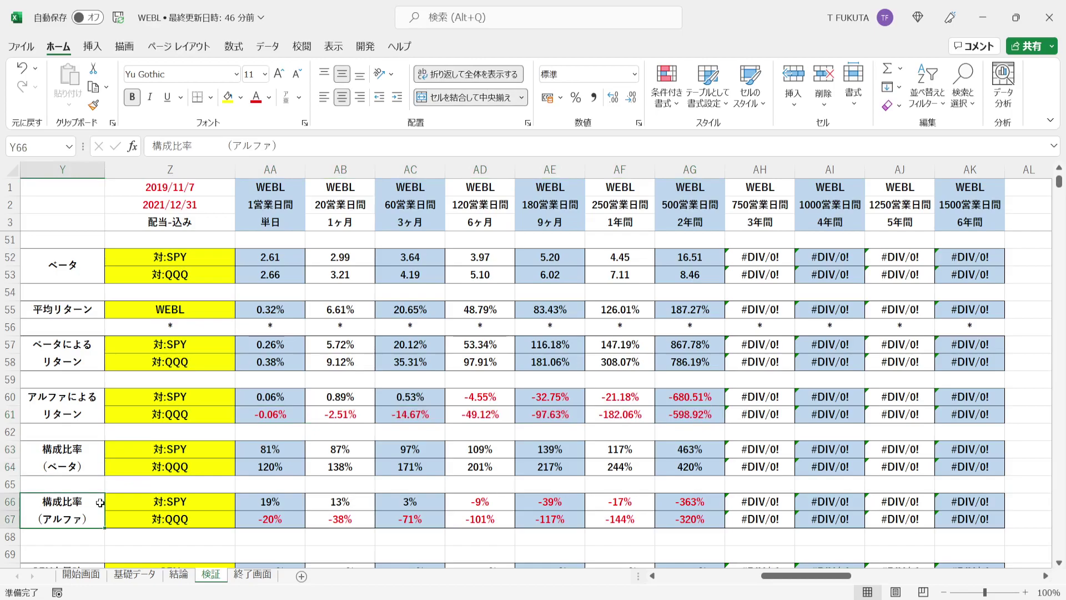
click(96, 361)
click(96, 416)
click(101, 309)
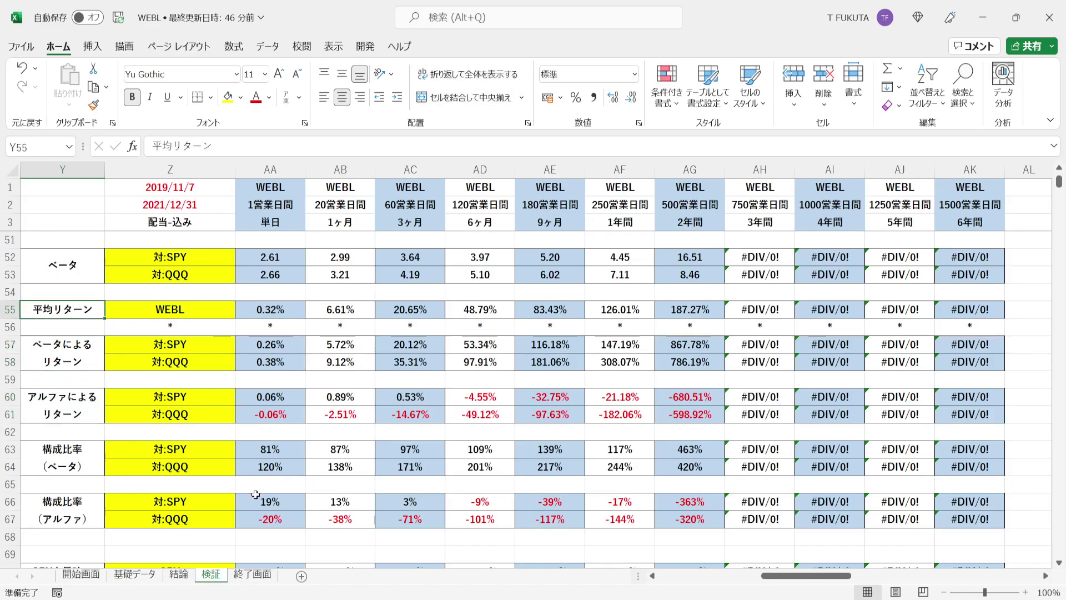
drag(257, 498, 677, 512)
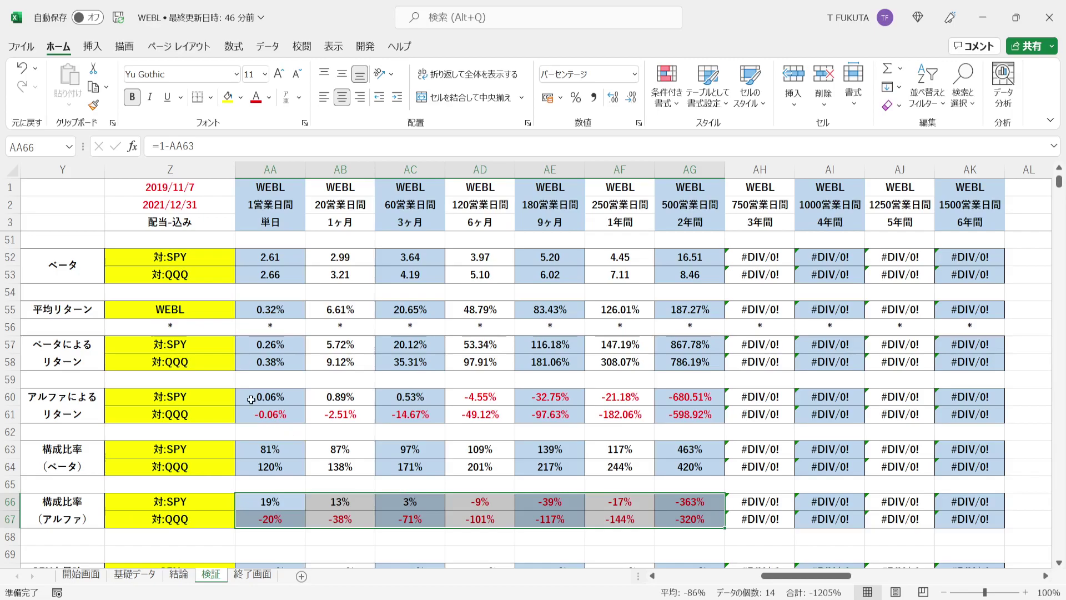
For 1営業日間 to 60営業日間, compare アルファによるリターン against SPY with the 構成比率 of アルファ and ベータ.
drag(246, 400, 379, 402)
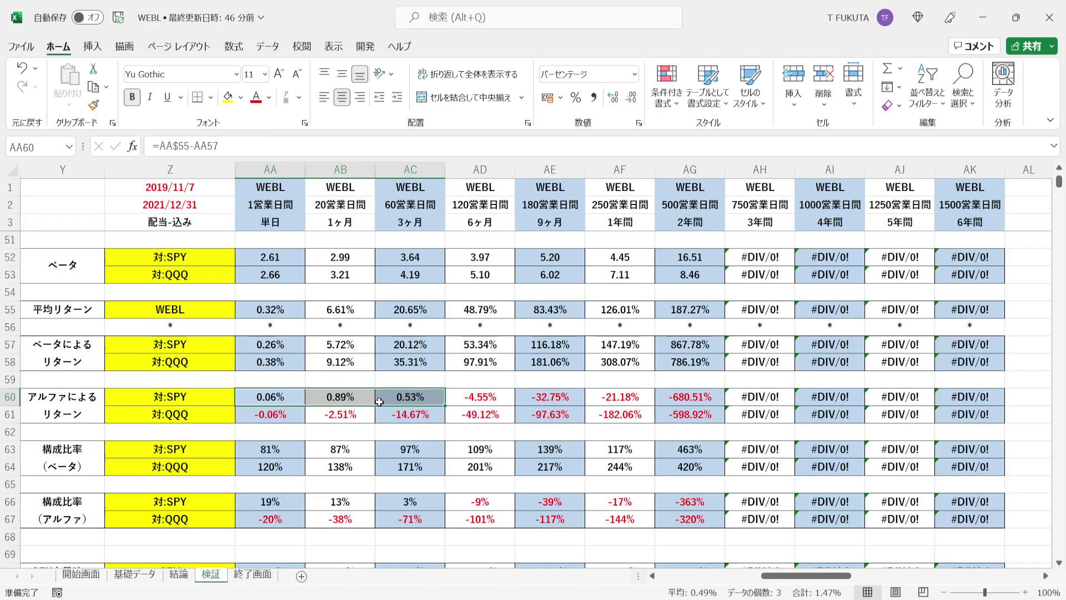
click(378, 501)
click(289, 501)
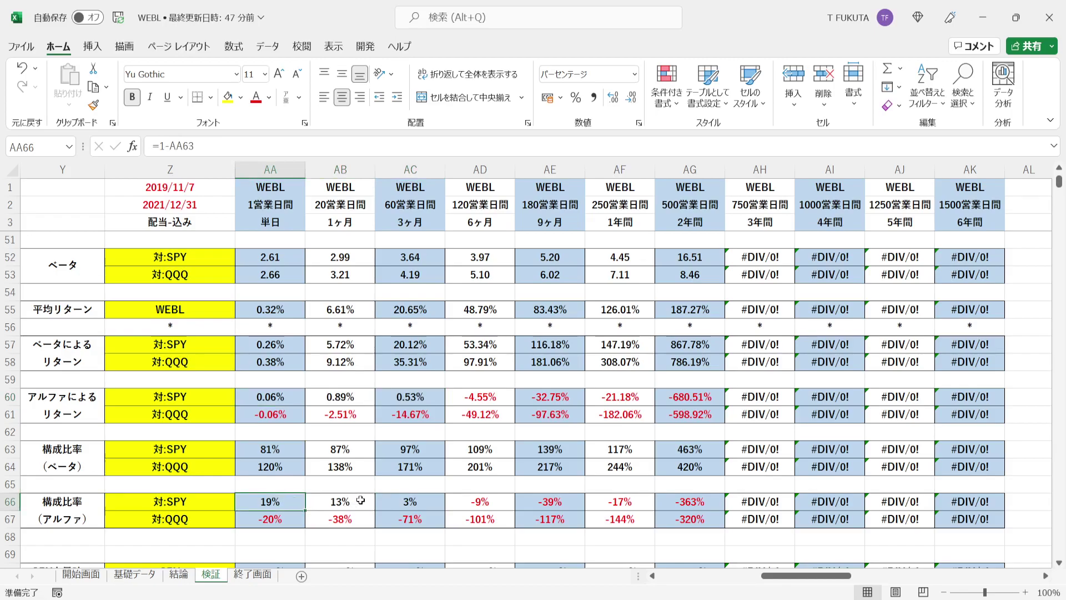
click(294, 453)
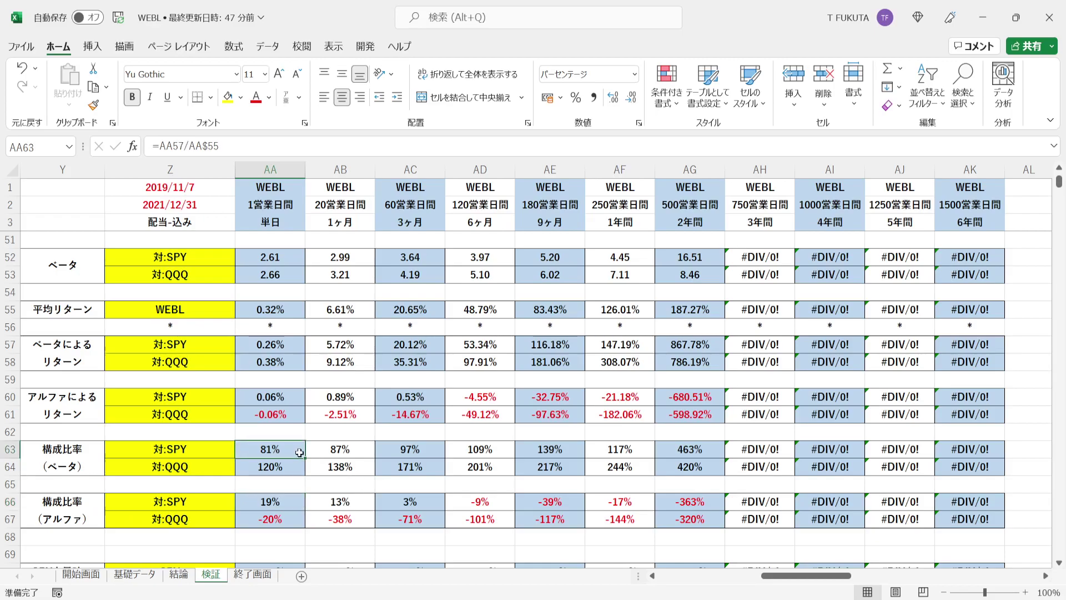
click(391, 451)
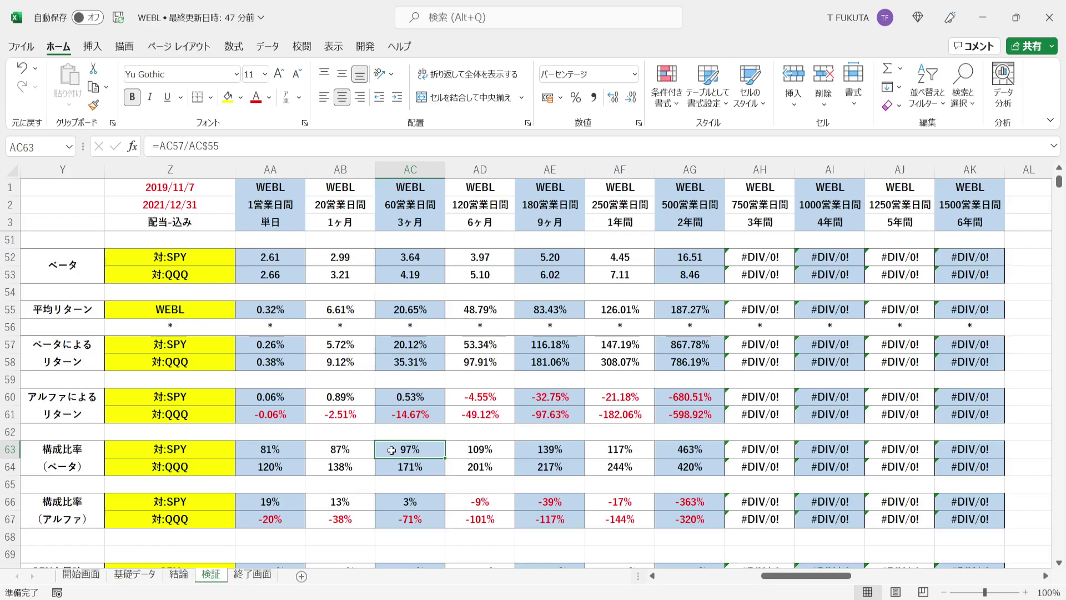
Compare 平均リターン, ベータによるリターン and アルファによるリターン against SPY for 120営業日間 to 500営業日間, and check the QQQ アルファ row.
click(453, 396)
drag(453, 396, 694, 397)
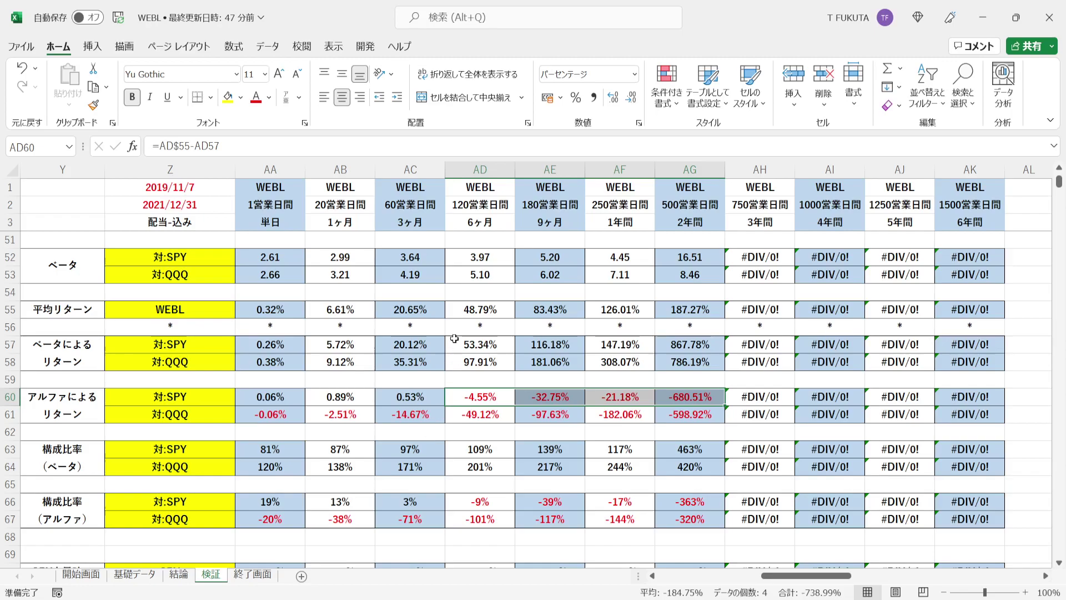
drag(453, 309, 688, 309)
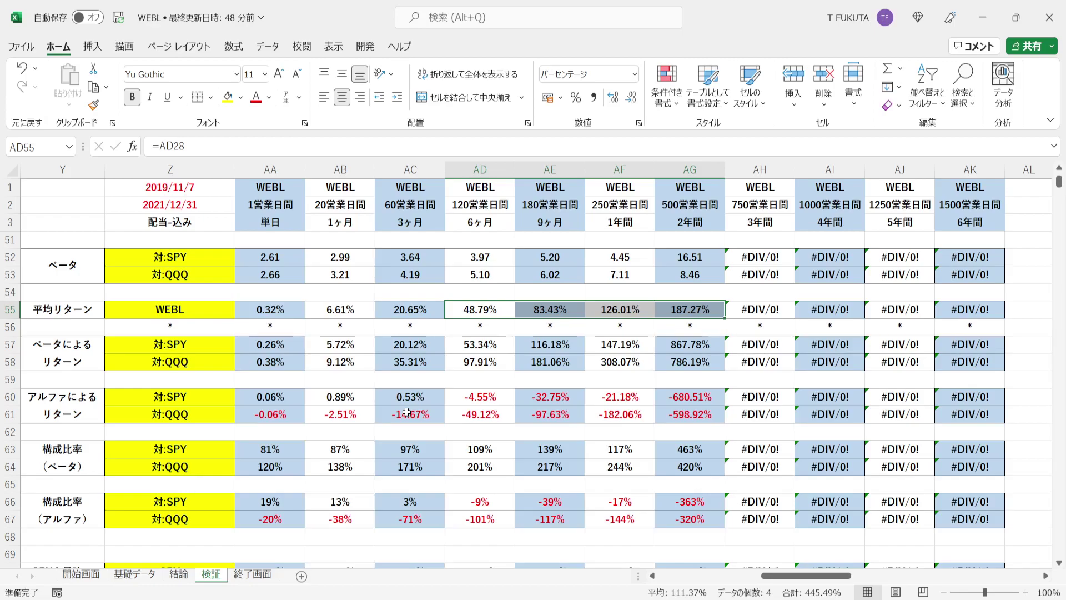
drag(459, 343, 655, 346)
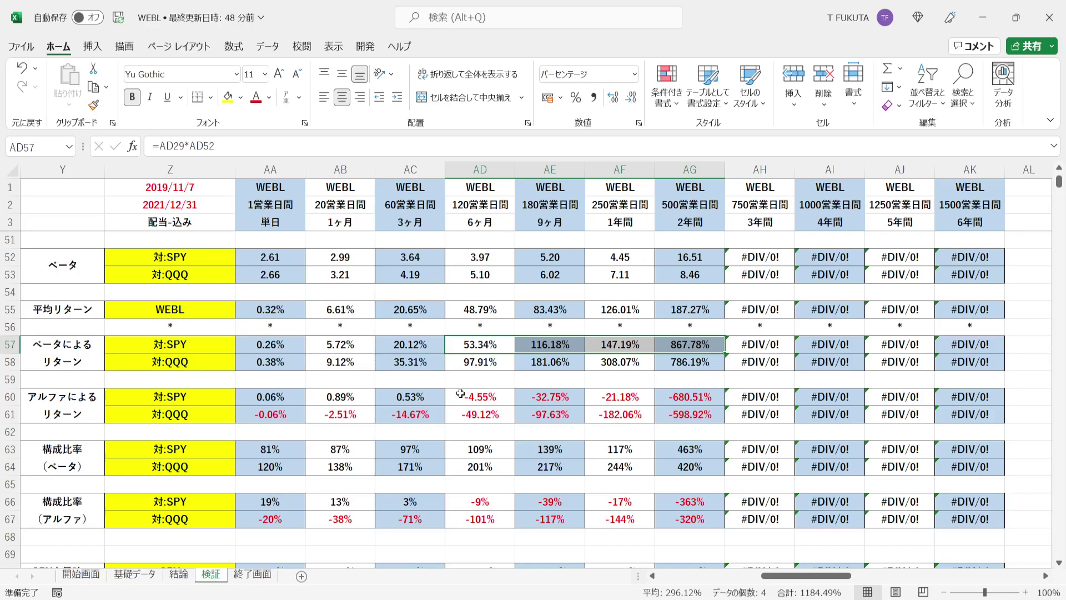
click(504, 397)
drag(503, 396, 680, 400)
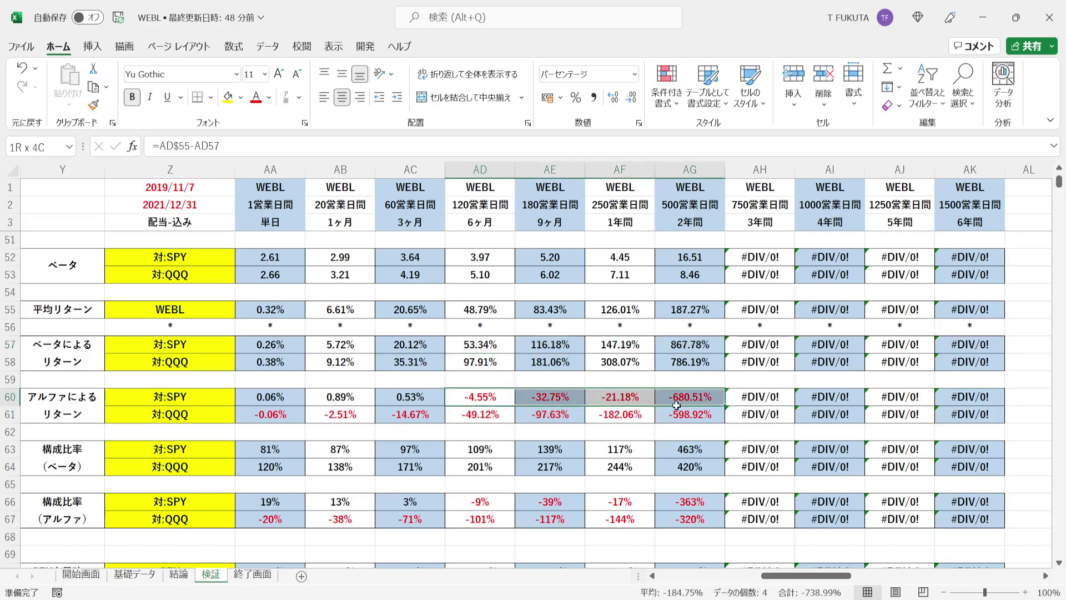
click(459, 313)
drag(458, 313, 698, 313)
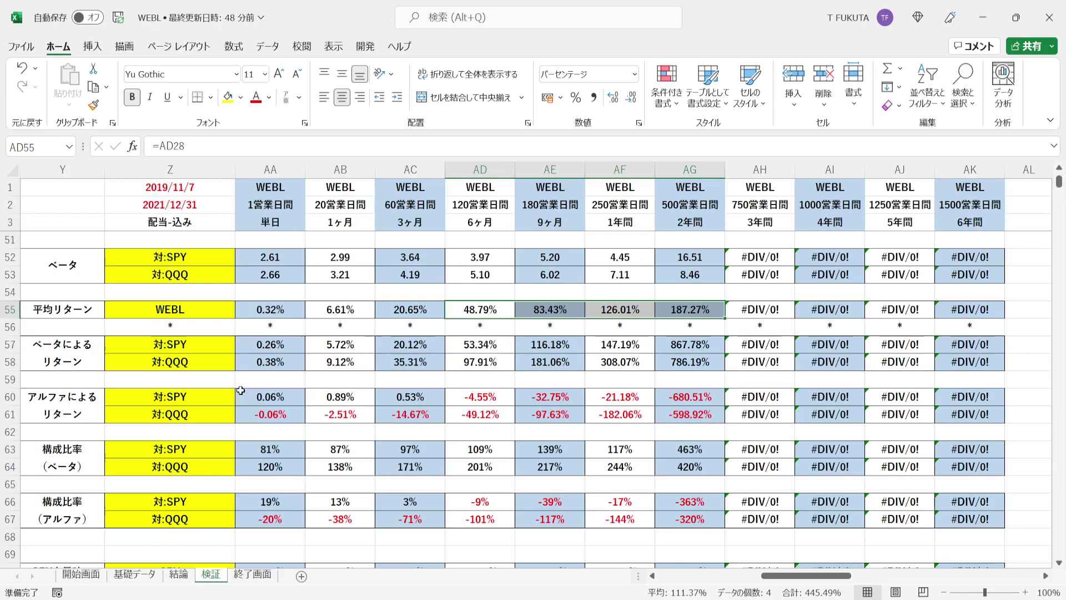
drag(246, 410, 698, 417)
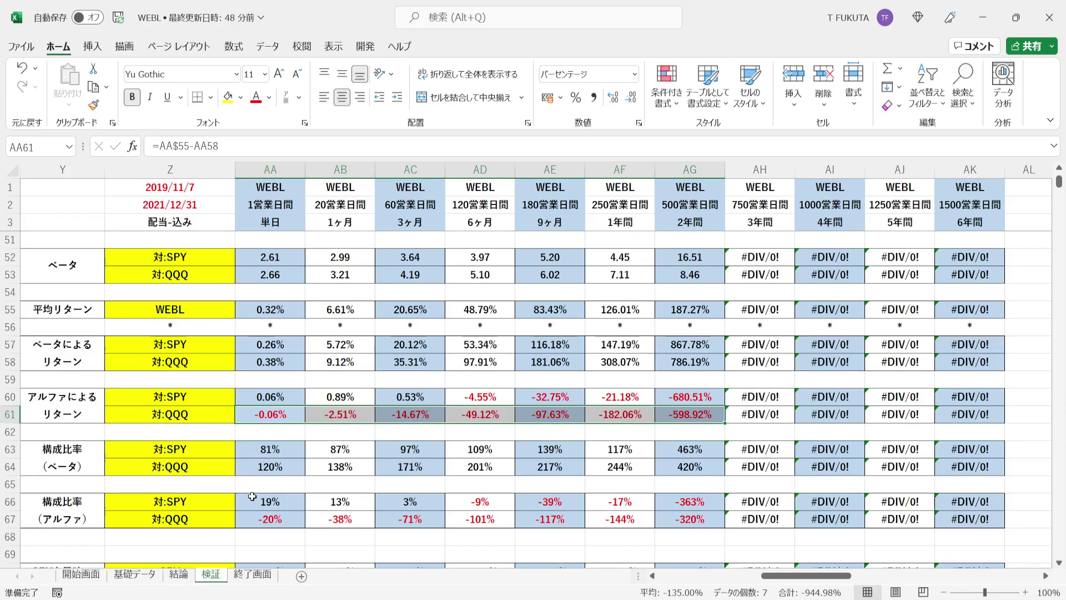
Go down to the average returns in rising and falling markets and check the SPY上昇時 and QQQ上昇時 headings.
click(233, 539)
key(Down)
key(Down)
key(Down)
key(Down)
key(Down)
key(Down)
key(Down)
key(Down)
key(Down)
key(Down)
key(Down)
key(Down)
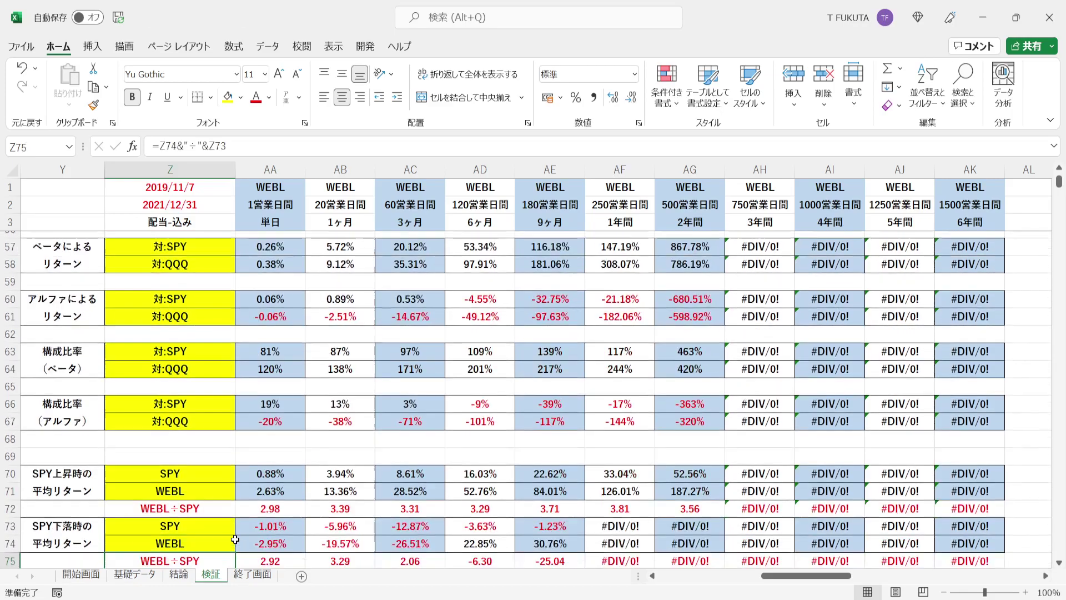
key(Down)
key(Down)
key(Down)
key(Down)
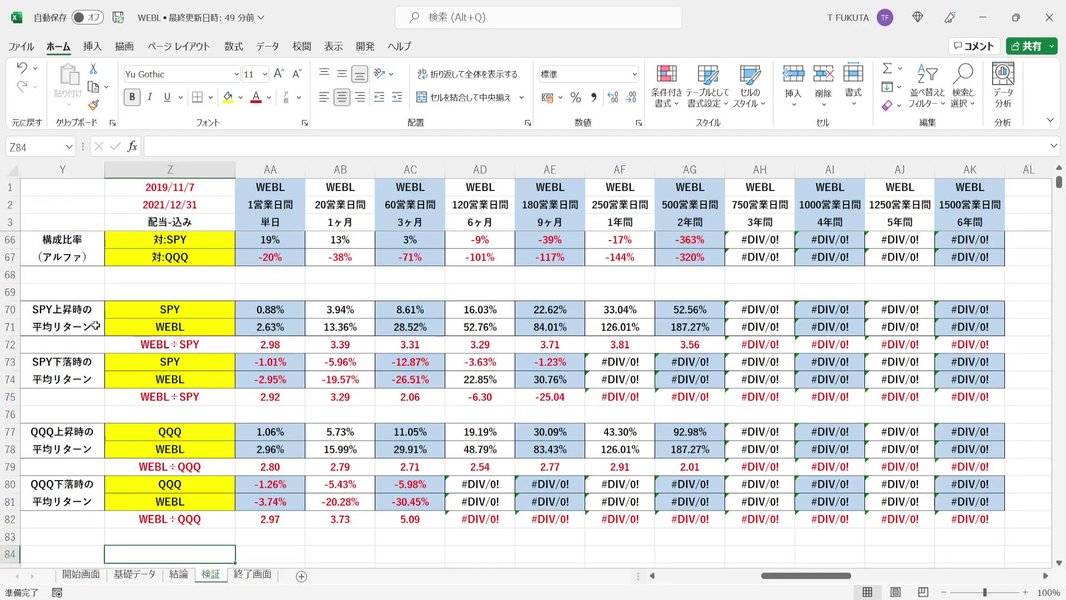
click(97, 327)
click(97, 431)
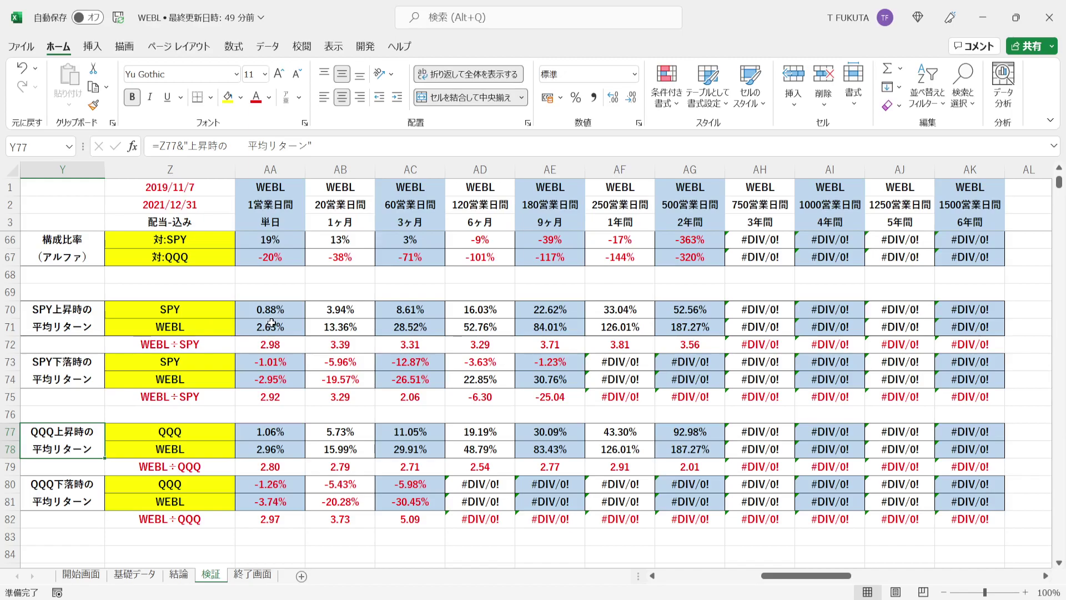
click(253, 276)
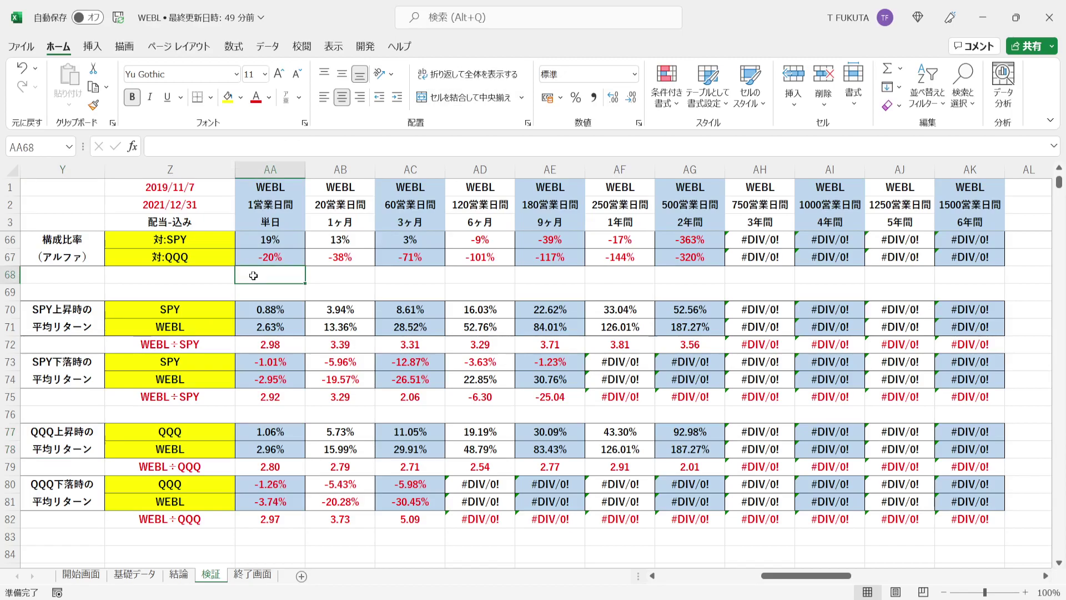
Review the SPY and WEBL rows of SPY上昇時の平均リターン across all holding periods.
click(92, 319)
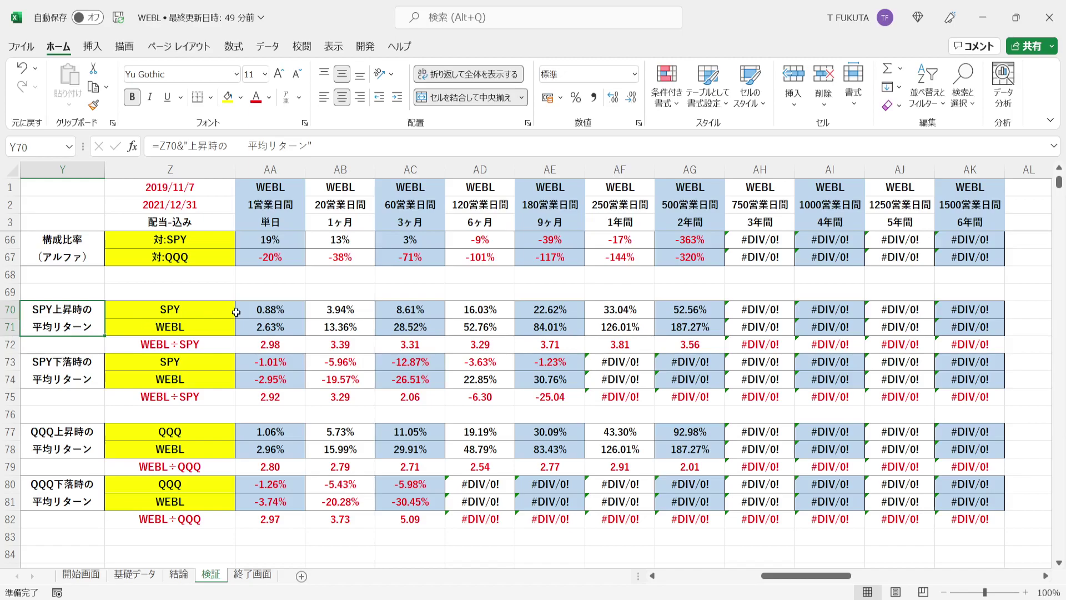
drag(250, 311, 982, 312)
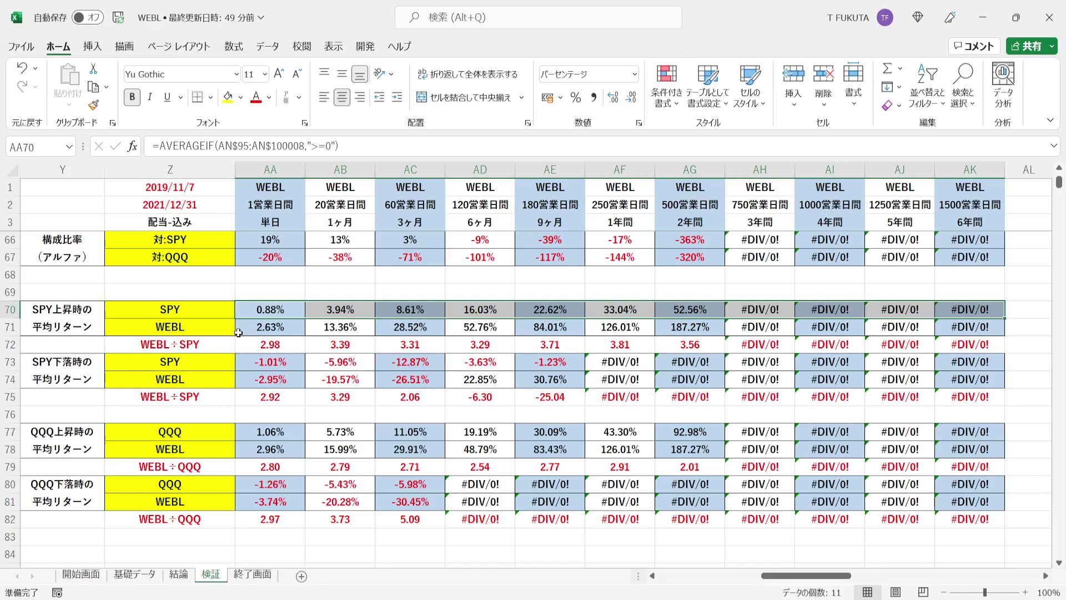
drag(238, 332, 957, 328)
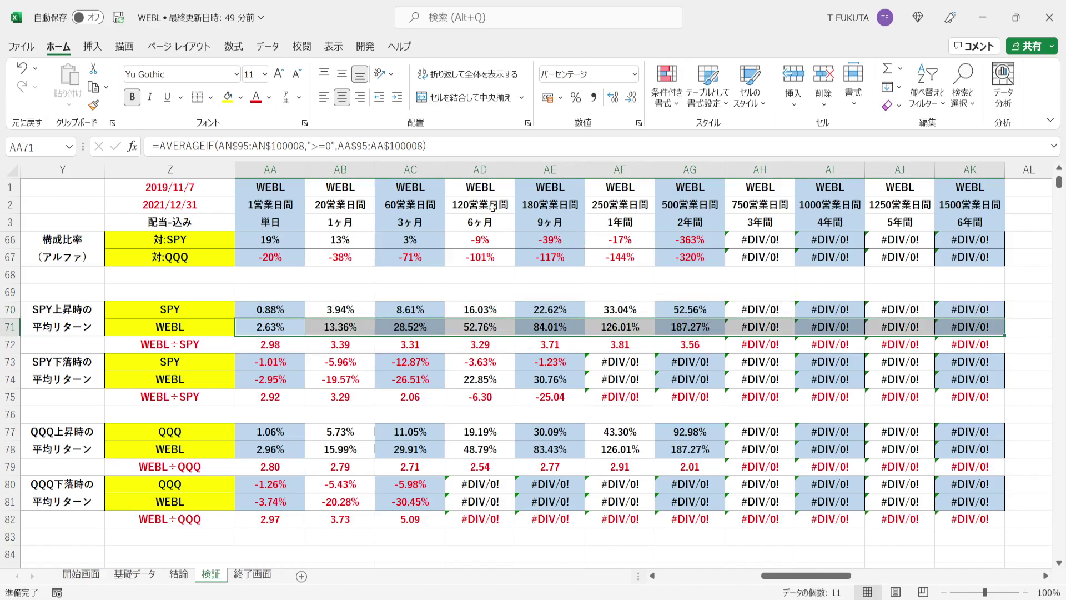
In the 20営業日間 column, examine the SPY and WEBL values of SPY上昇時の平均リターン and their WEBL÷SPY ratio.
click(333, 170)
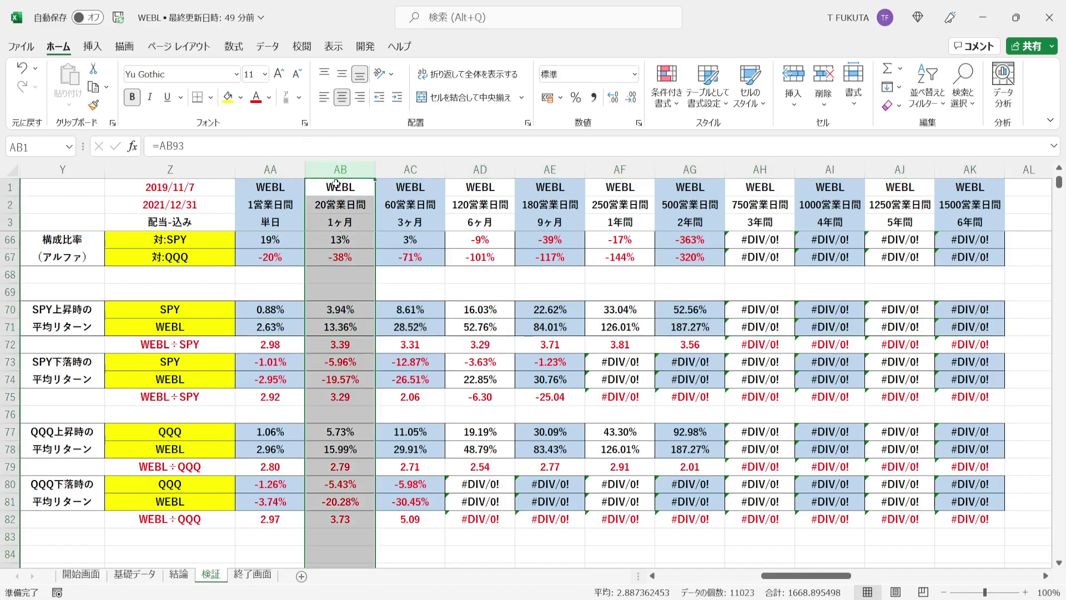
click(314, 312)
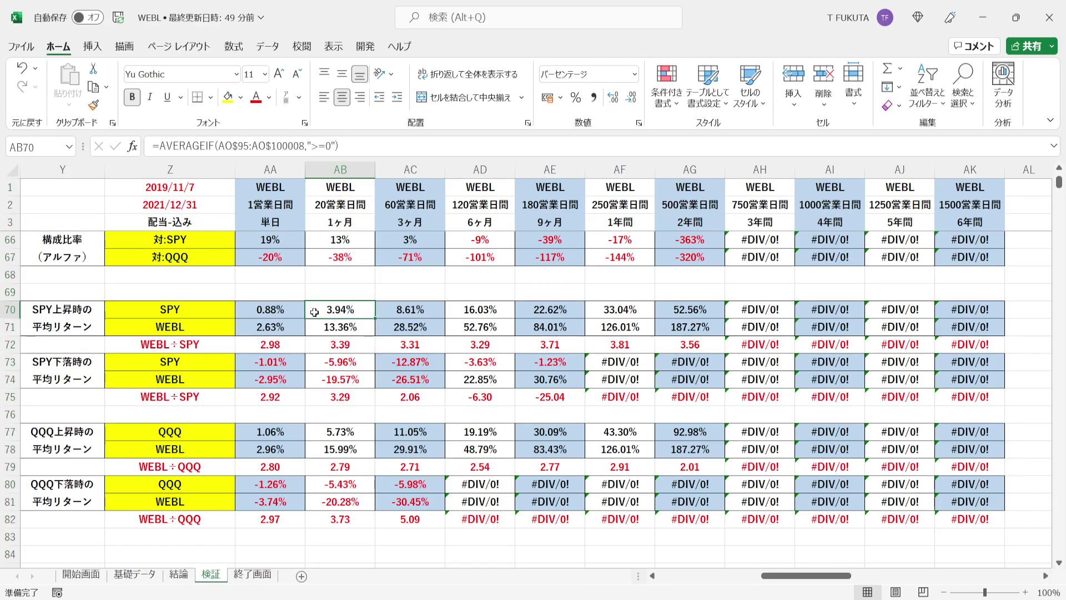
key(Down)
key(Down)
click(315, 329)
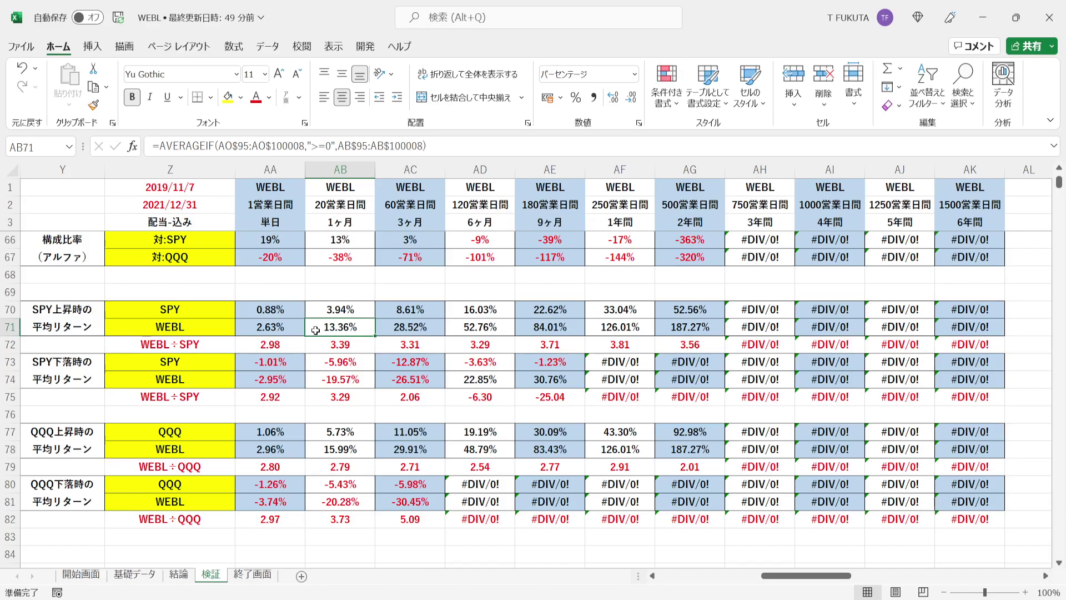
In the 250営業日間 column, examine SPY上昇時の平均リターン for SPY and WEBL along with the WEBL÷SPY ratio.
click(619, 168)
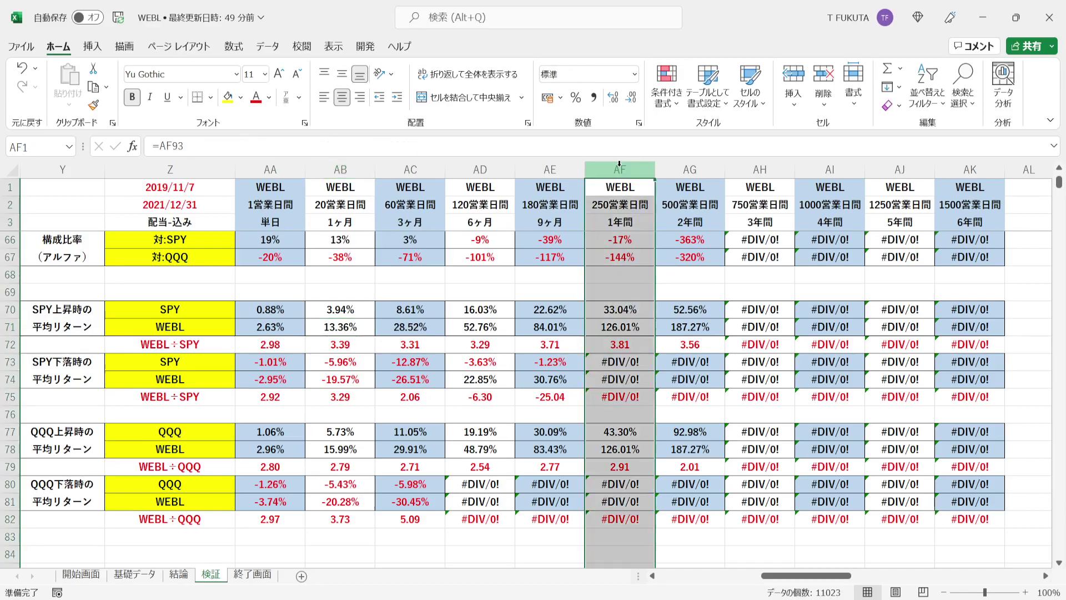
click(594, 310)
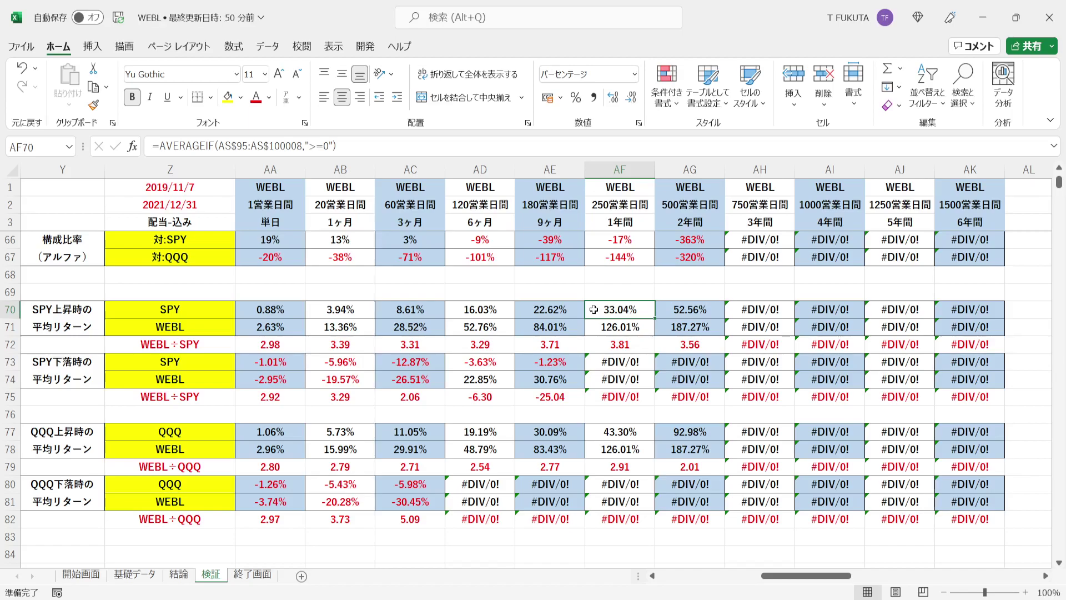
click(592, 340)
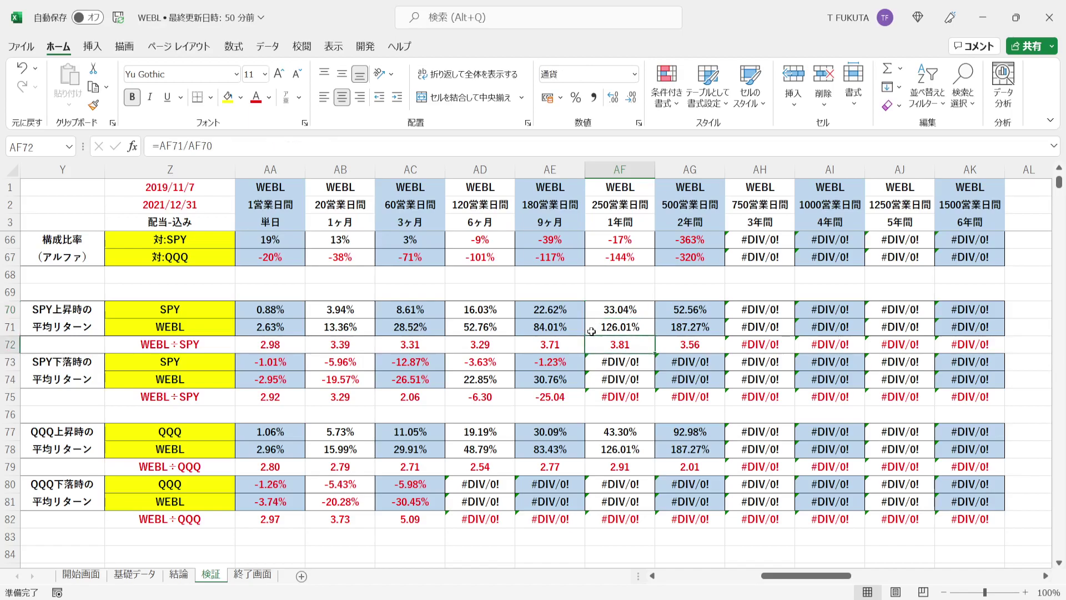
click(592, 328)
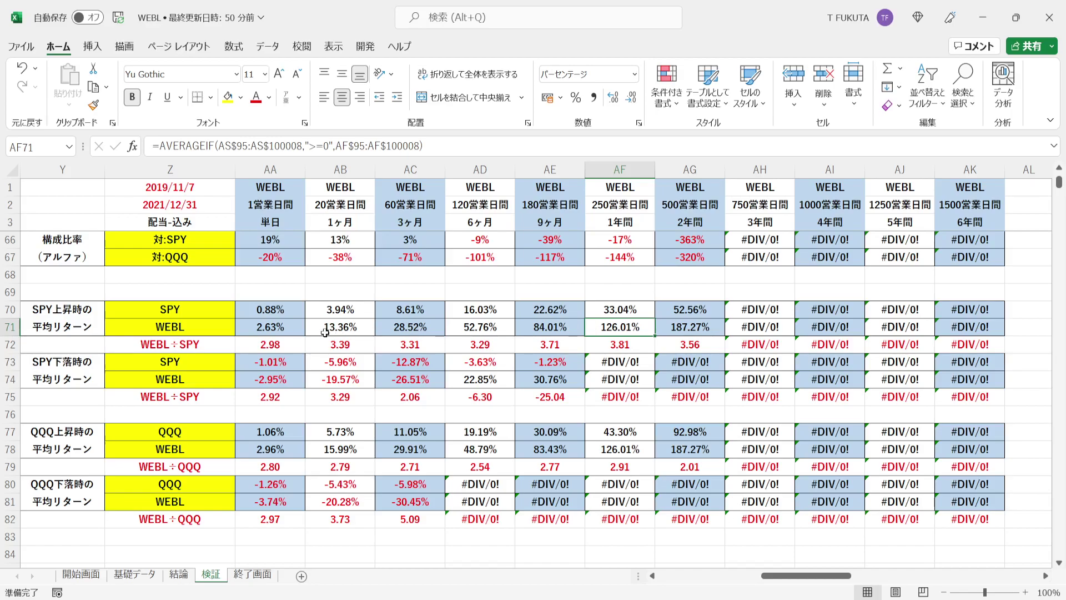
Review the SPY and WEBL rows of SPY下落時の平均リターン across all holding periods.
click(98, 369)
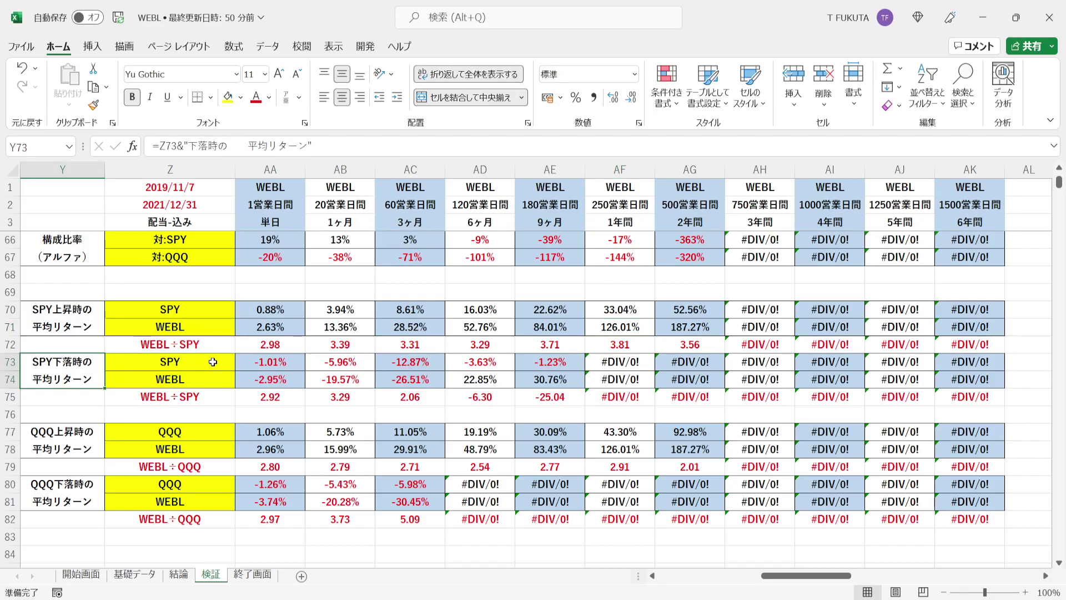
drag(244, 363, 950, 369)
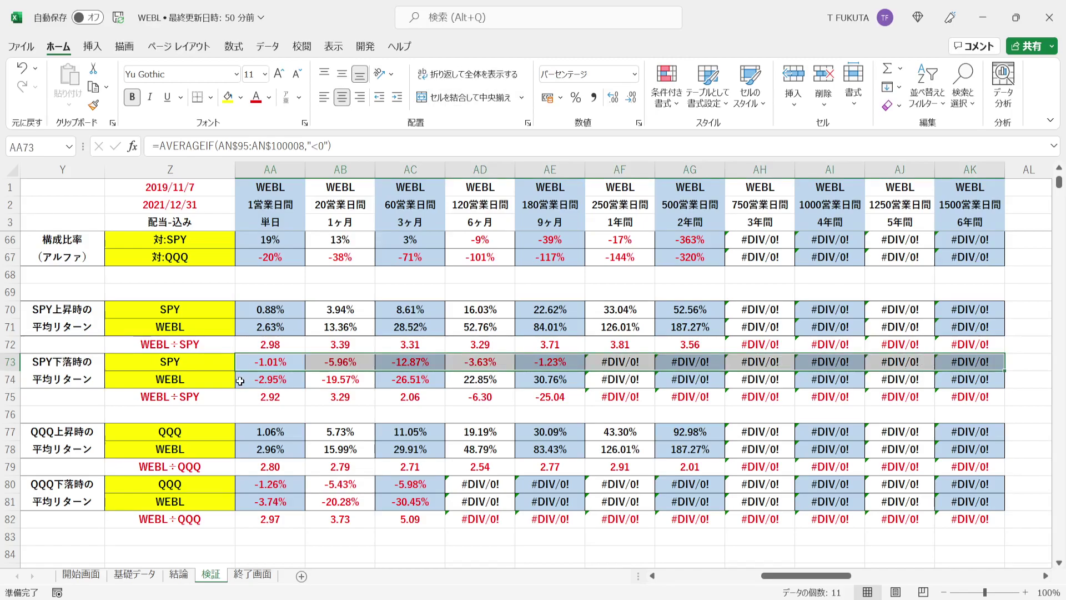
drag(240, 381, 966, 385)
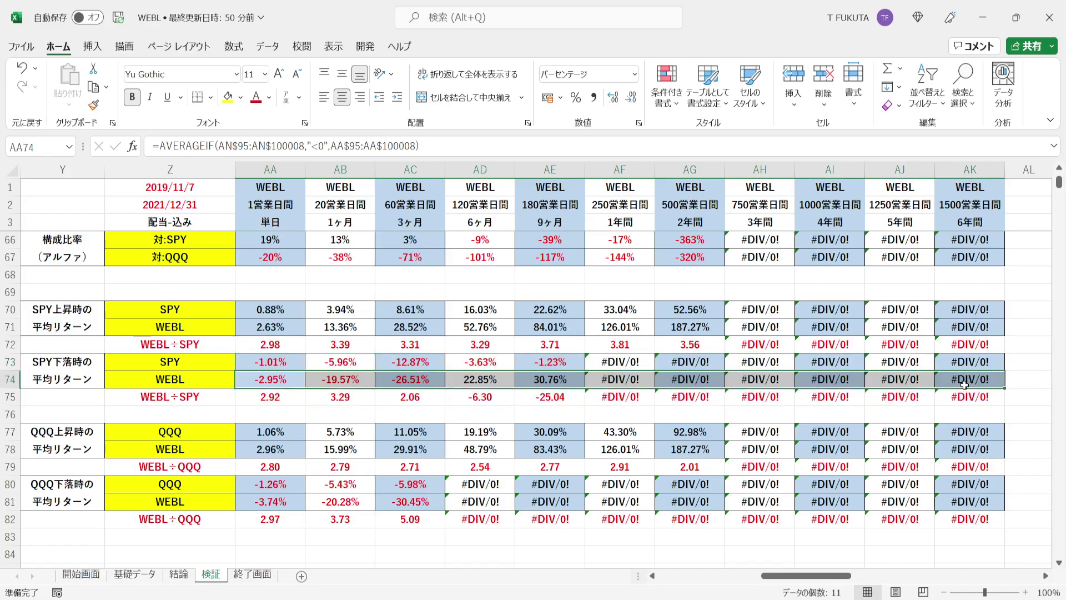
In the 20営業日間 column, examine SPY下落時の平均リターン for SPY and WEBL together with their WEBL÷SPY ratio.
click(325, 166)
click(316, 398)
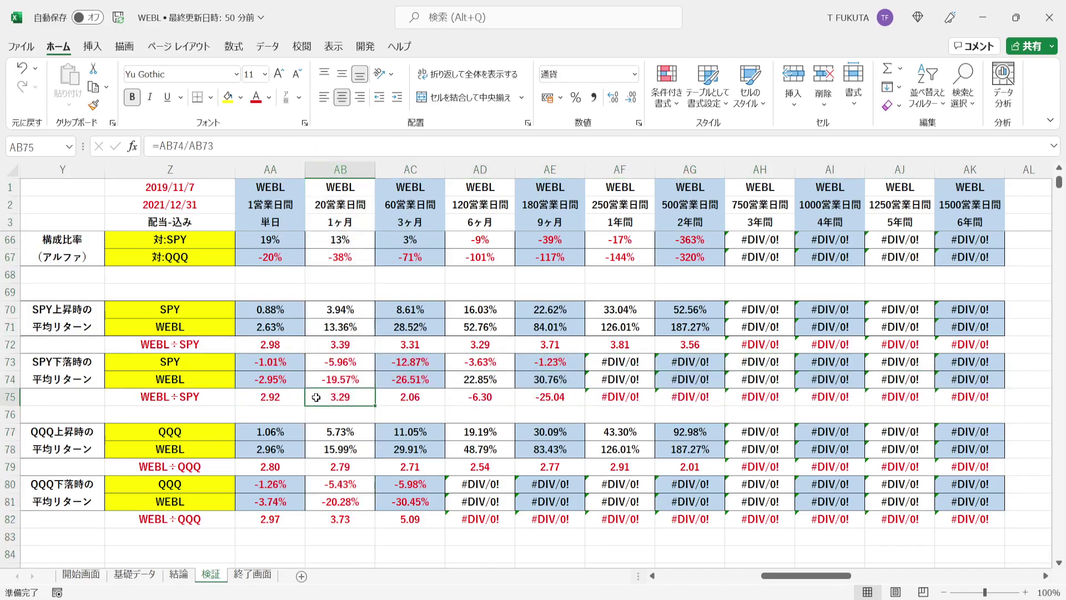
click(314, 365)
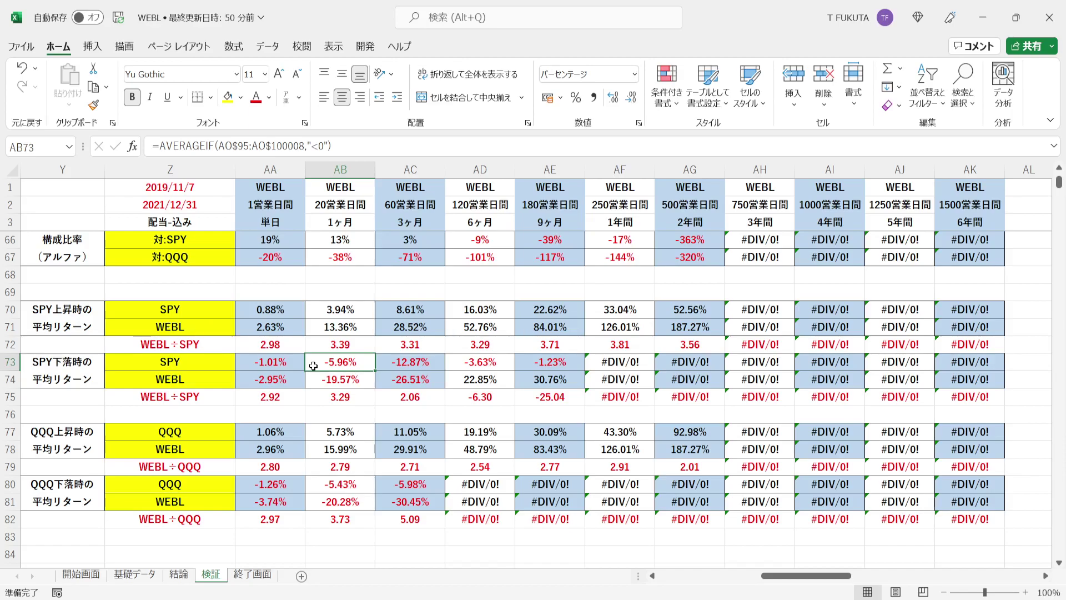
click(317, 396)
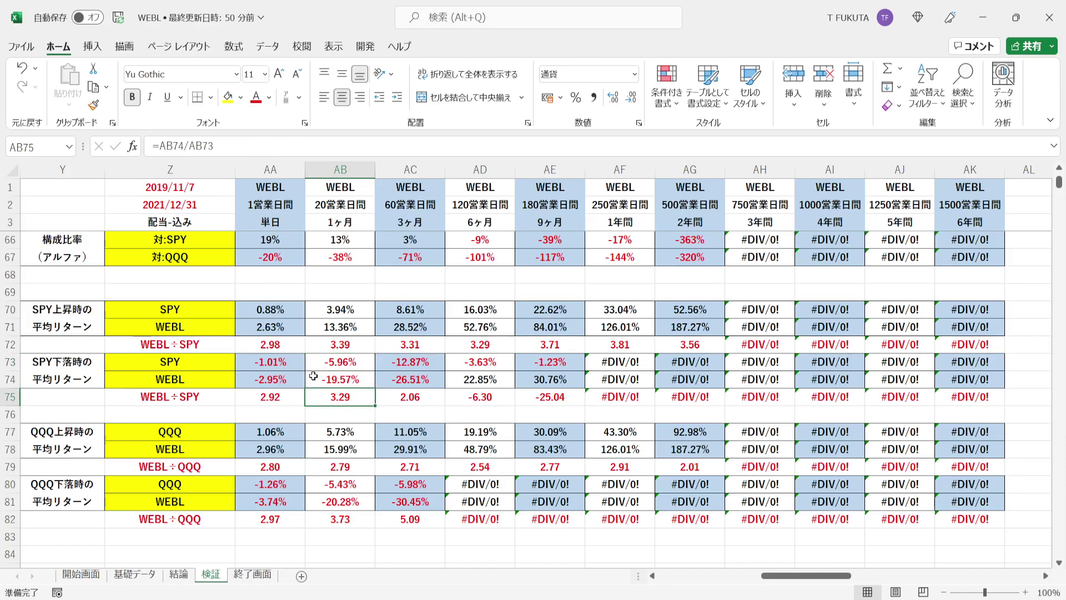
click(313, 376)
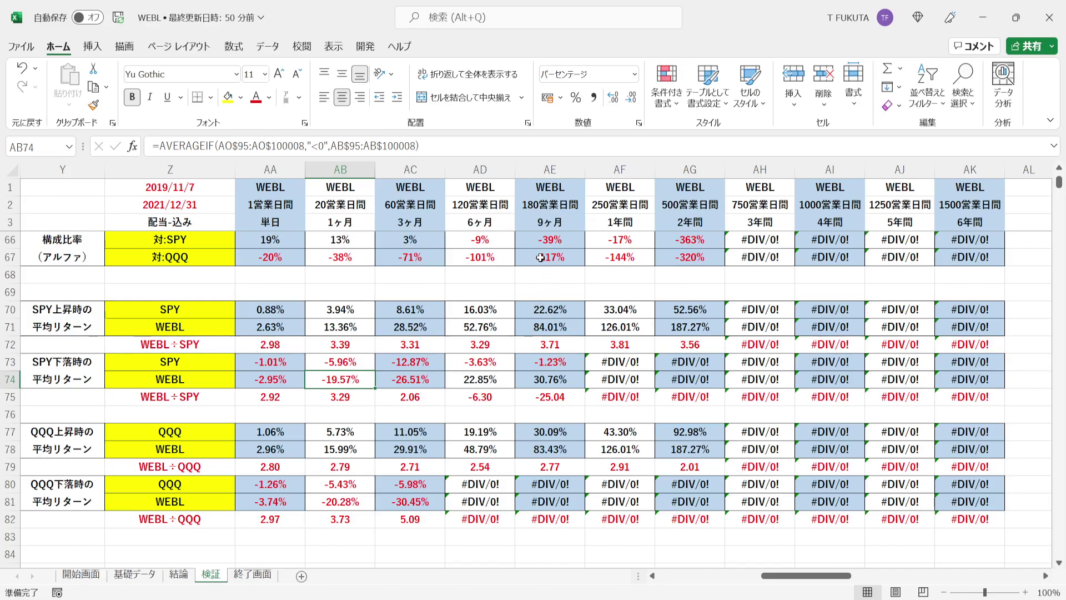
Check SPY下落時の平均リターン from 250営業日間 to 1500営業日間, and examine its SPY and WEBL values in the 180営業日間 column.
click(595, 367)
drag(595, 366, 968, 383)
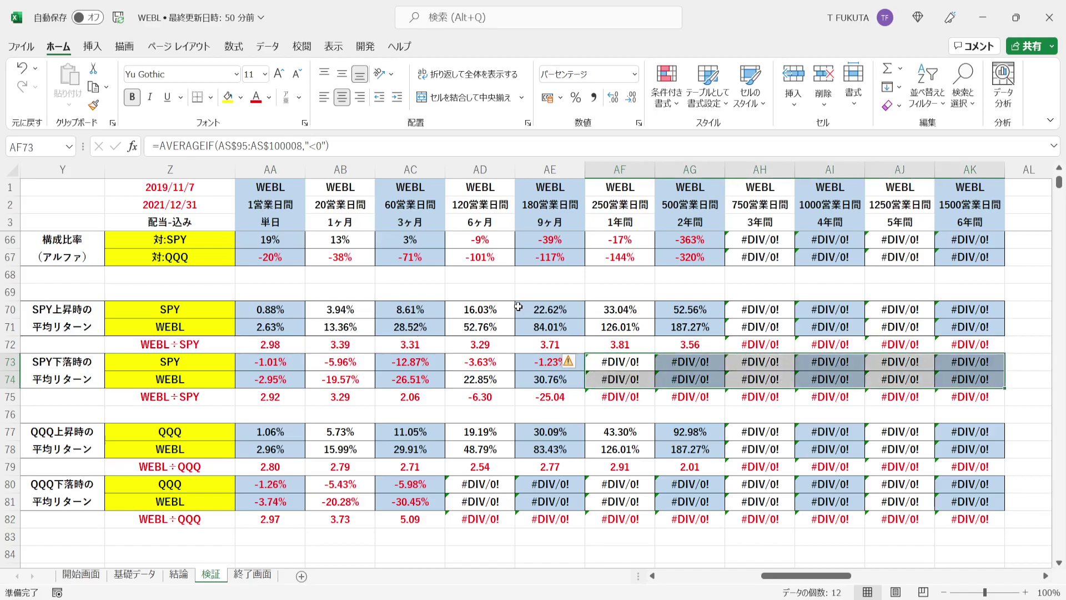
click(537, 172)
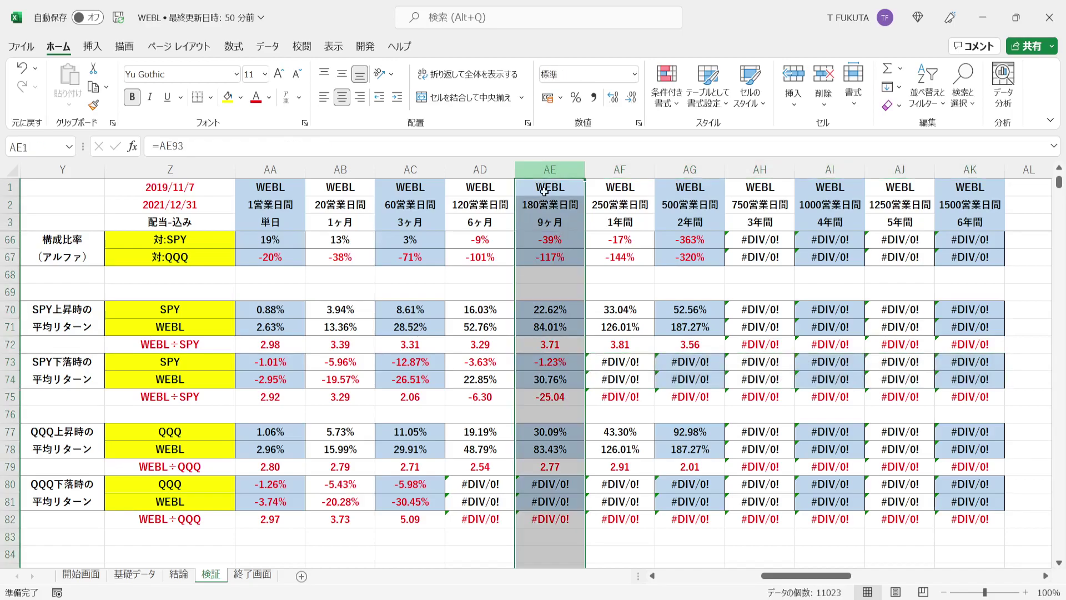
click(524, 363)
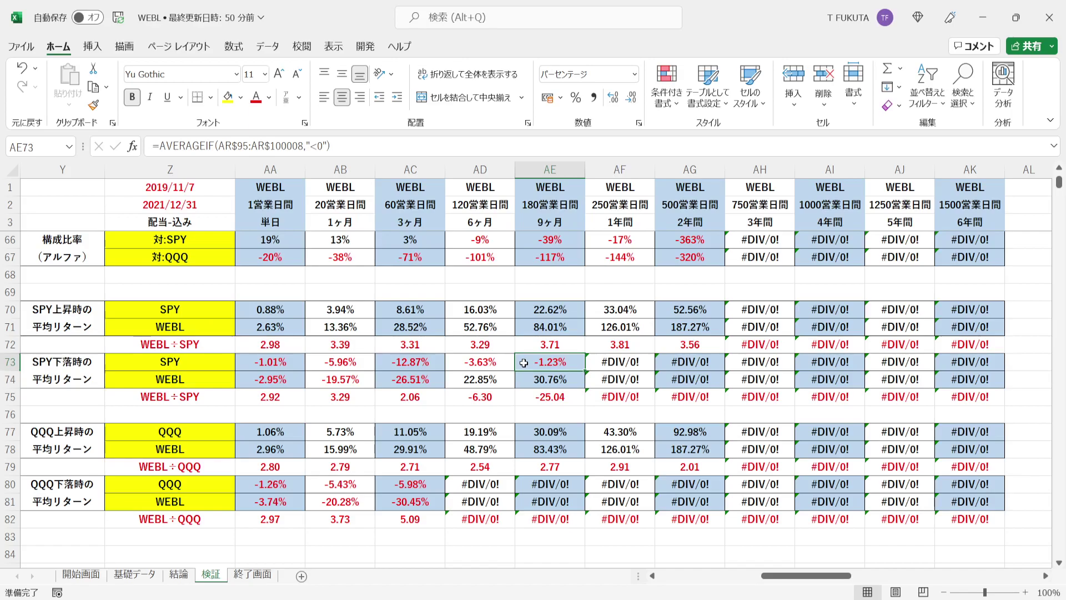
click(523, 381)
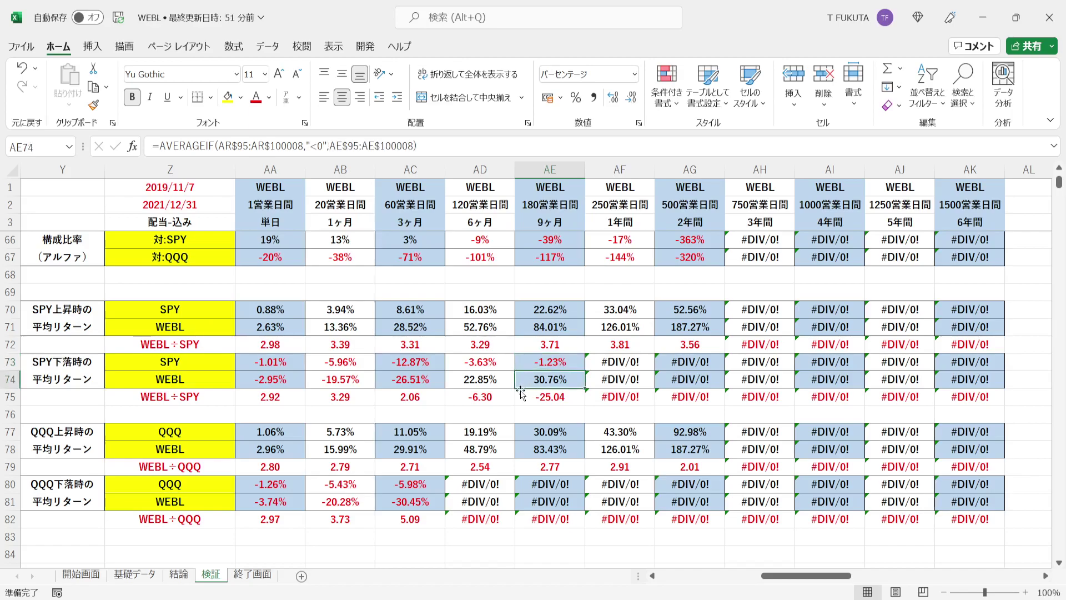
Compare the WEBL÷SPY ratios of SPY上昇時 and SPY下落時, including the 120営業日間 and 180営業日間 periods.
drag(456, 400, 552, 397)
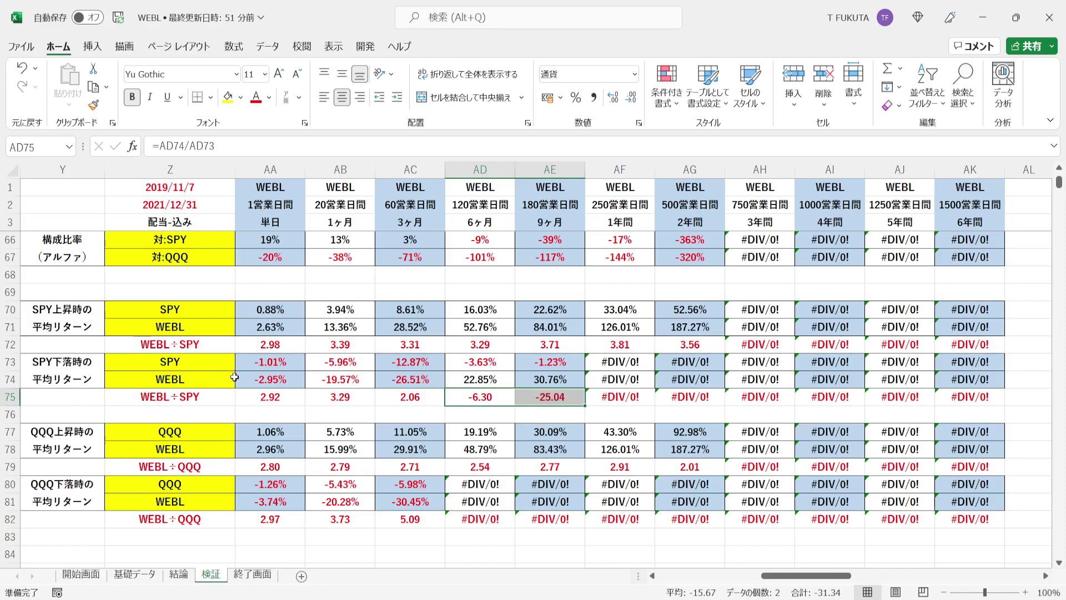
drag(247, 343, 953, 343)
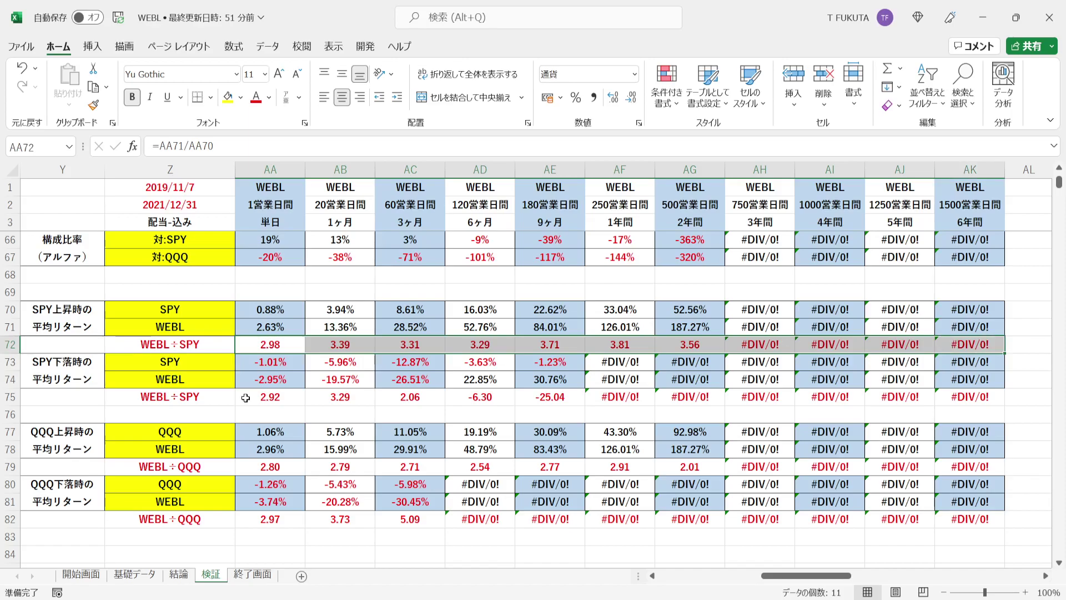
drag(245, 397, 428, 396)
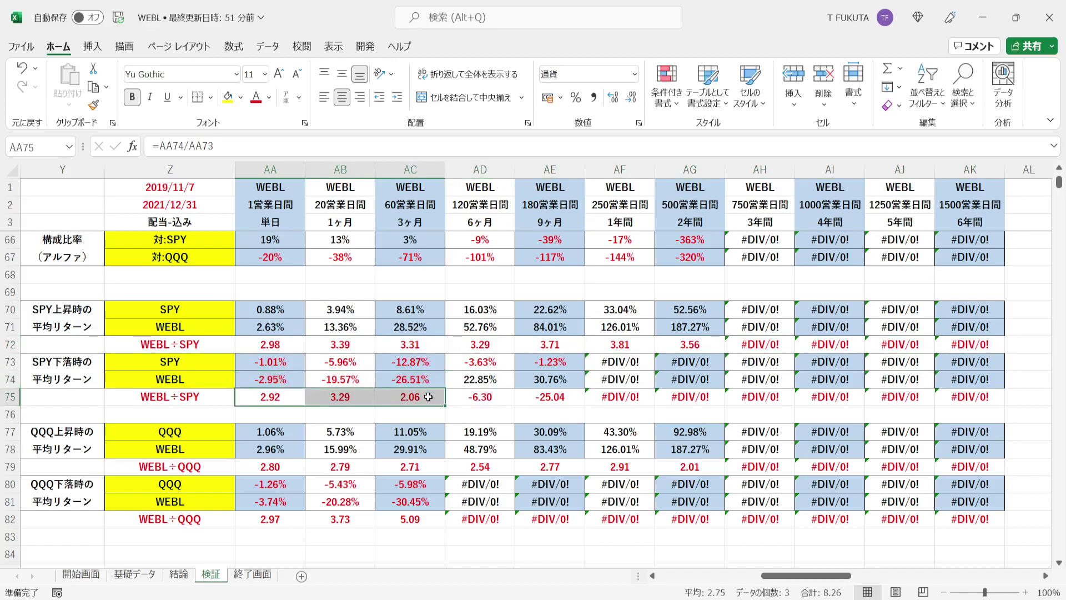
click(459, 396)
click(525, 400)
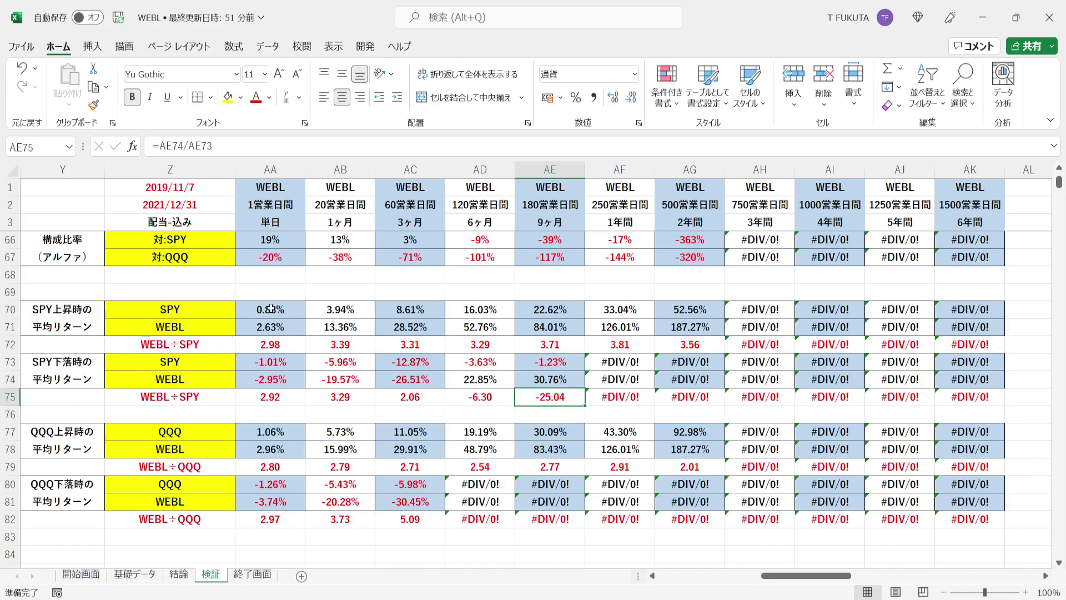
Go to QQQ上昇時の平均リターン and examine the QQQ, WEBL and WEBL÷QQQ values in the 20営業日間 column.
click(125, 313)
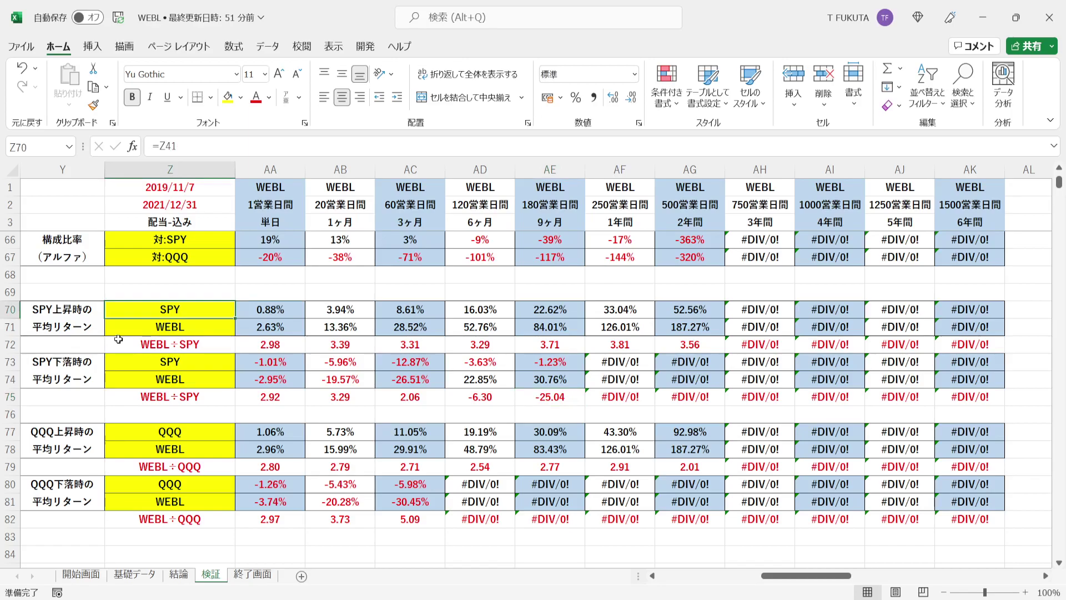
click(95, 441)
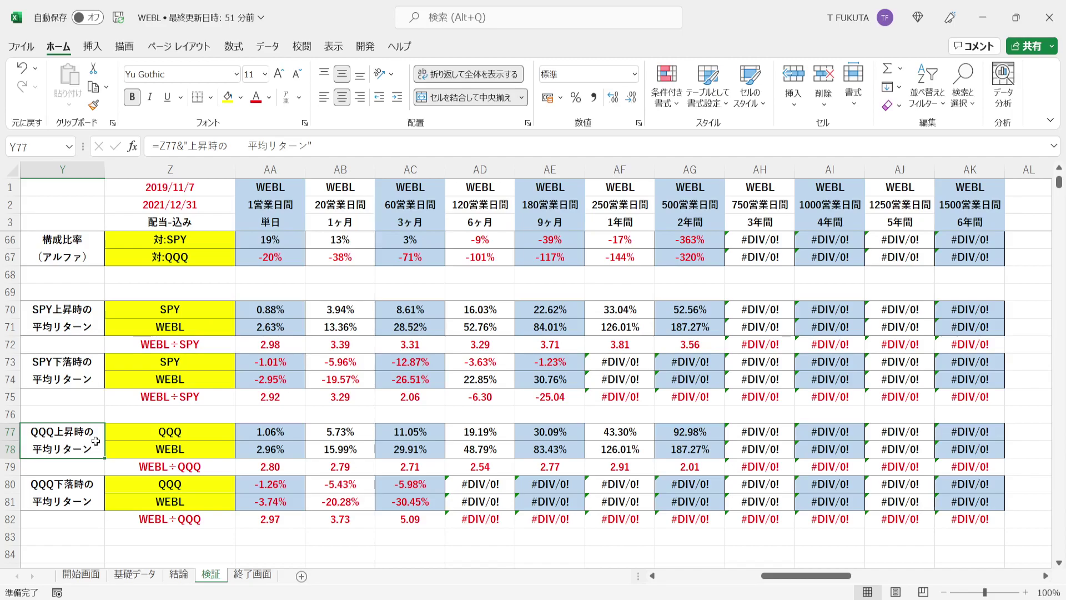
click(321, 427)
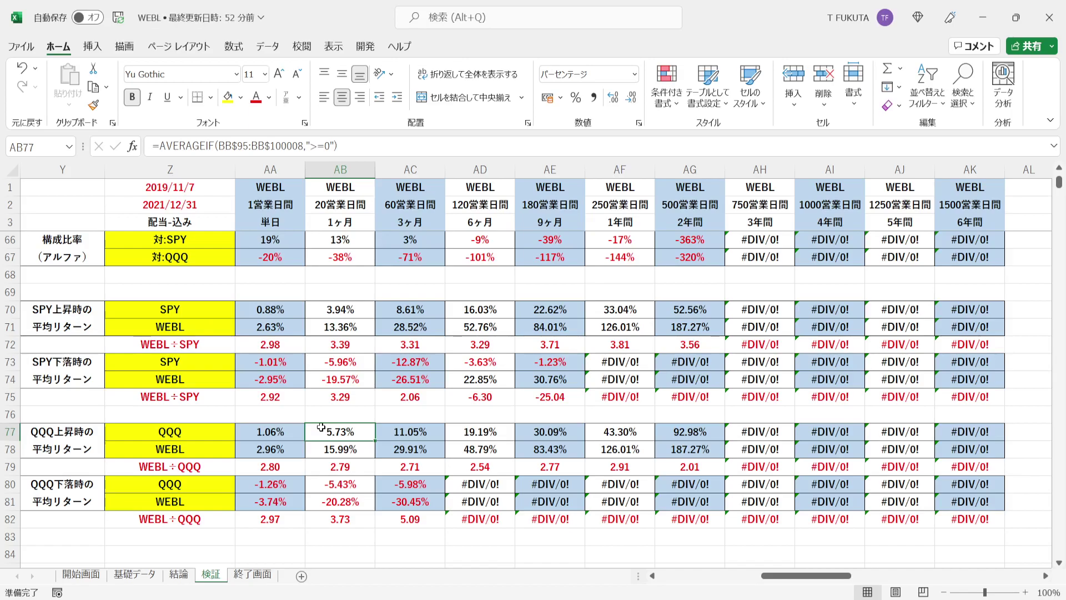
click(316, 467)
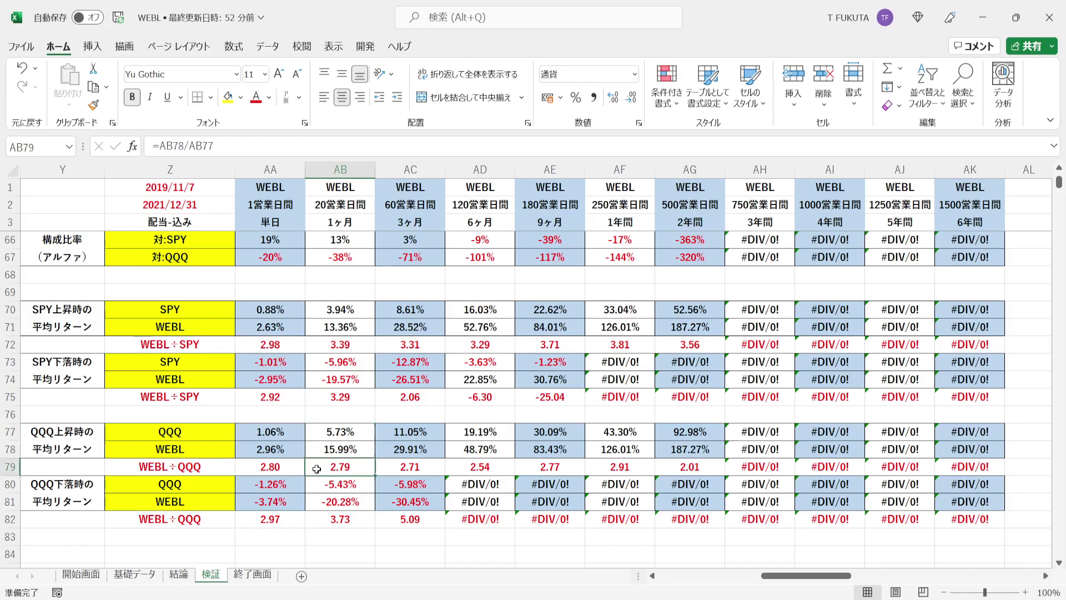
click(316, 454)
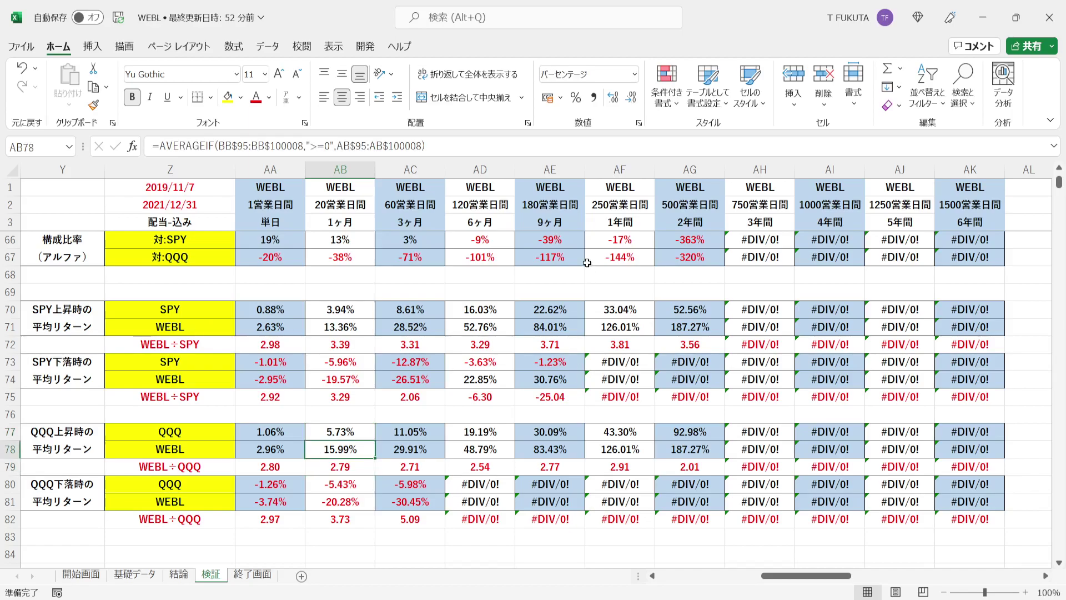
Examine the QQQ上昇時 averages and ratio for 250営業日間, and review the WEBL÷QQQ row across all holding periods.
click(611, 170)
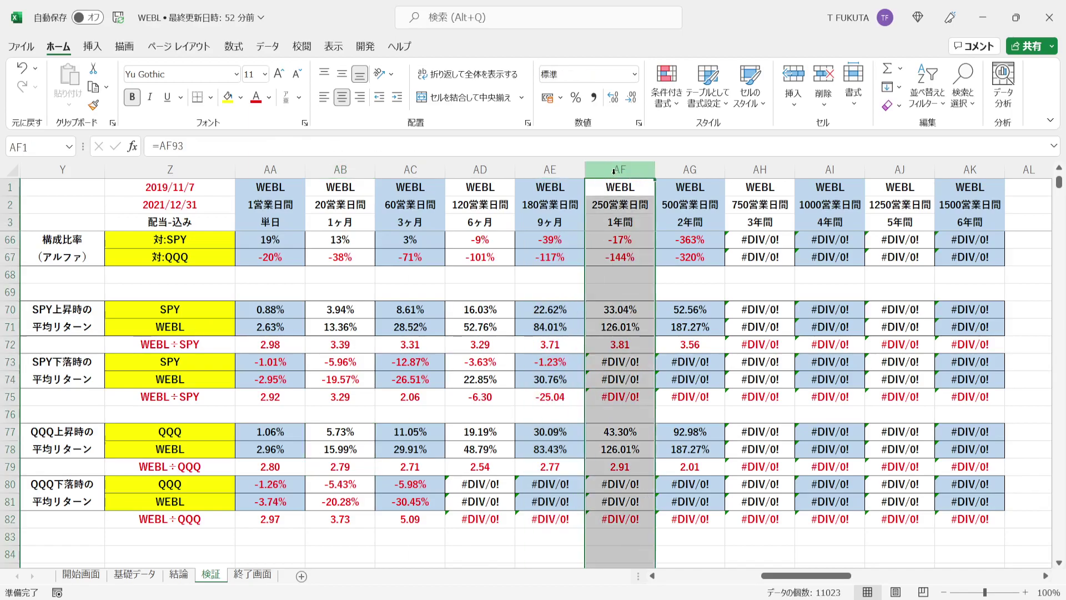
click(593, 436)
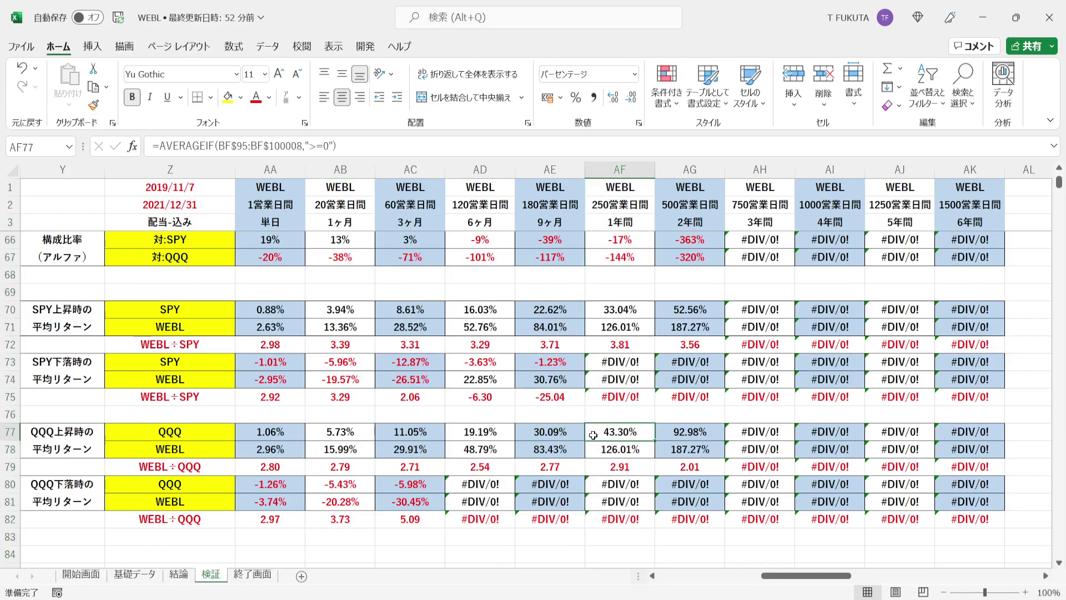
click(598, 468)
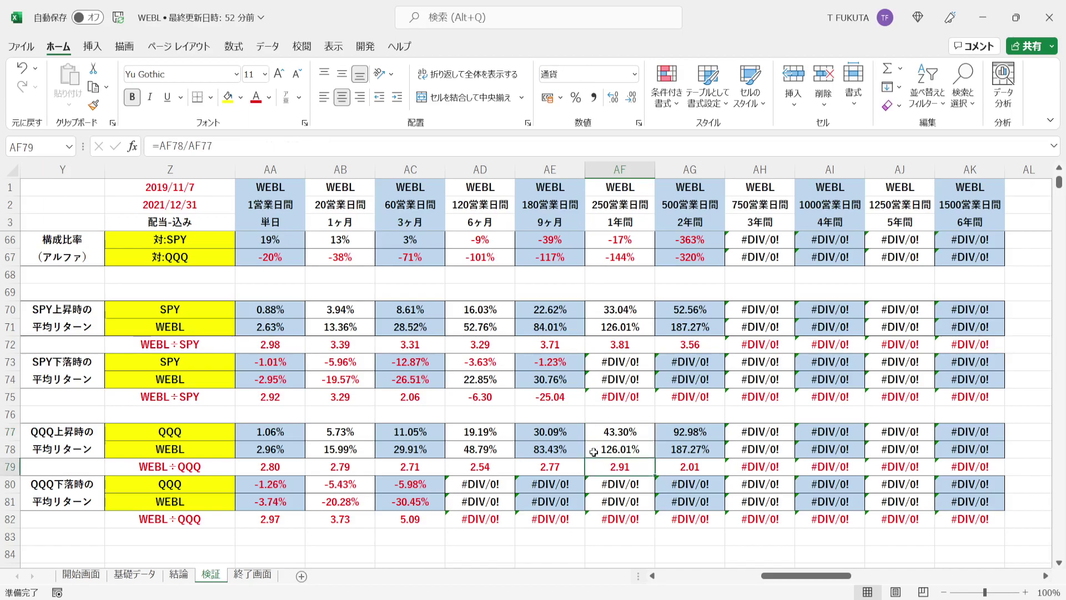
click(593, 452)
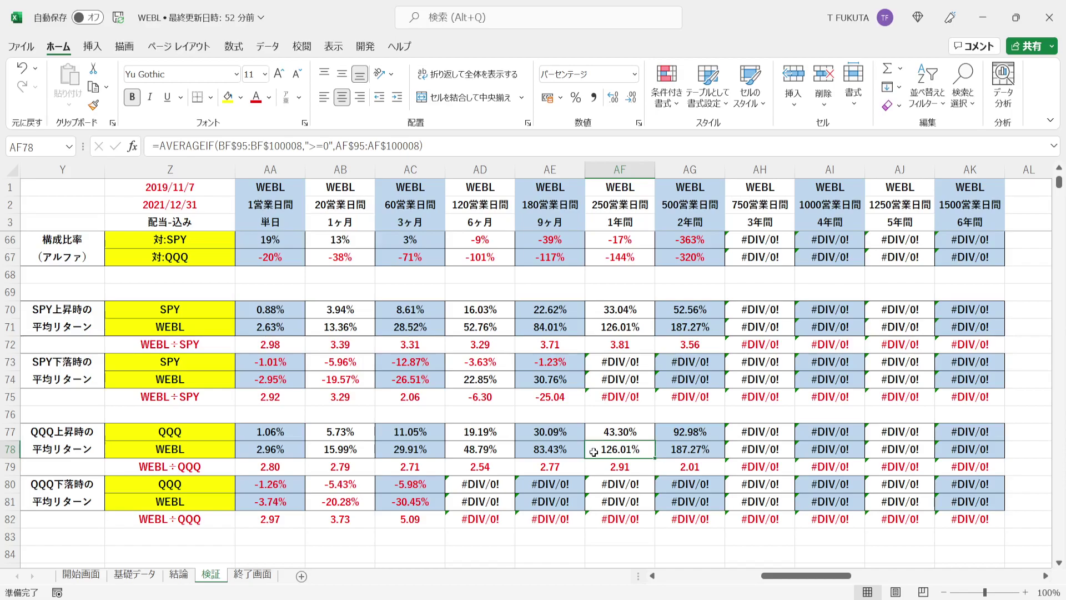
click(243, 463)
drag(243, 463, 980, 468)
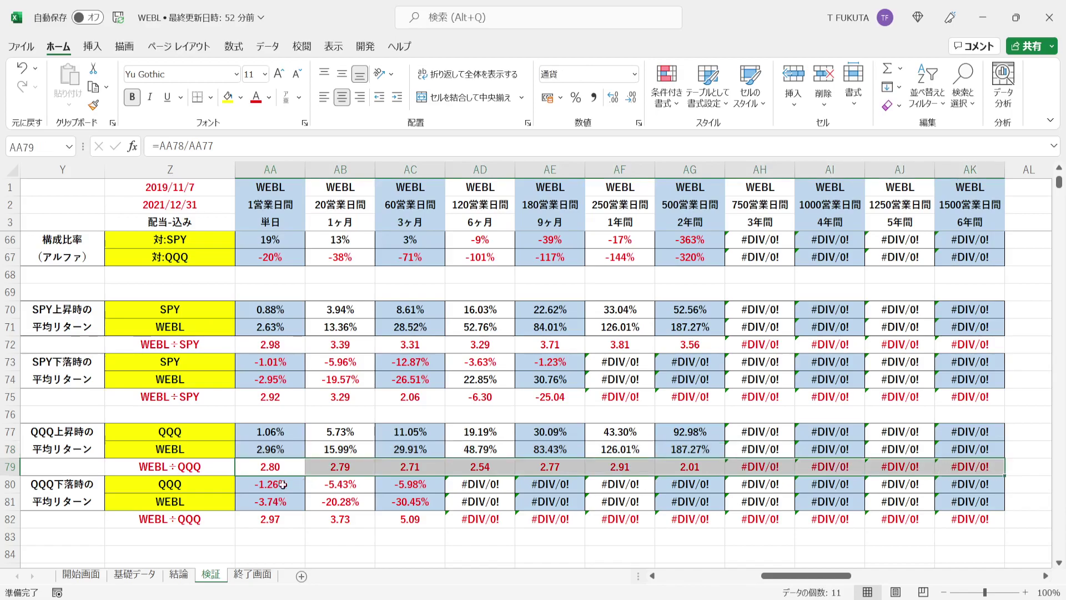
Go to QQQ下落時の平均リターン and examine the QQQ, WEBL and WEBL÷QQQ values in the 20営業日間 column.
click(93, 496)
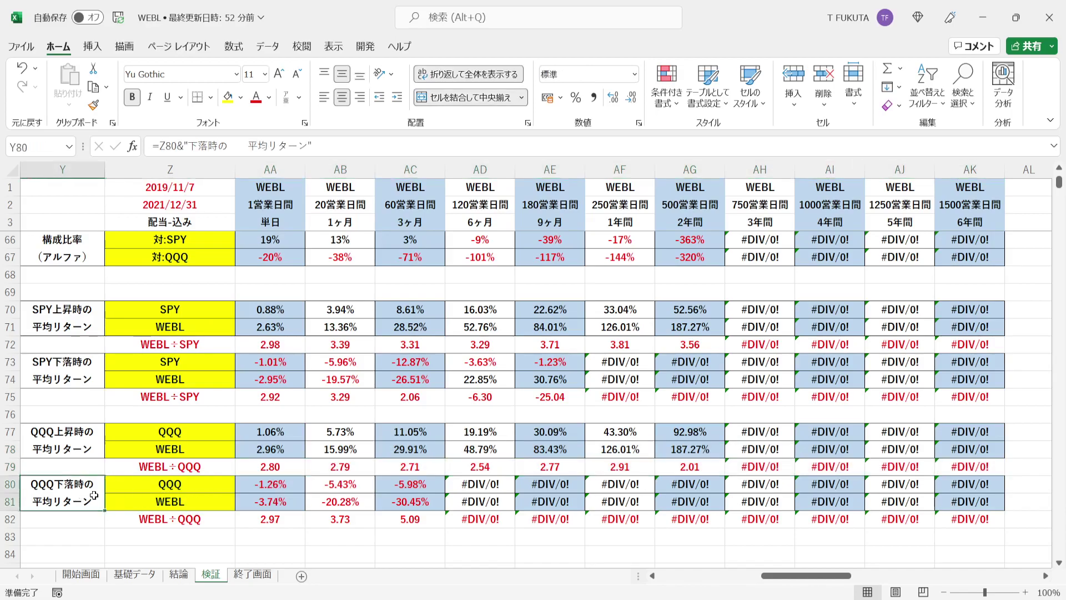
click(332, 175)
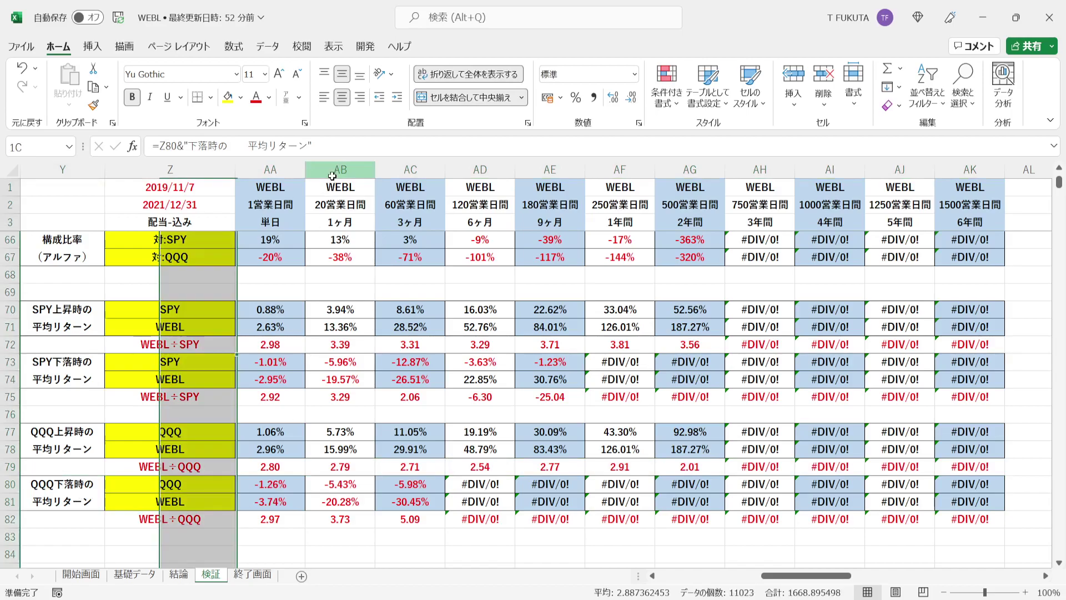
click(316, 484)
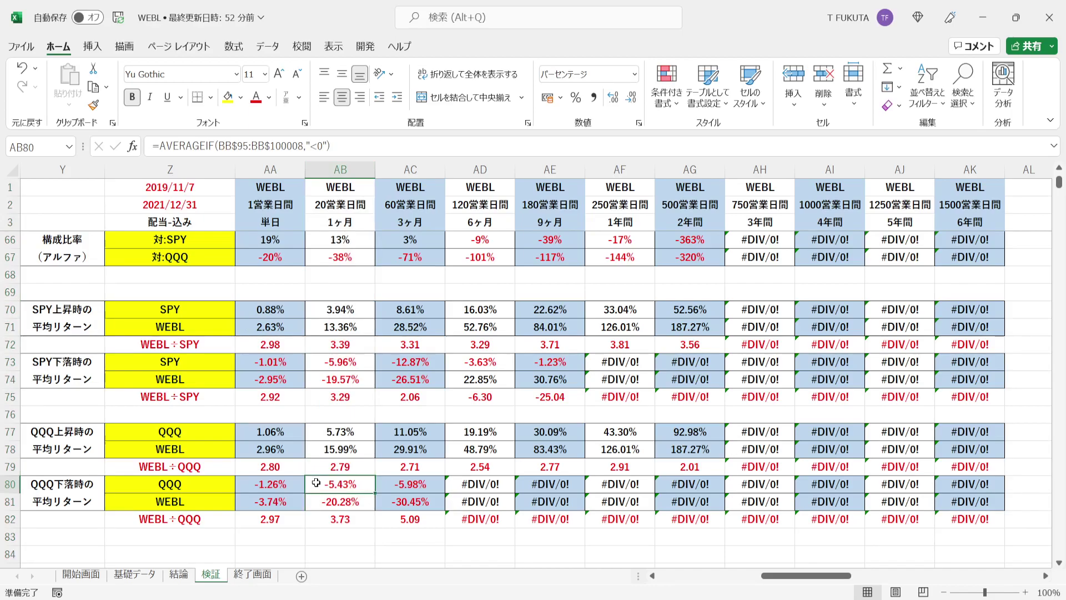
click(316, 521)
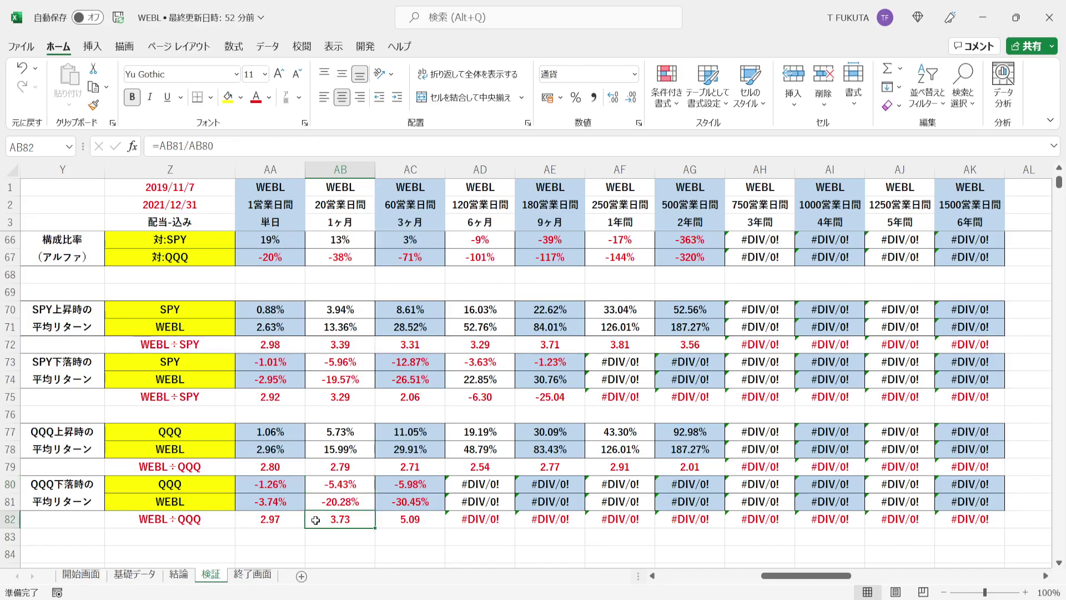
click(313, 502)
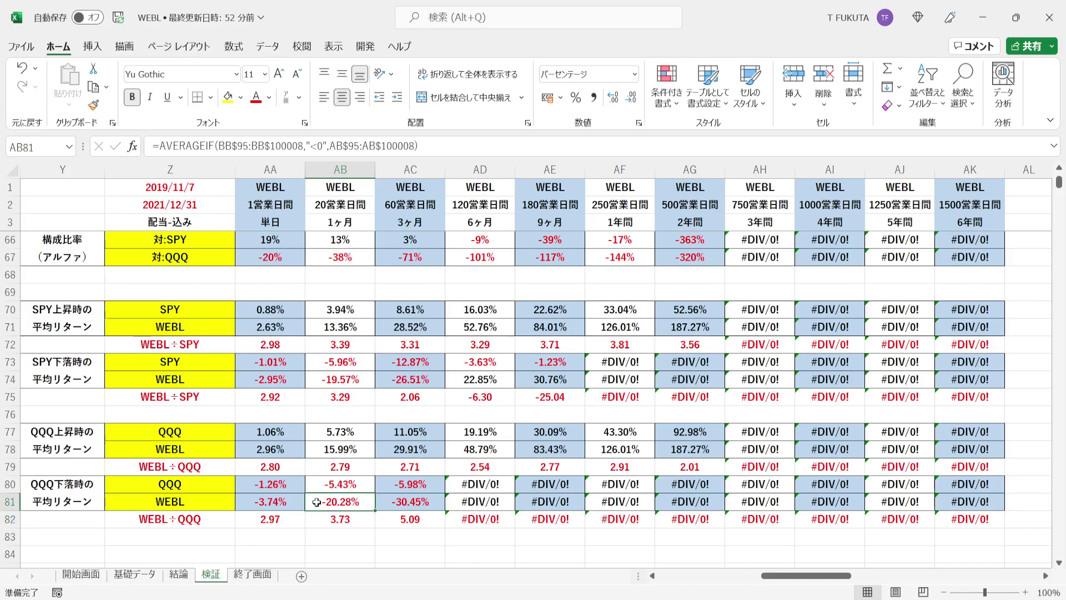
Check the 120営業日間 QQQ下落時 average, and compare the rising and falling WEBL÷QQQ ratios in the 60営業日間 column.
click(466, 167)
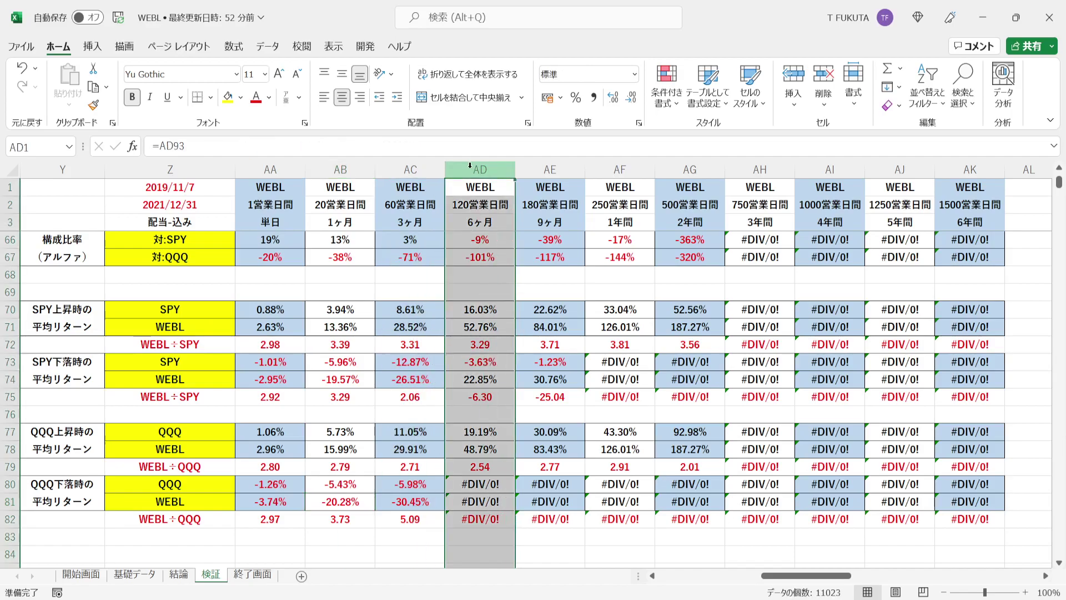
click(458, 481)
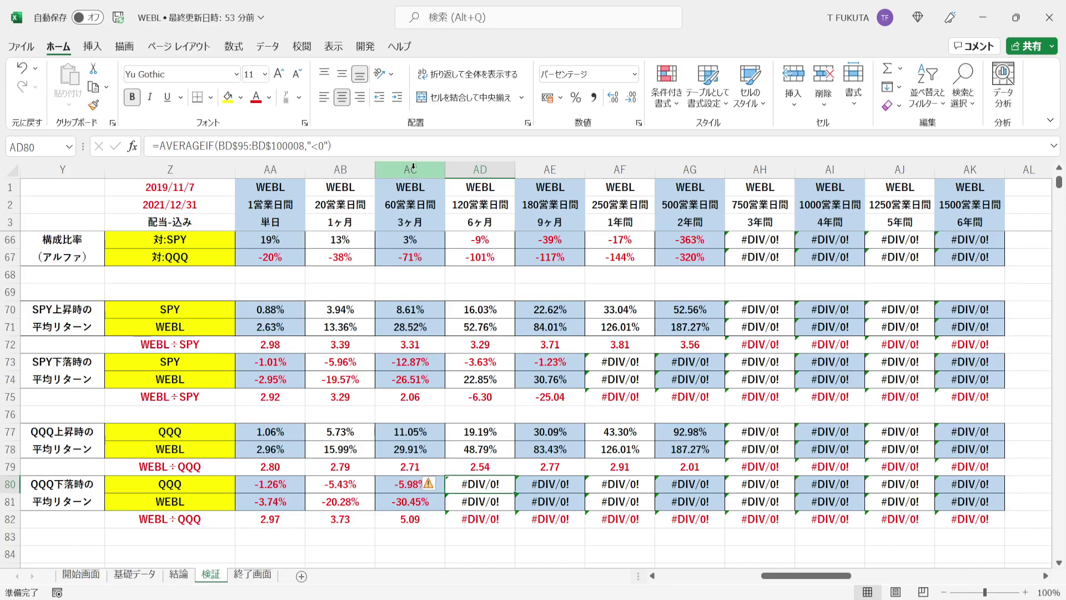
click(413, 165)
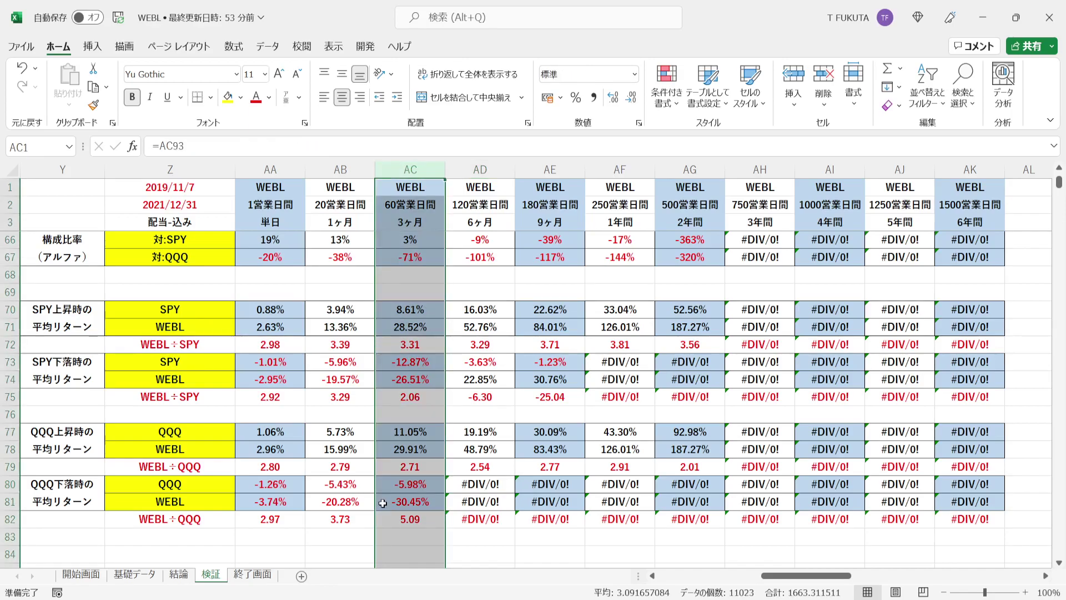
click(387, 471)
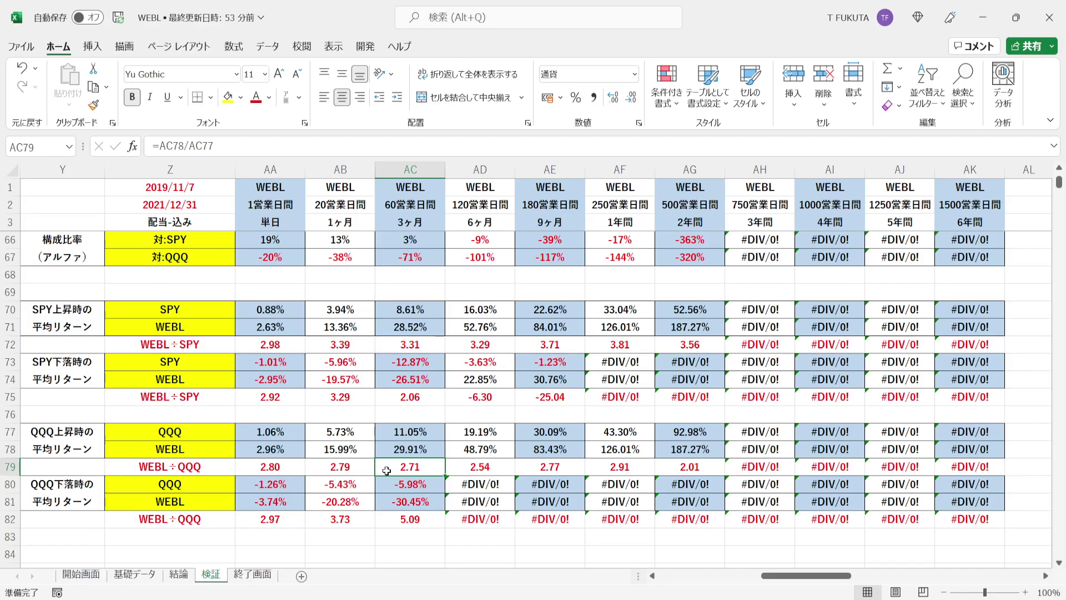
click(387, 520)
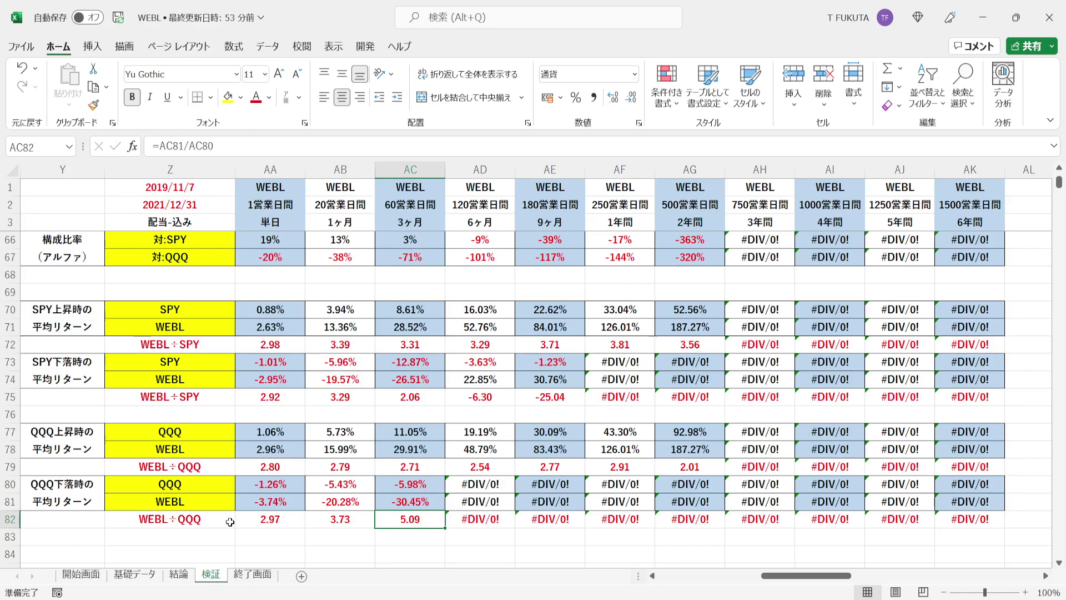
Switch to the 終了画面 sheet.
click(81, 523)
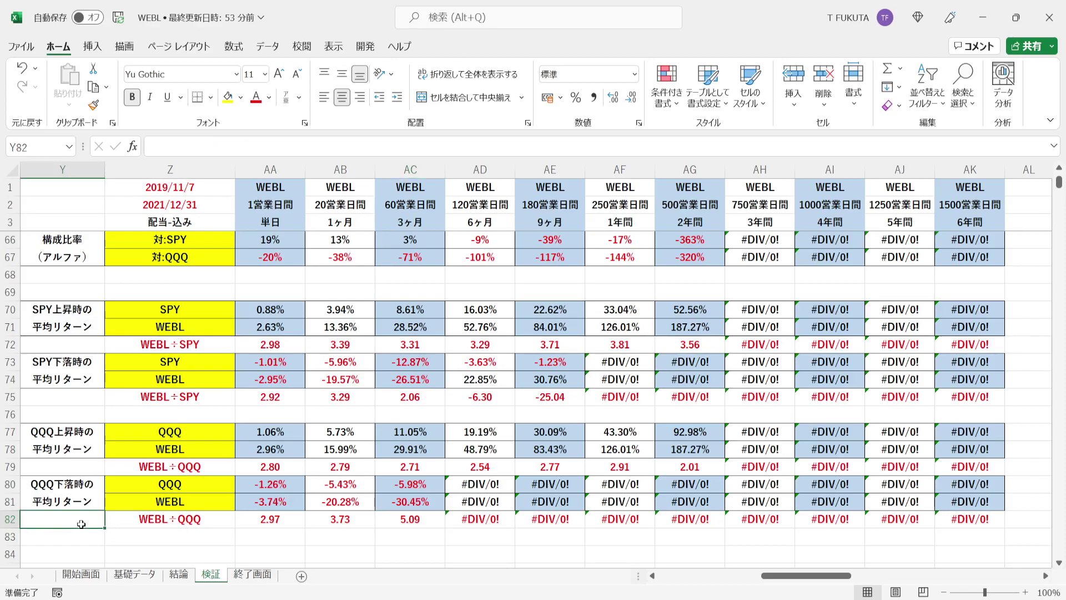
click(251, 574)
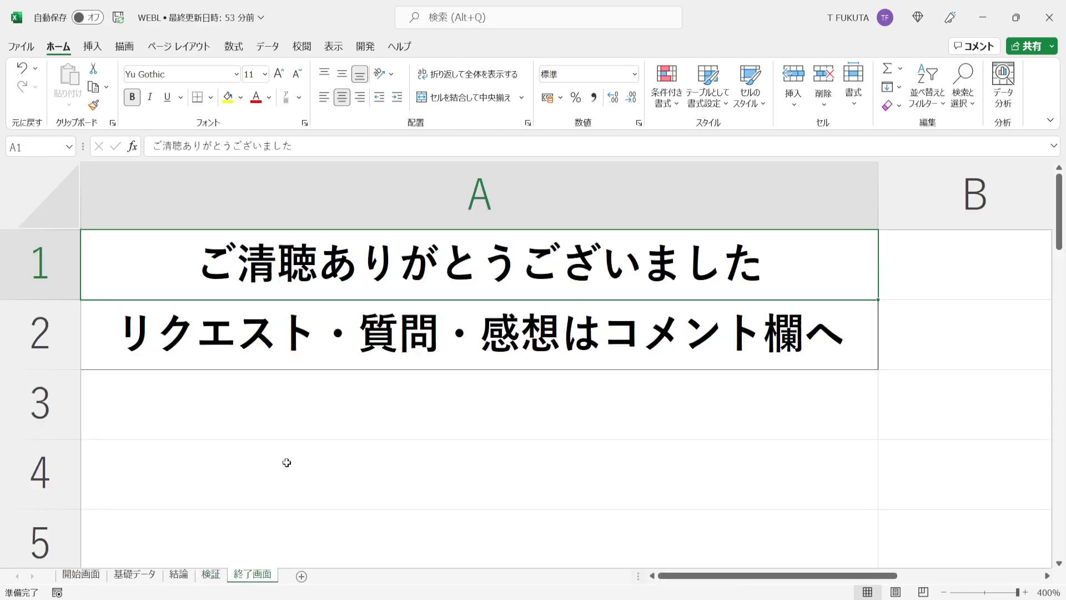